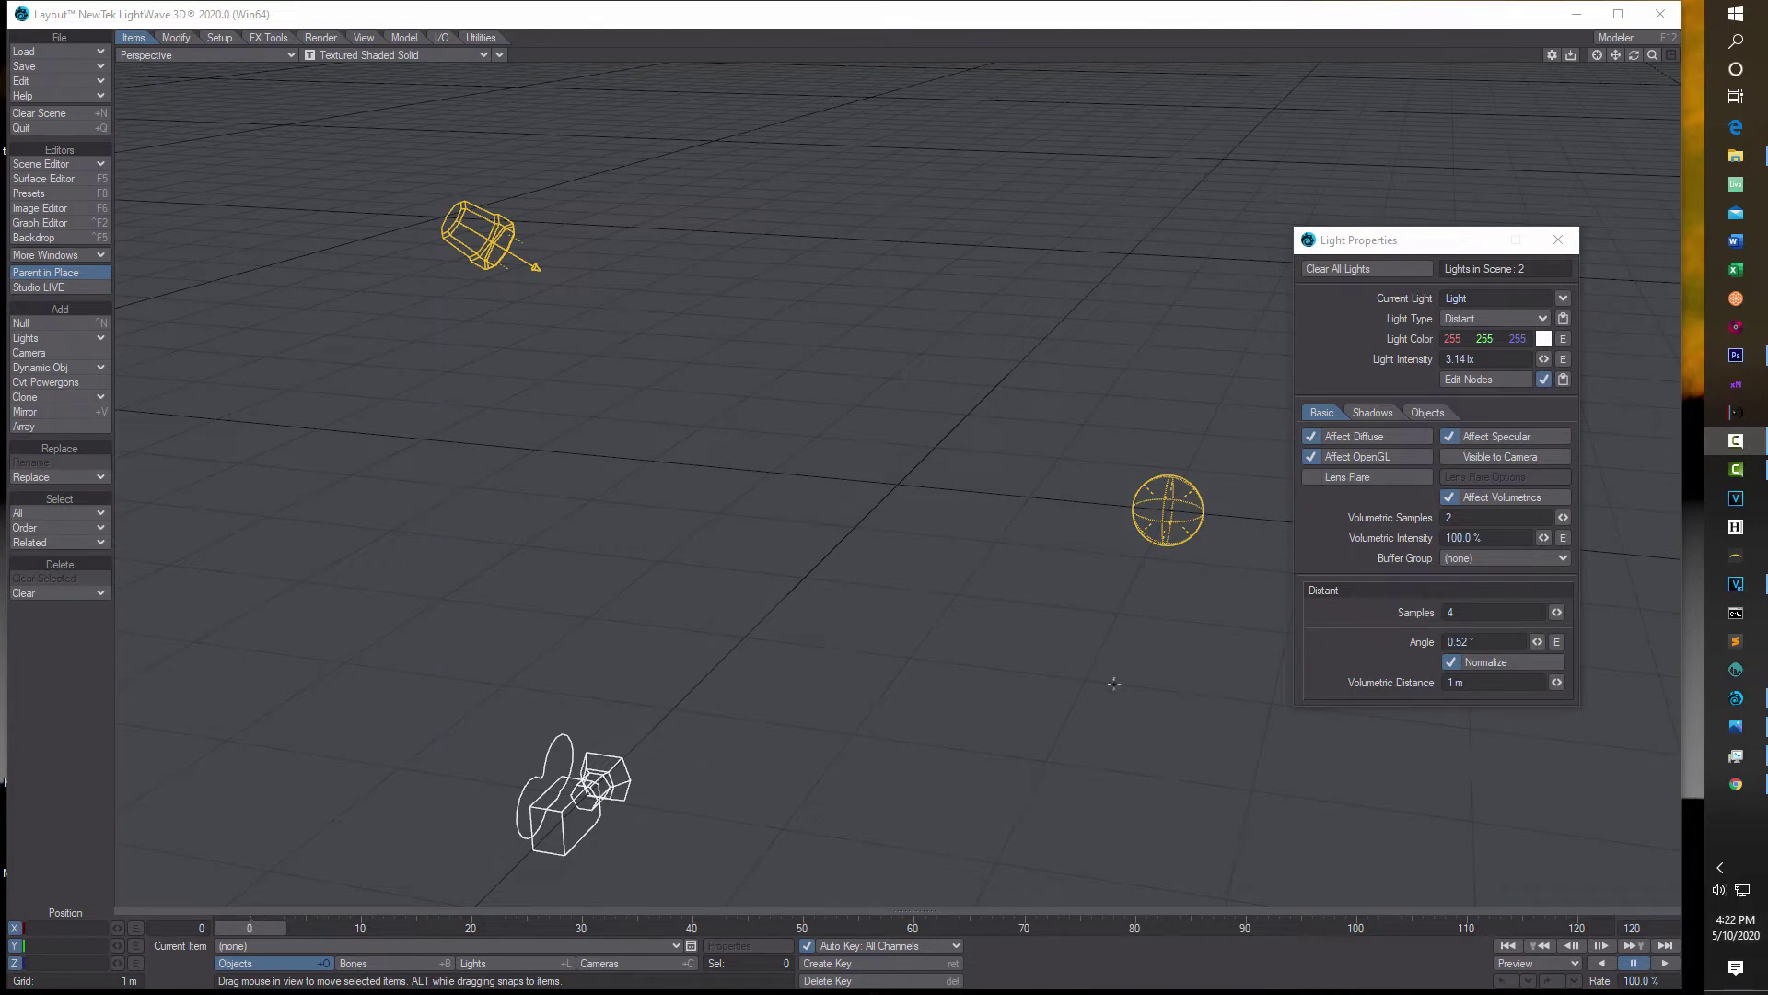
- Transfer the FBX character assets to Local Assets via Interchange, then orbit the viewport
{"action": "left_click", "coordinate": [443, 37]}
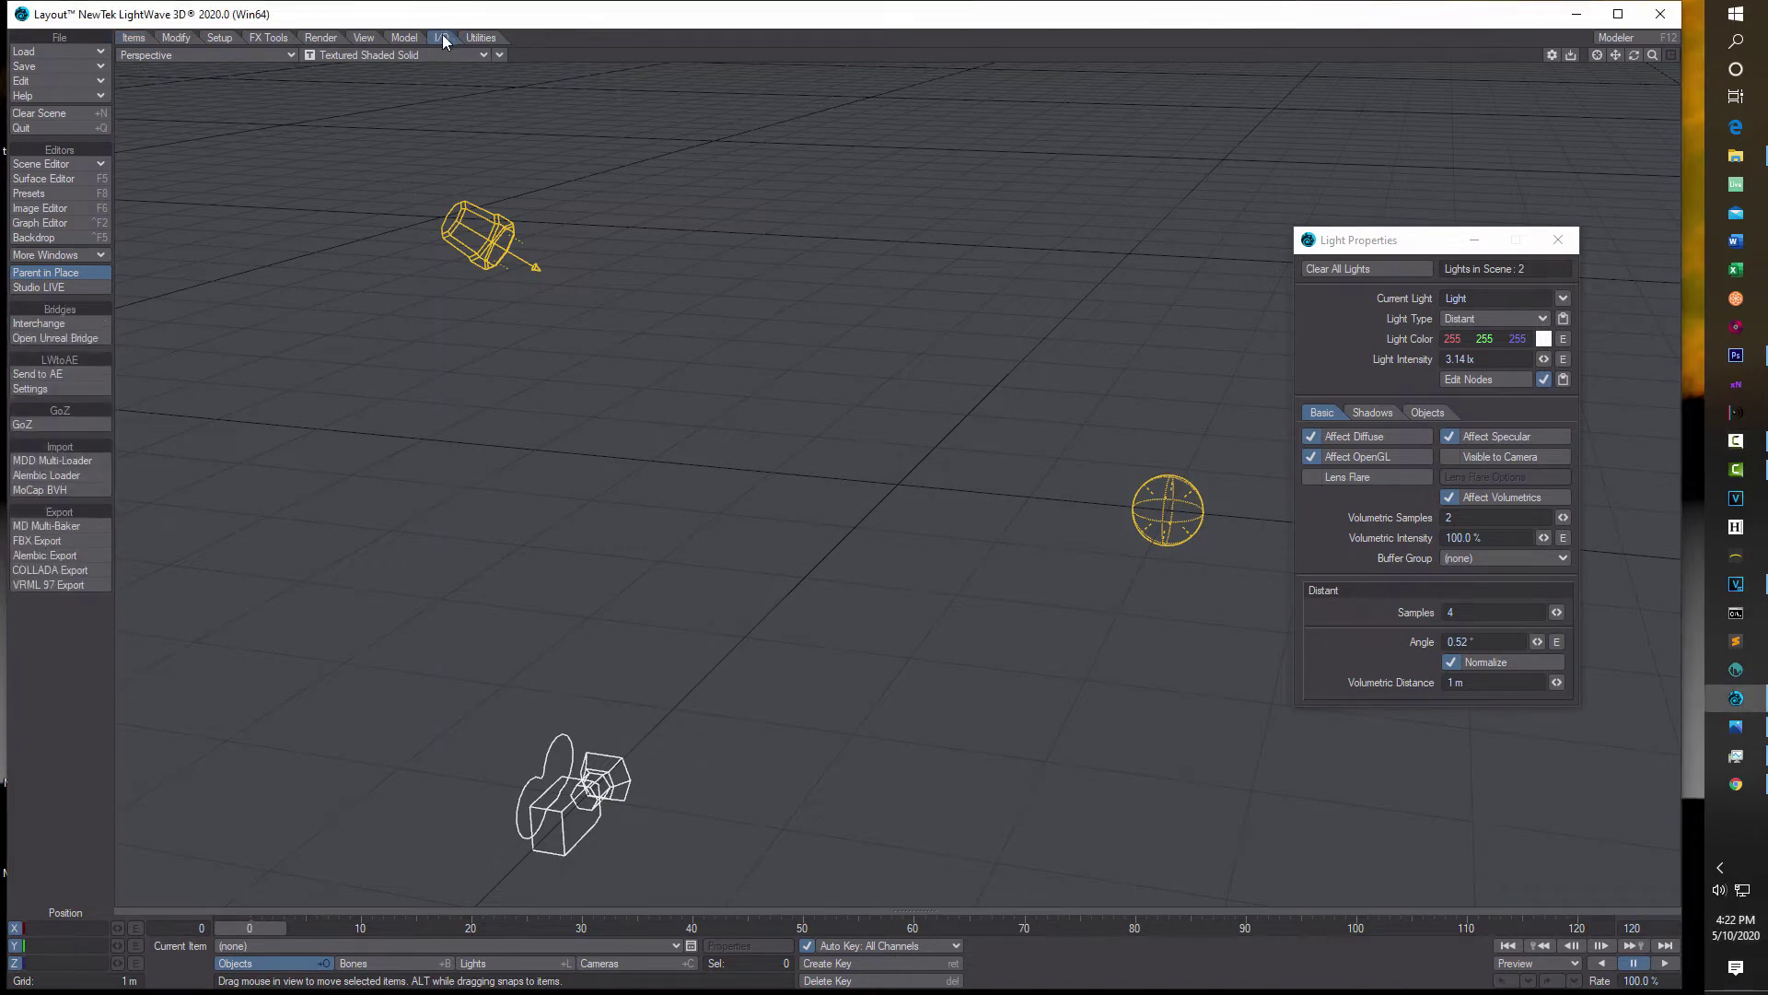
{"action": "left_click", "coordinate": [76, 323]}
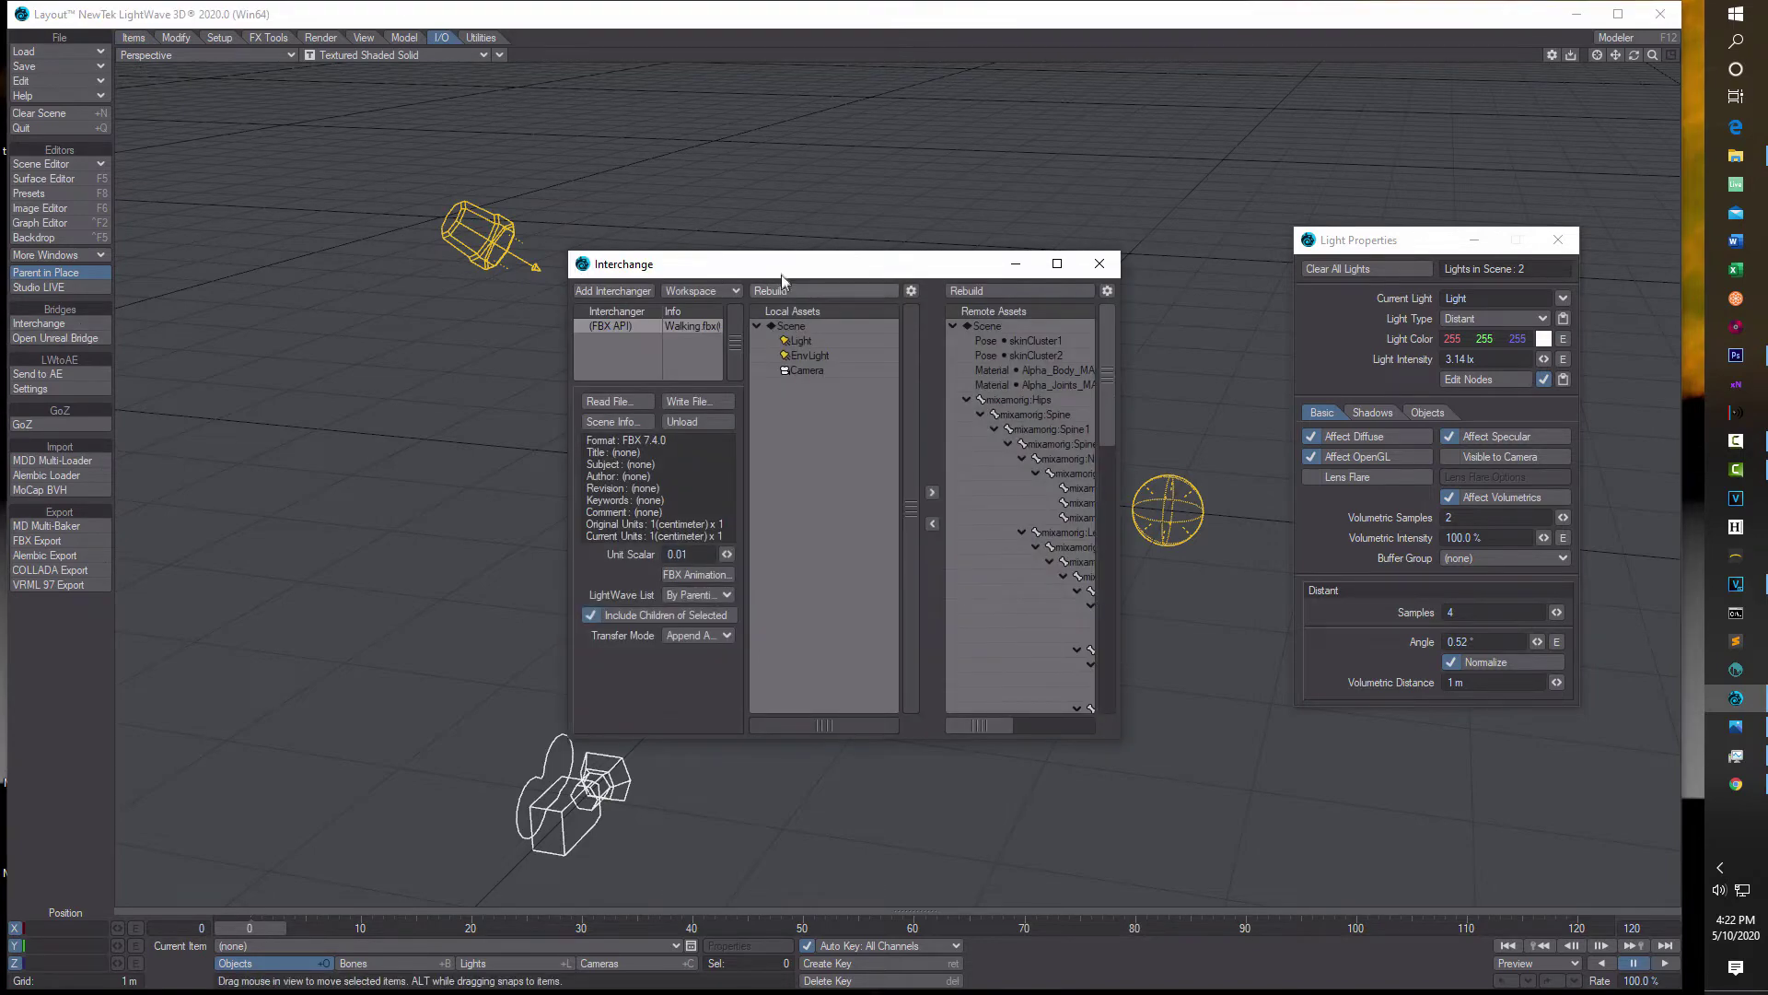
{"action": "left_click", "coordinate": [932, 524]}
{"action": "left_click", "coordinate": [1099, 263]}
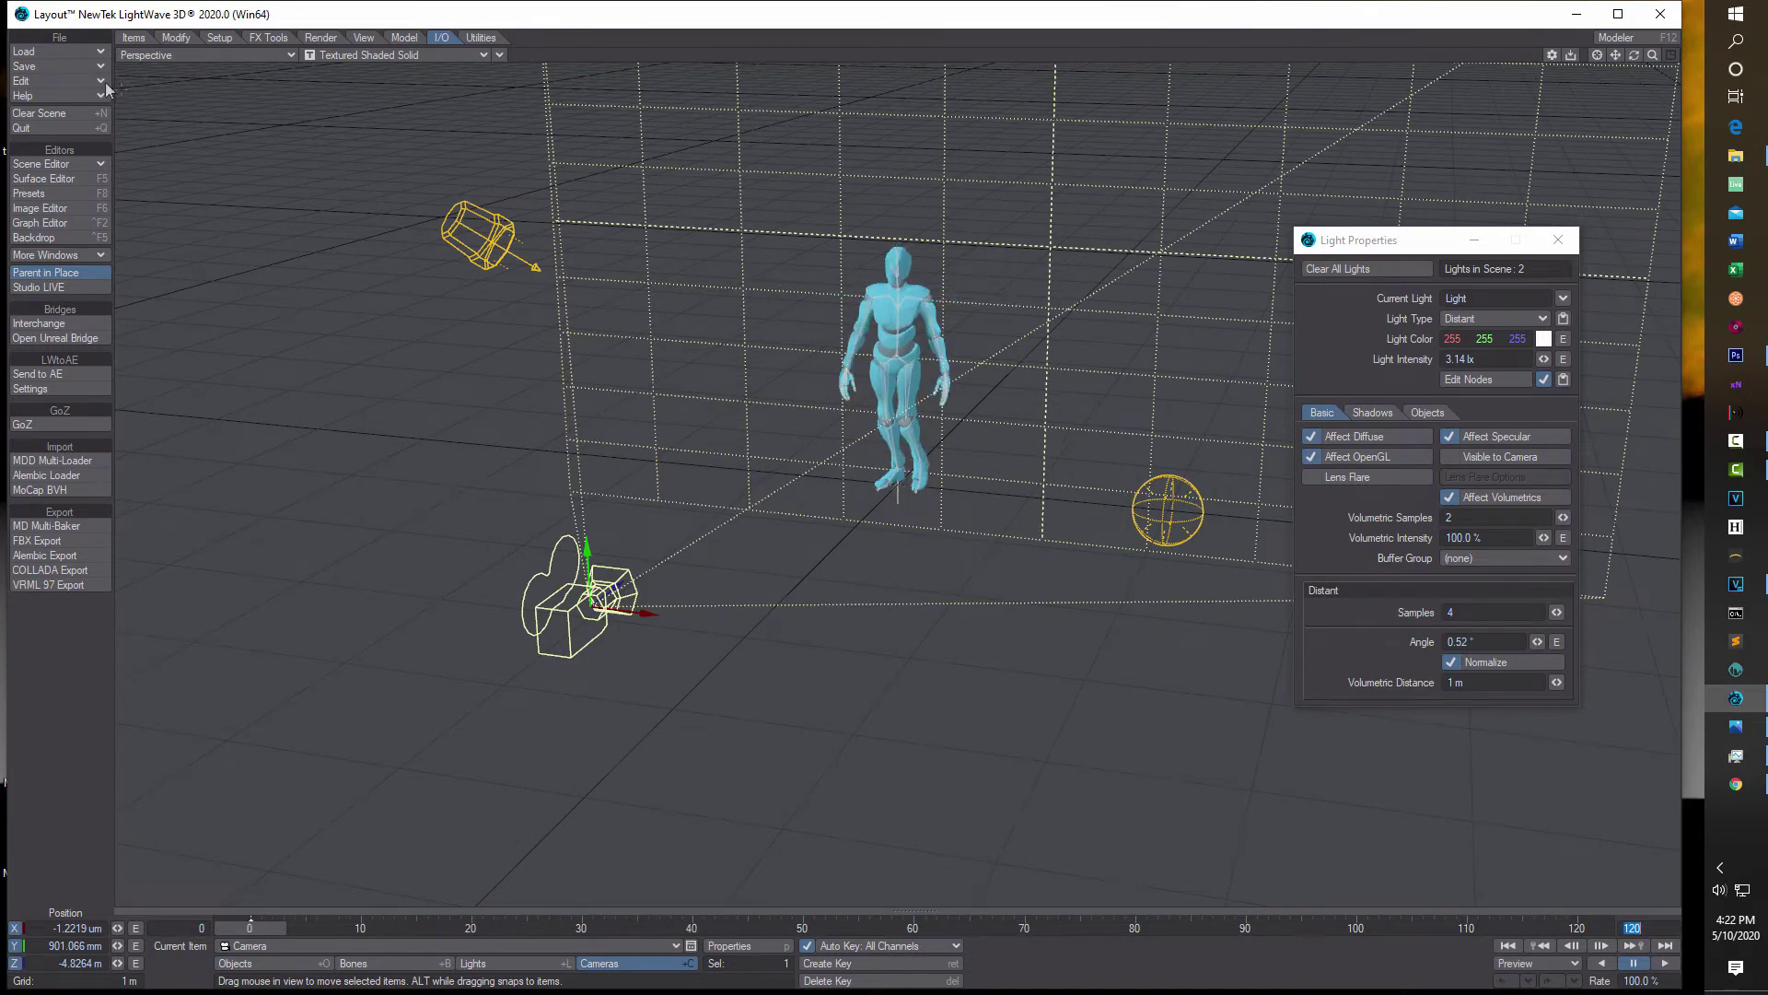
{"action": "left_click_drag", "start_coordinate": [1626, 57], "coordinate": [1685, 61]}
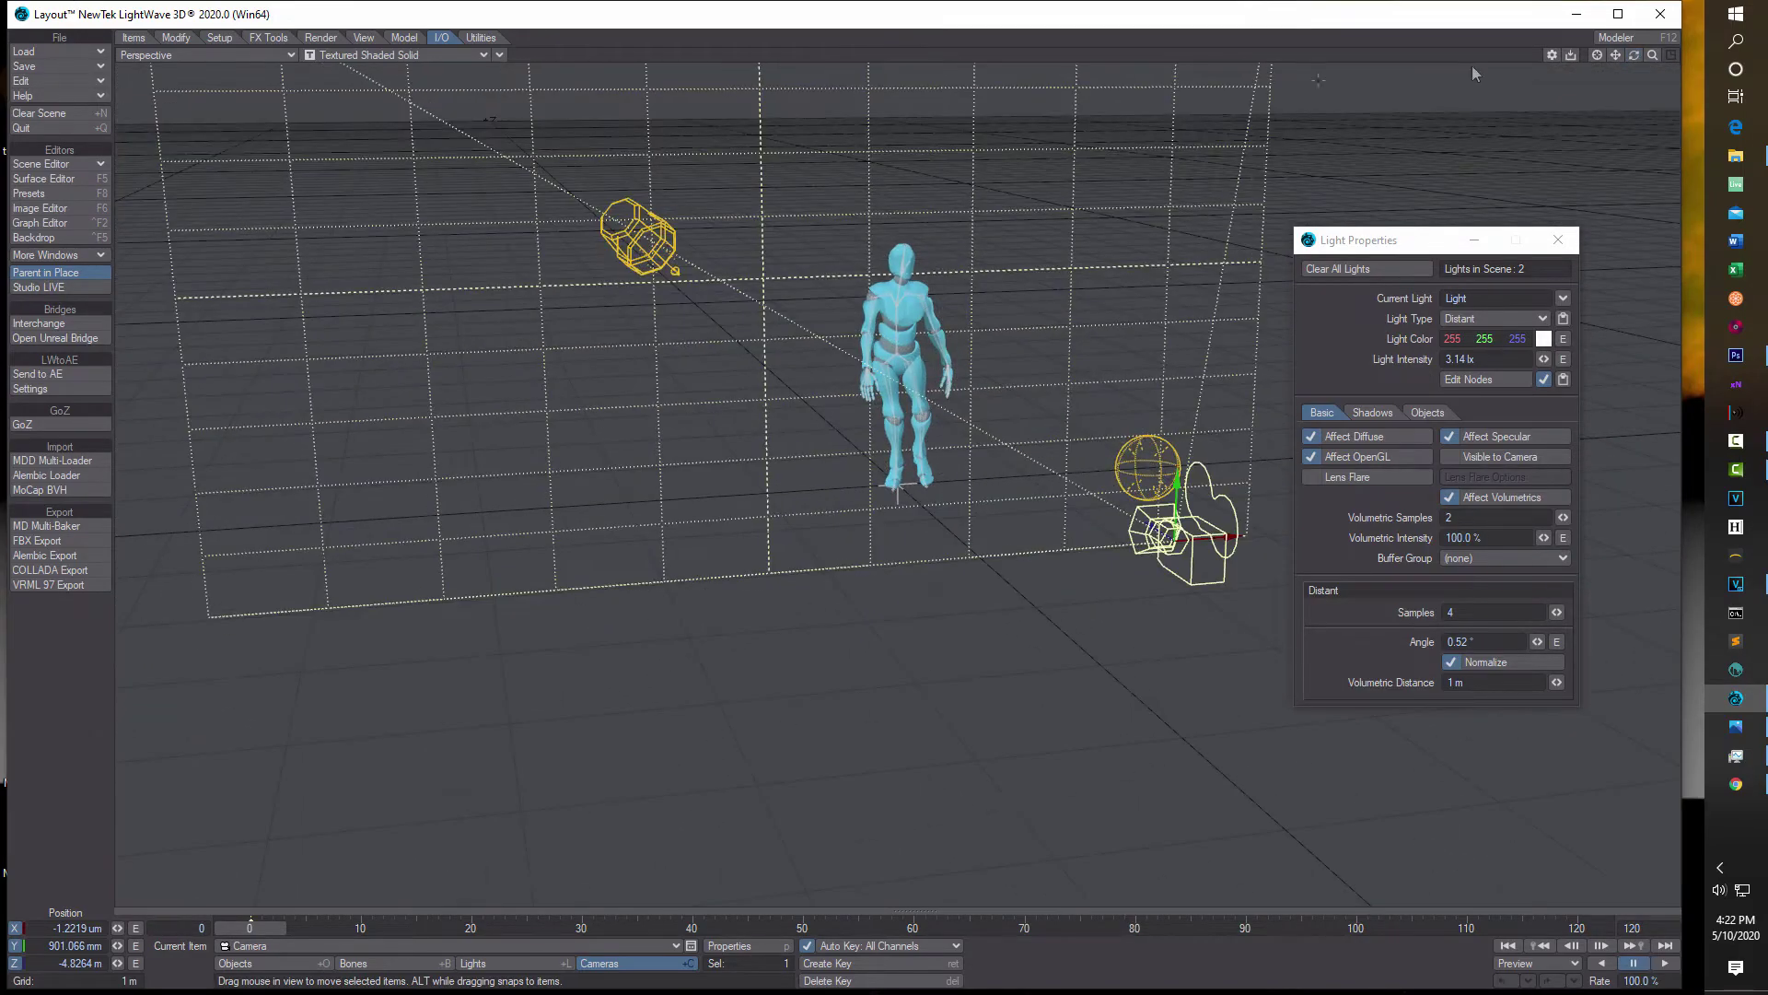
{"action": "left_click", "coordinate": [404, 38]}
- Add a 10 m by 10 m Ground Plane centered at 0 m under the character
{"action": "left_click", "coordinate": [58, 374]}
{"action": "left_click", "coordinate": [58, 373]}
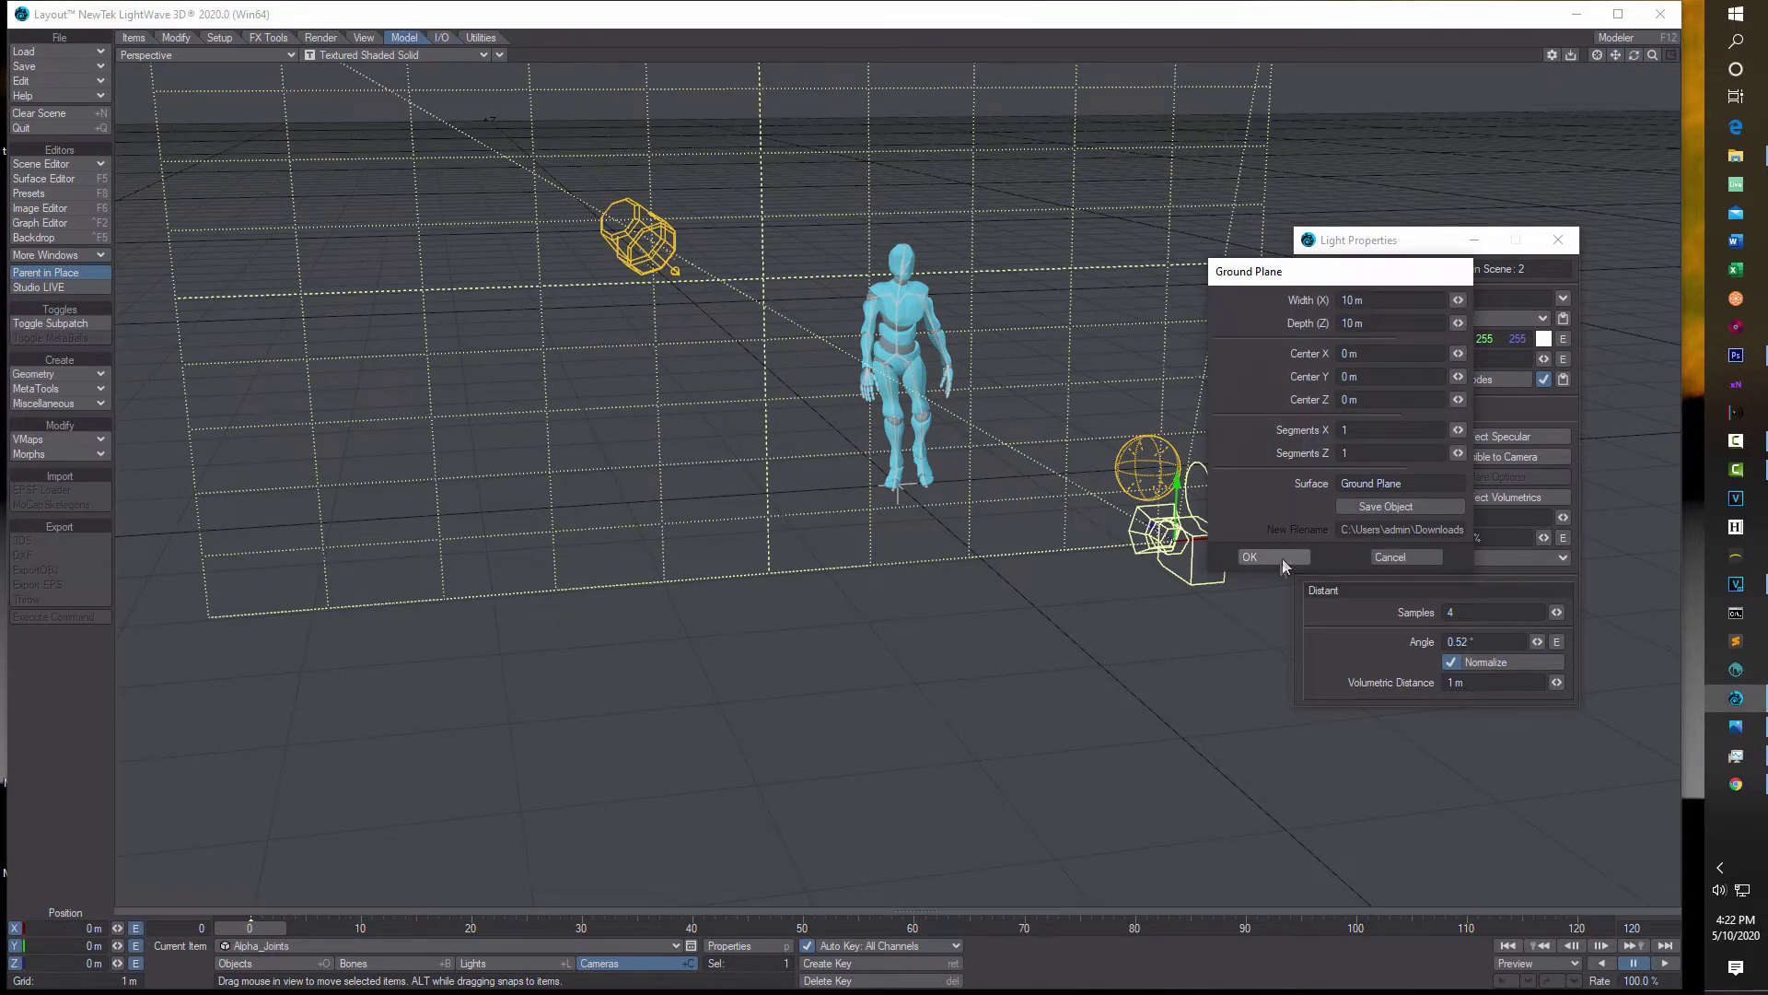
{"action": "left_click", "coordinate": [1280, 559]}
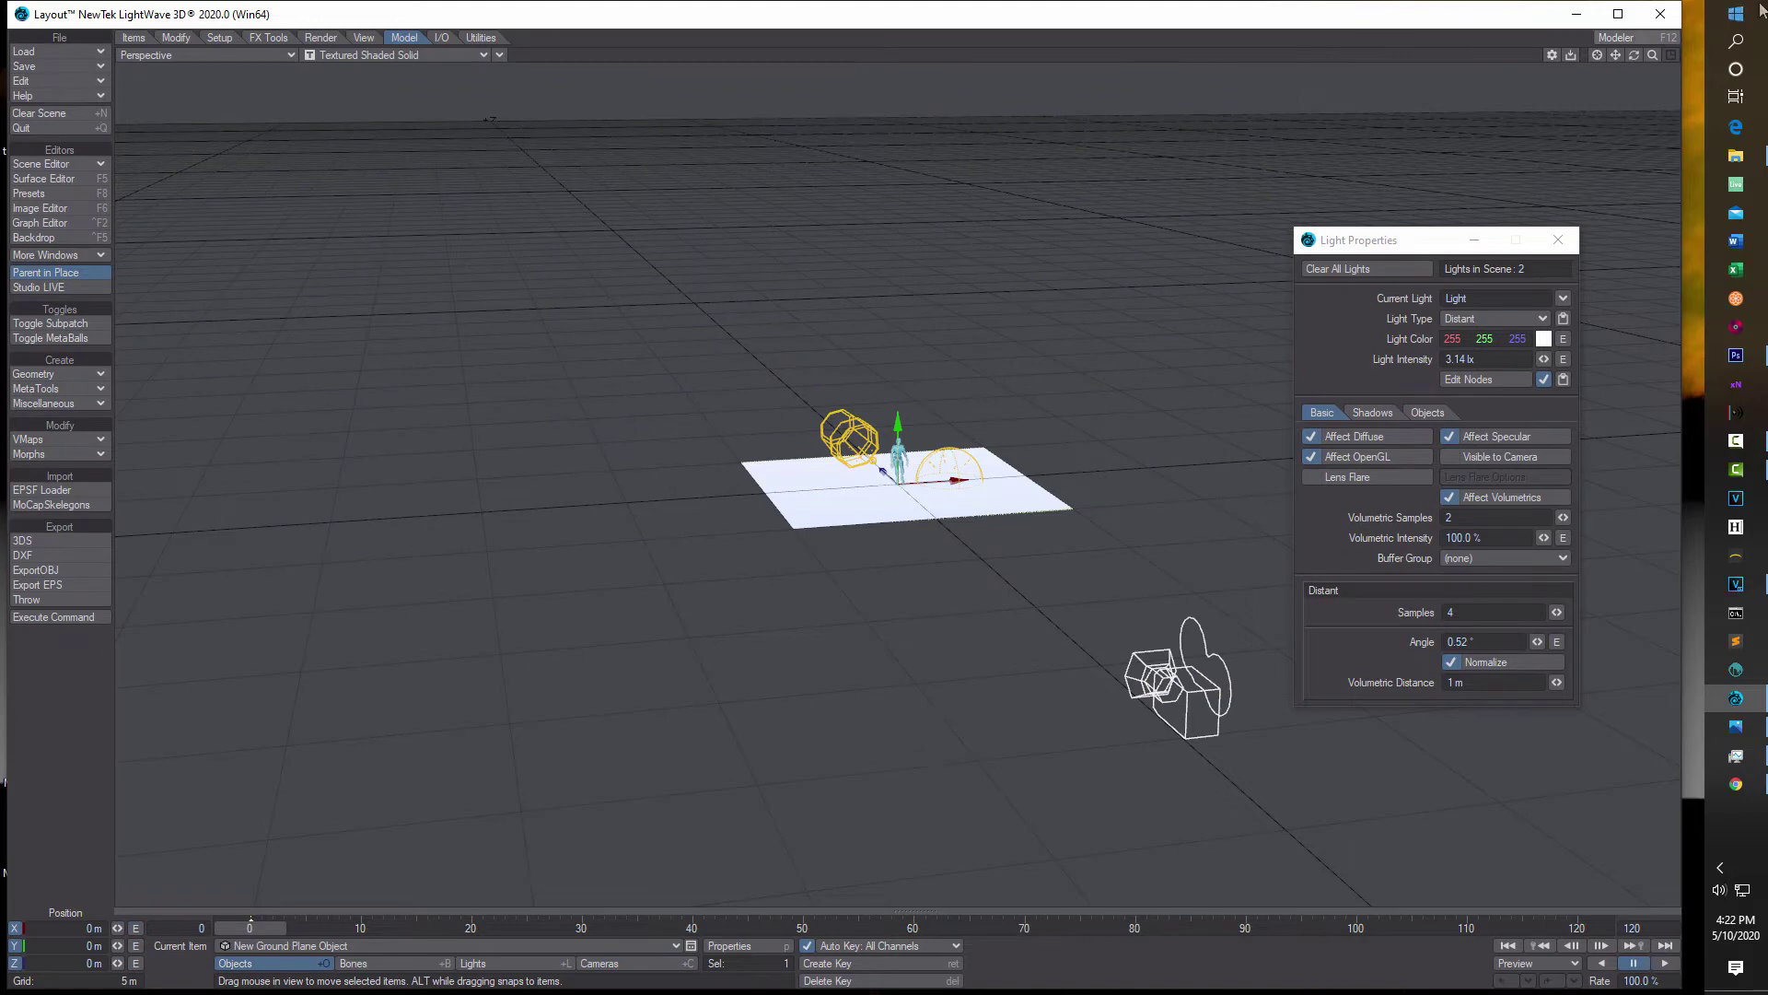
- Stretch the ground plane to X 0.251 and Z 9.552, forming a narrow walkway
{"action": "left_click_drag", "start_coordinate": [1652, 55], "coordinate": [1410, 171]}
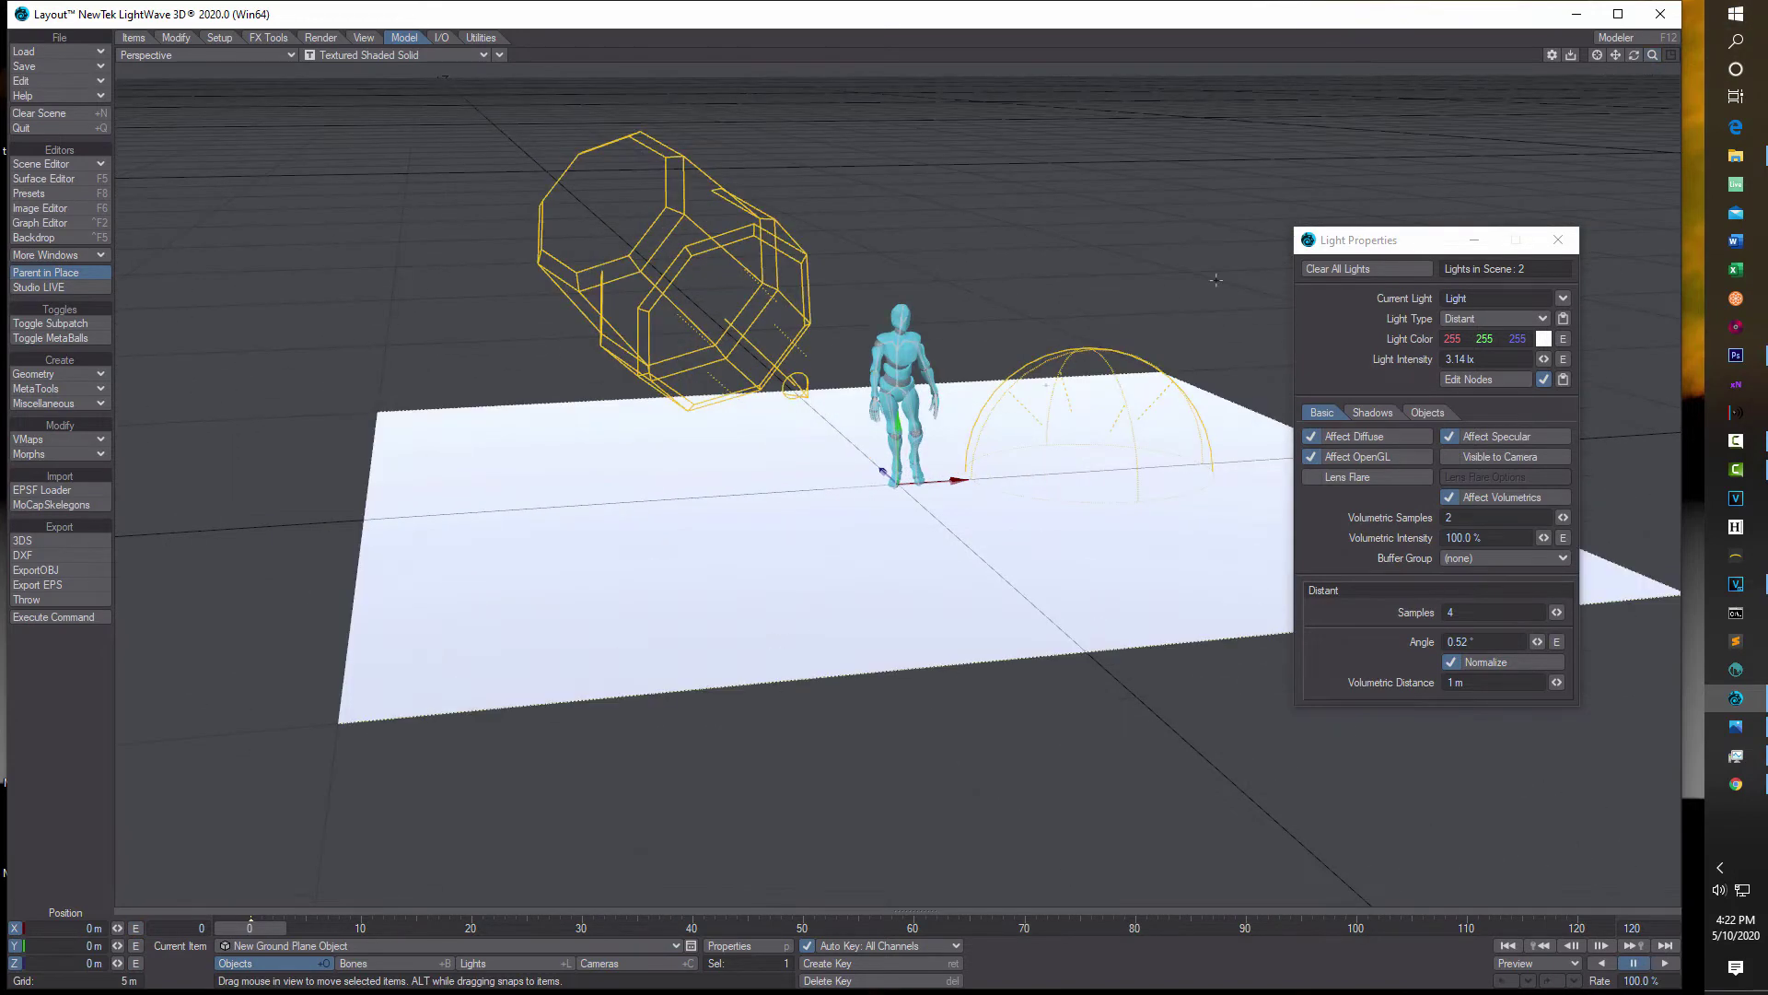
{"action": "key", "text": "h"}
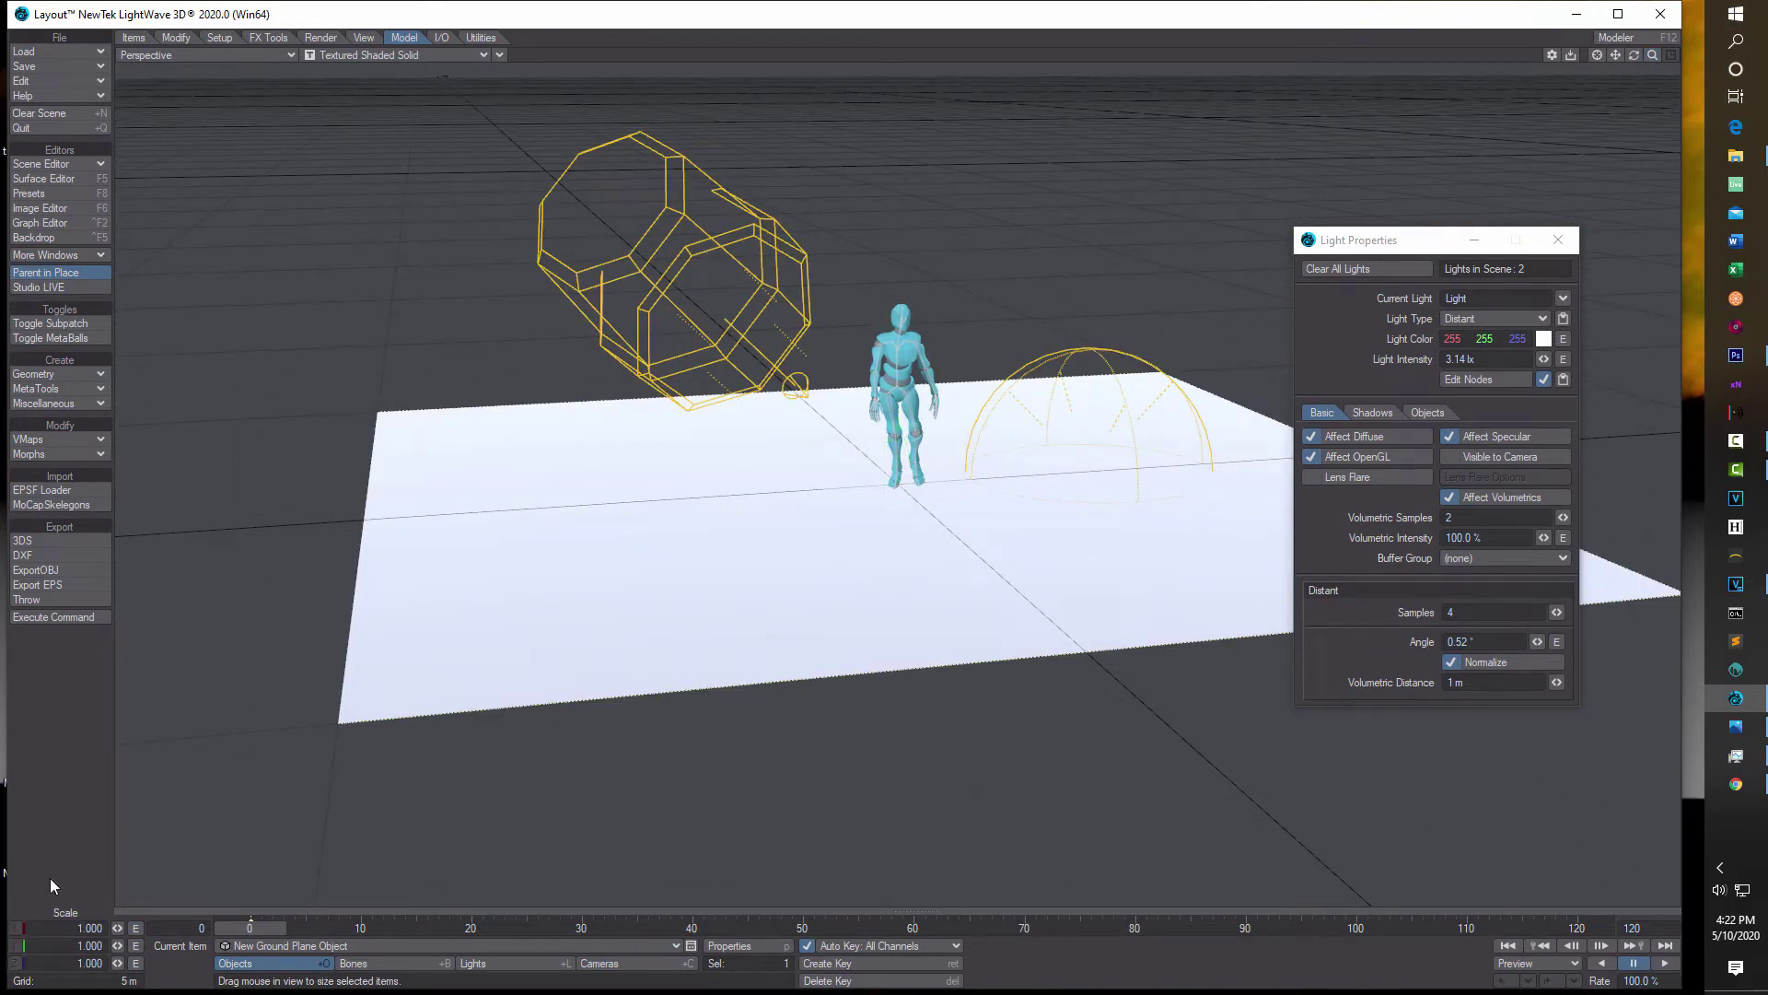
{"action": "key", "text": "shift+h"}
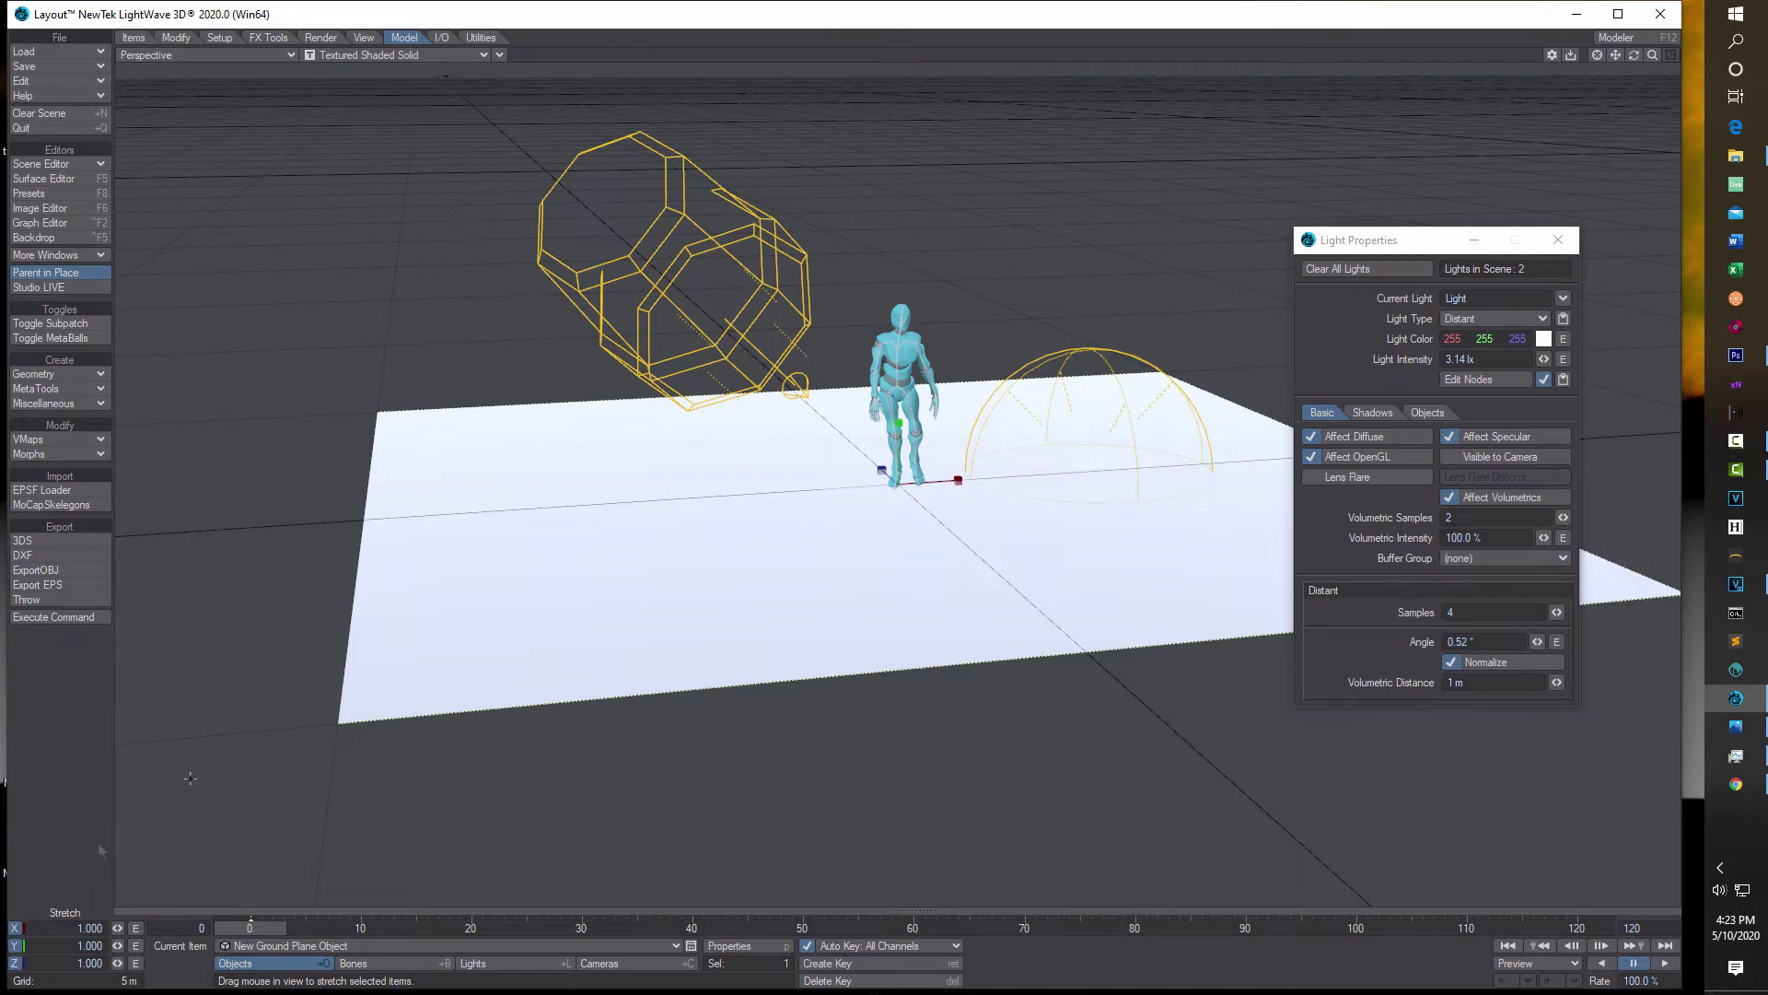
{"action": "left_click_drag", "start_coordinate": [957, 479], "coordinate": [851, 450]}
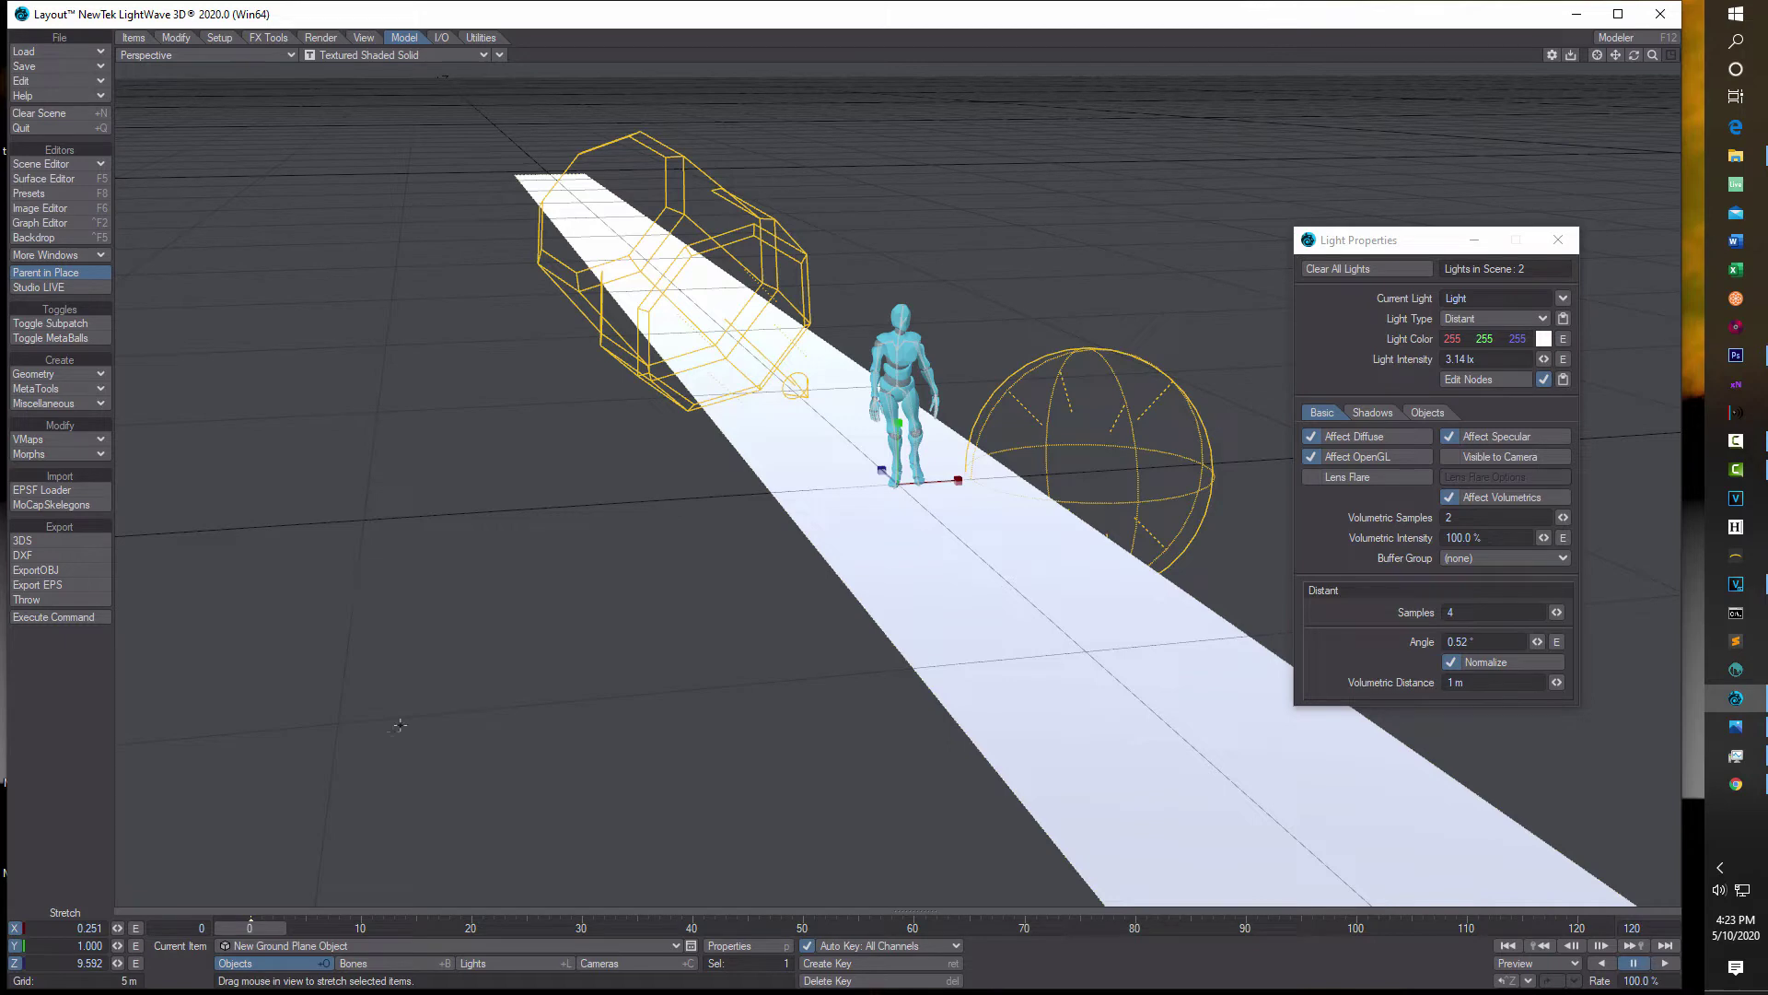
- Give the Ground Plane surface the Shadow Catcher shading model and 0% Specular
{"action": "left_click", "coordinate": [55, 185]}
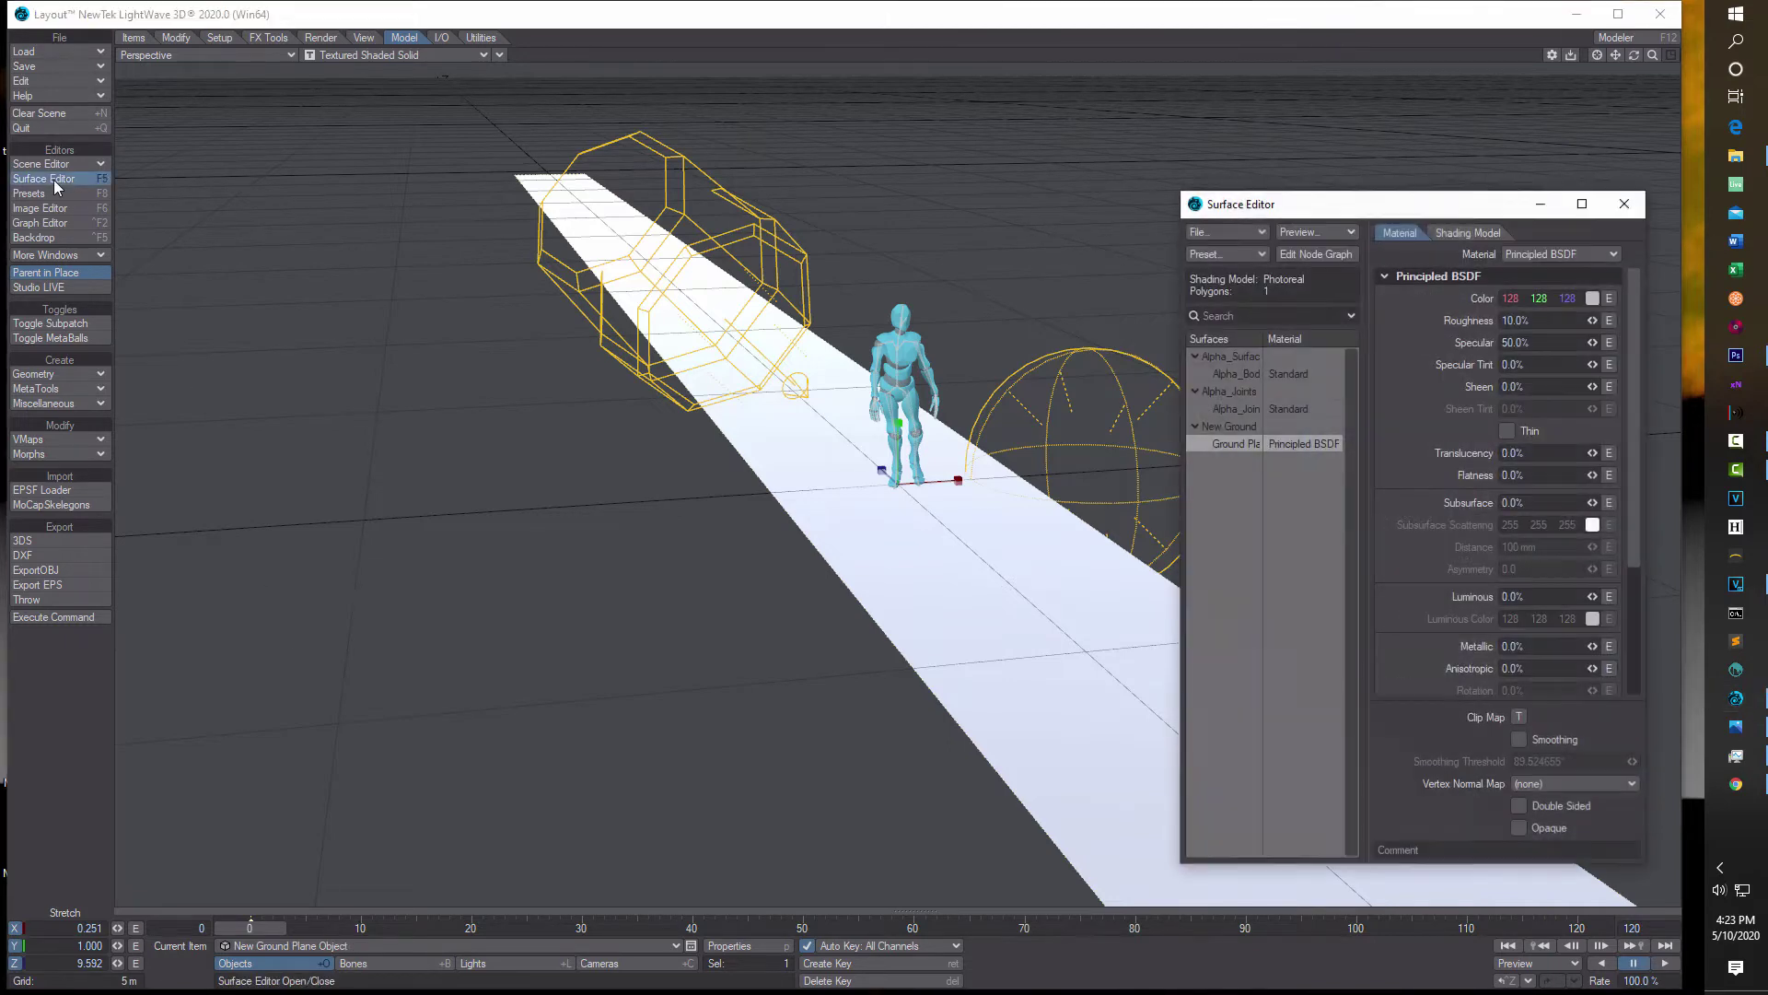
{"action": "left_click", "coordinate": [1468, 233]}
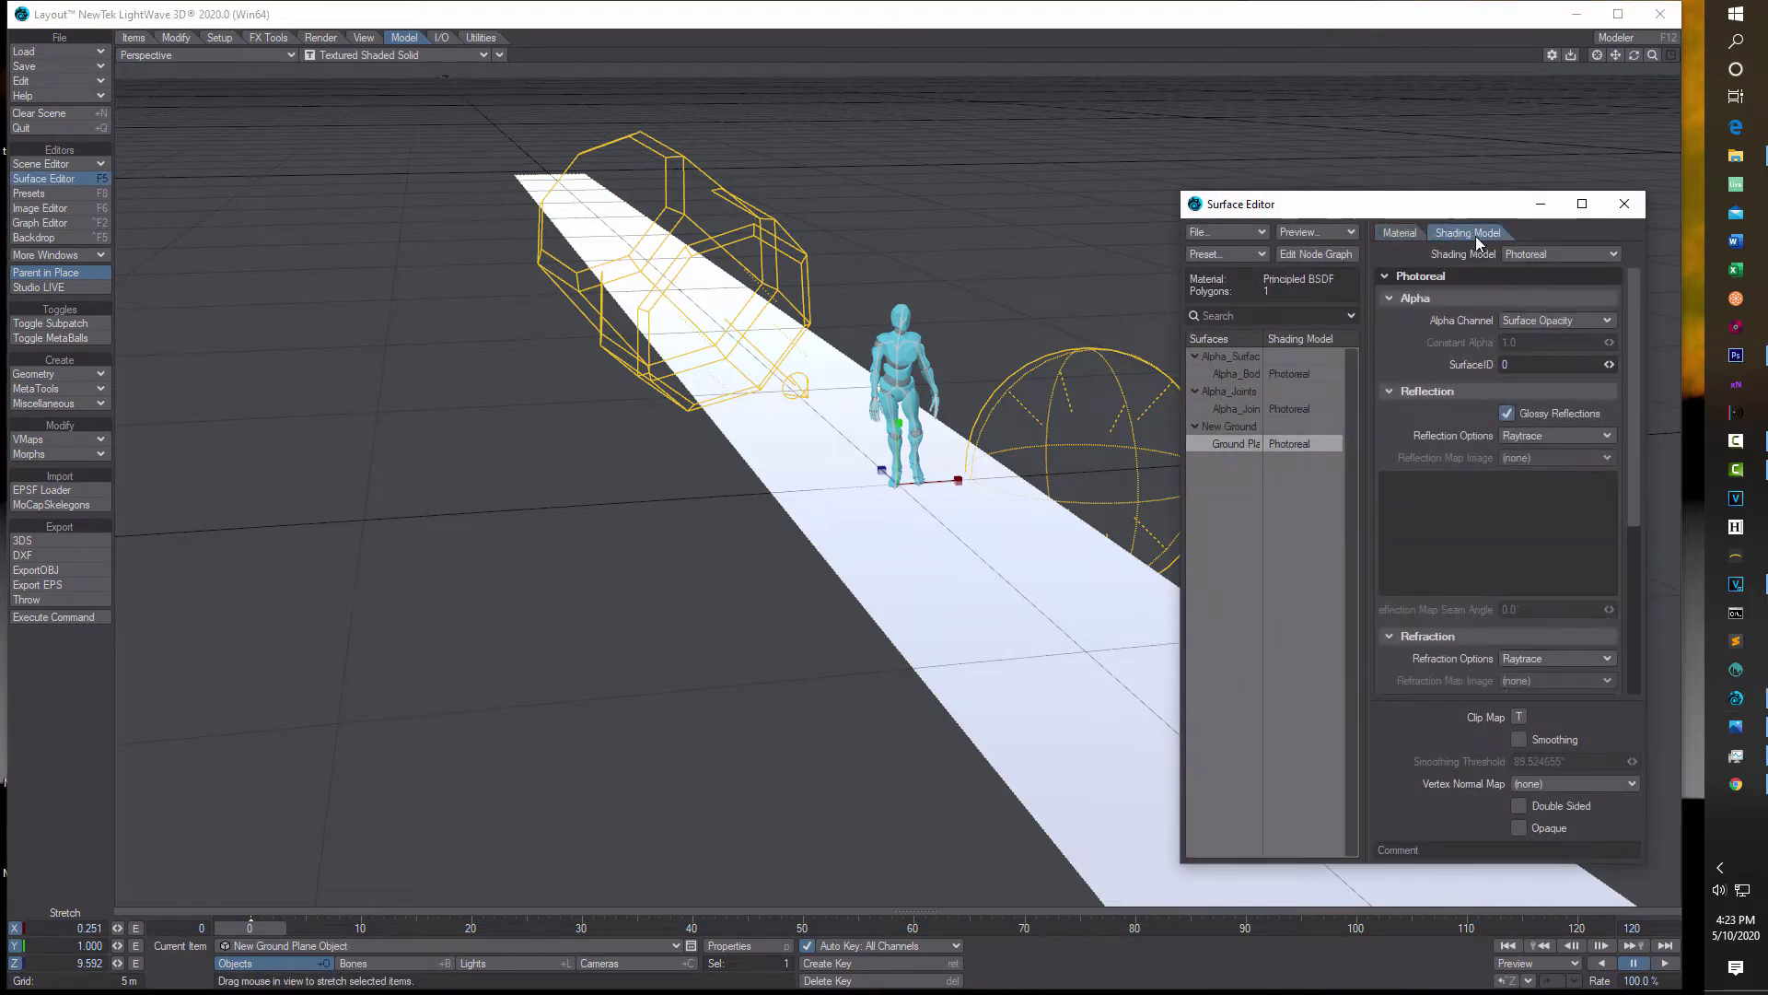
{"action": "left_click", "coordinate": [1604, 257]}
{"action": "left_click", "coordinate": [1617, 270]}
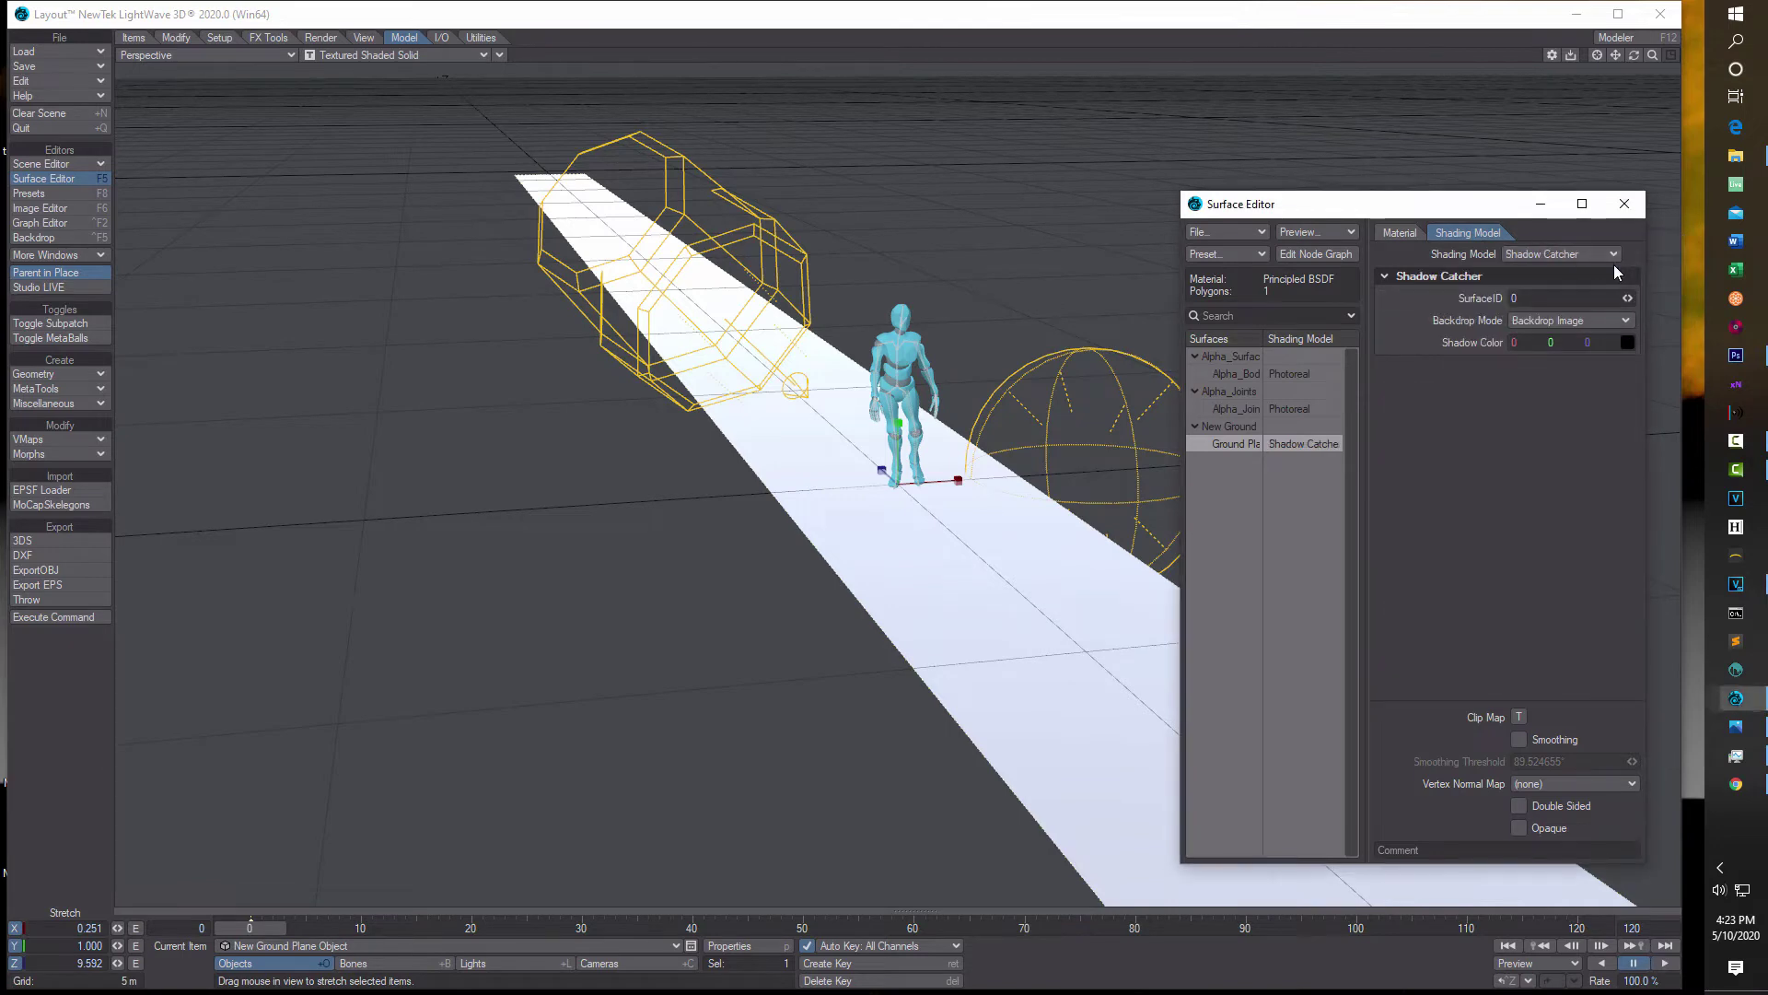
{"action": "left_click", "coordinate": [1406, 234]}
{"action": "left_click", "coordinate": [1536, 341]}
{"action": "type", "text": "0"}
{"action": "key", "text": "Tab"}
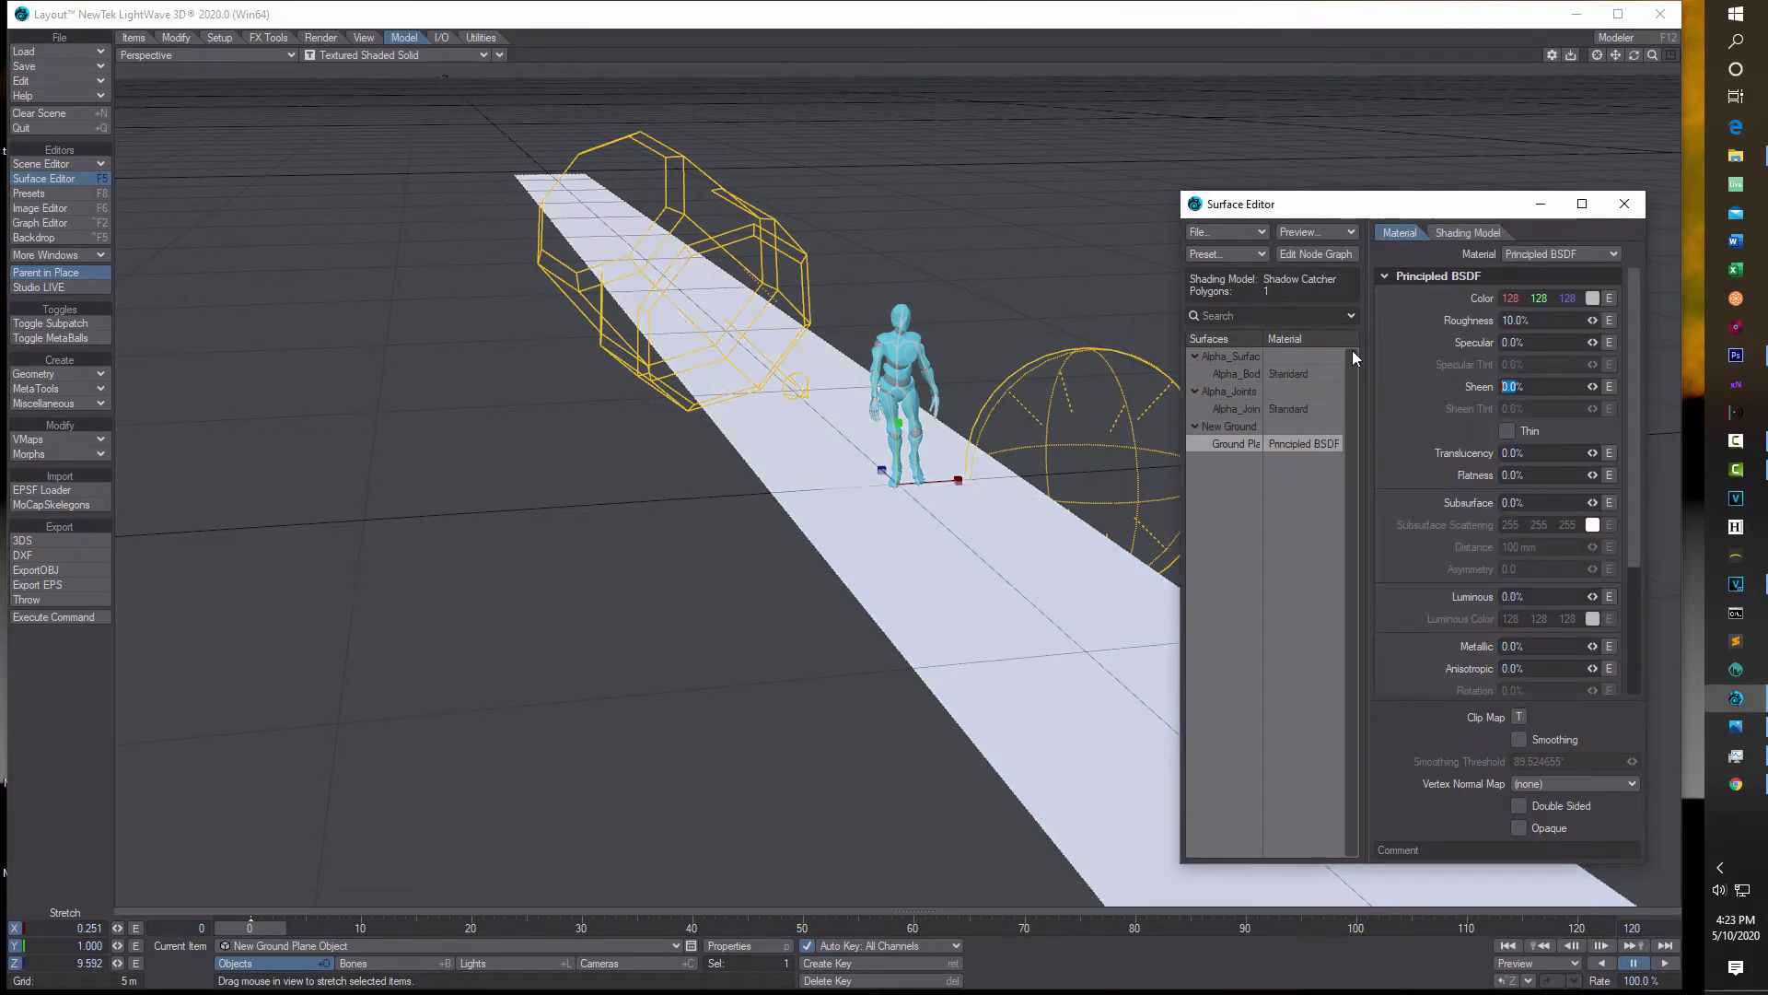
{"action": "left_click", "coordinate": [1624, 205]}
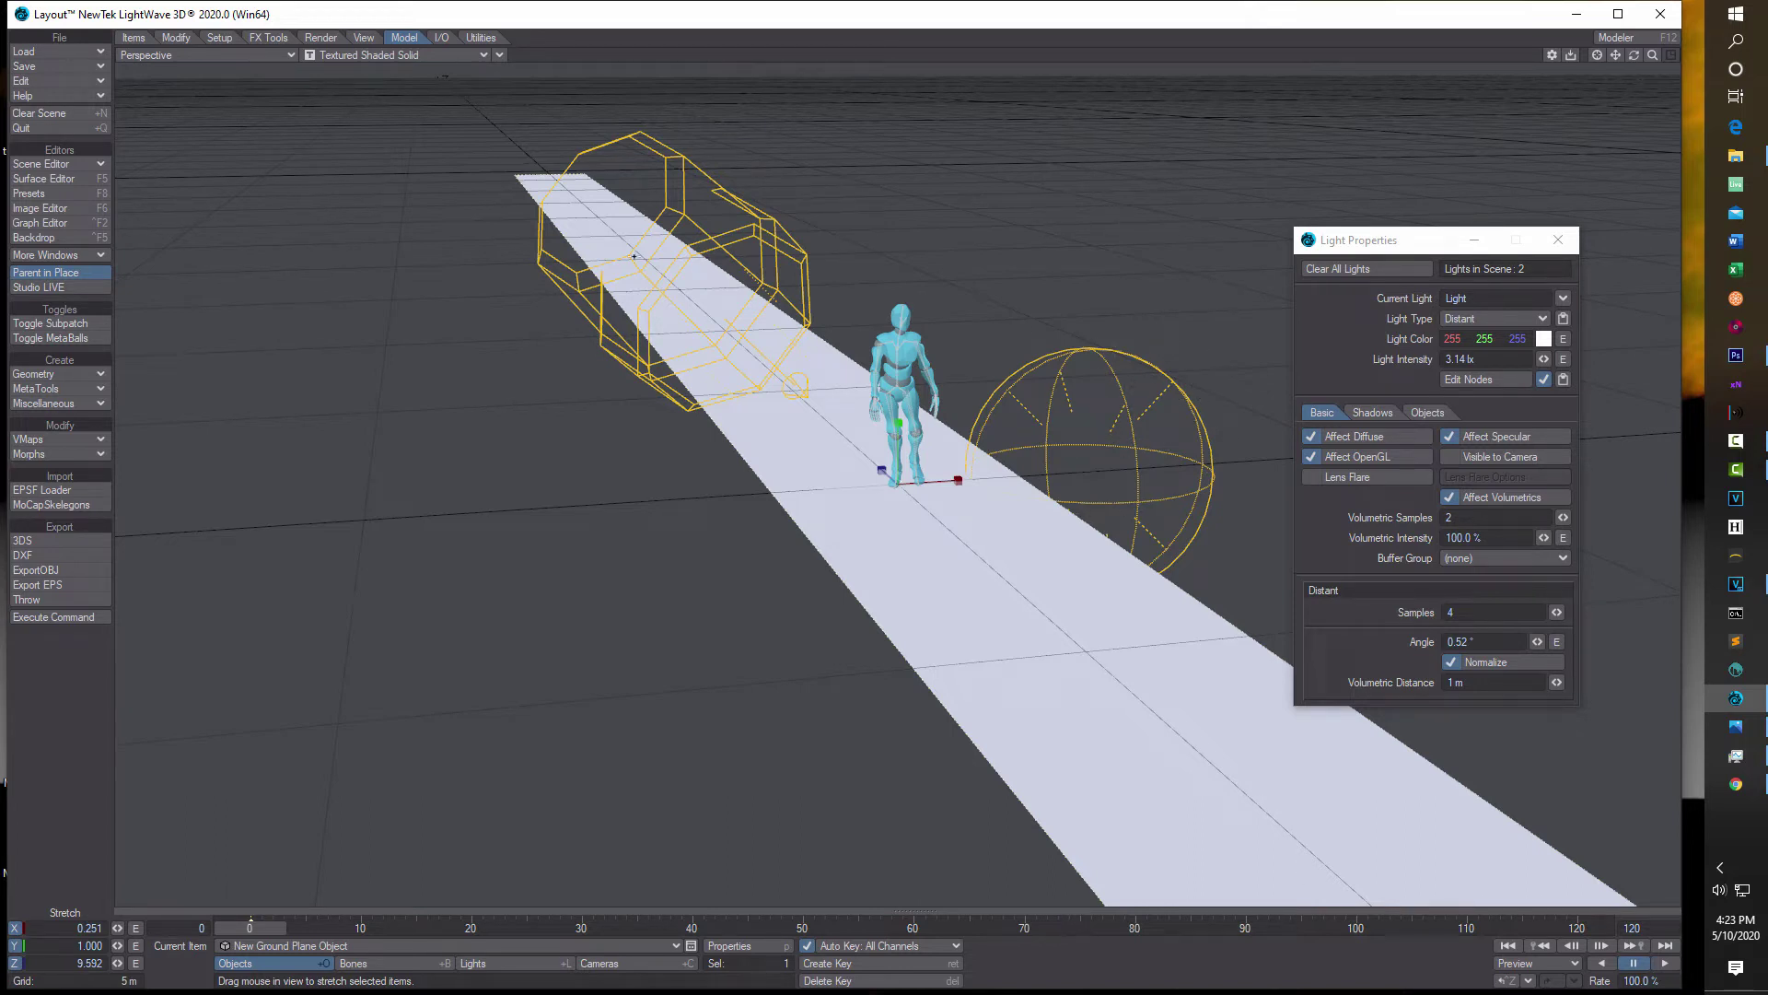
- Clear the distant light from the scene, then bring up the Lights list under Add
{"action": "left_click", "coordinate": [755, 228]}
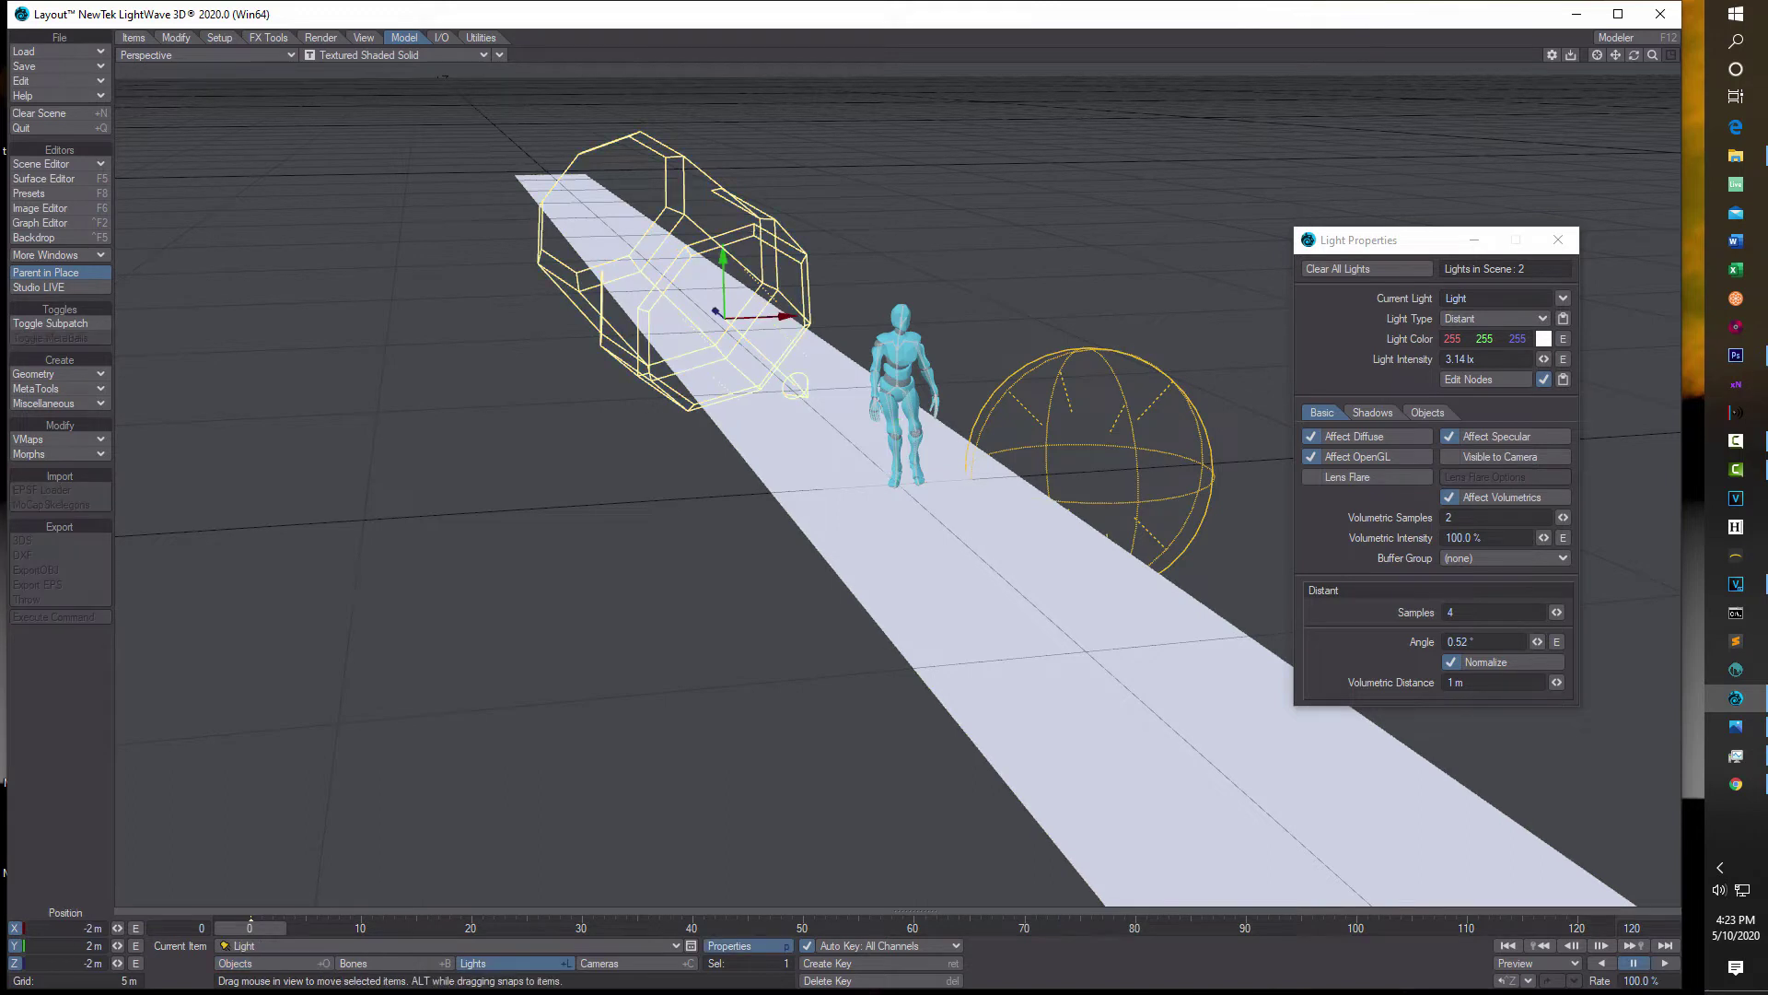
{"action": "left_click", "coordinate": [133, 36]}
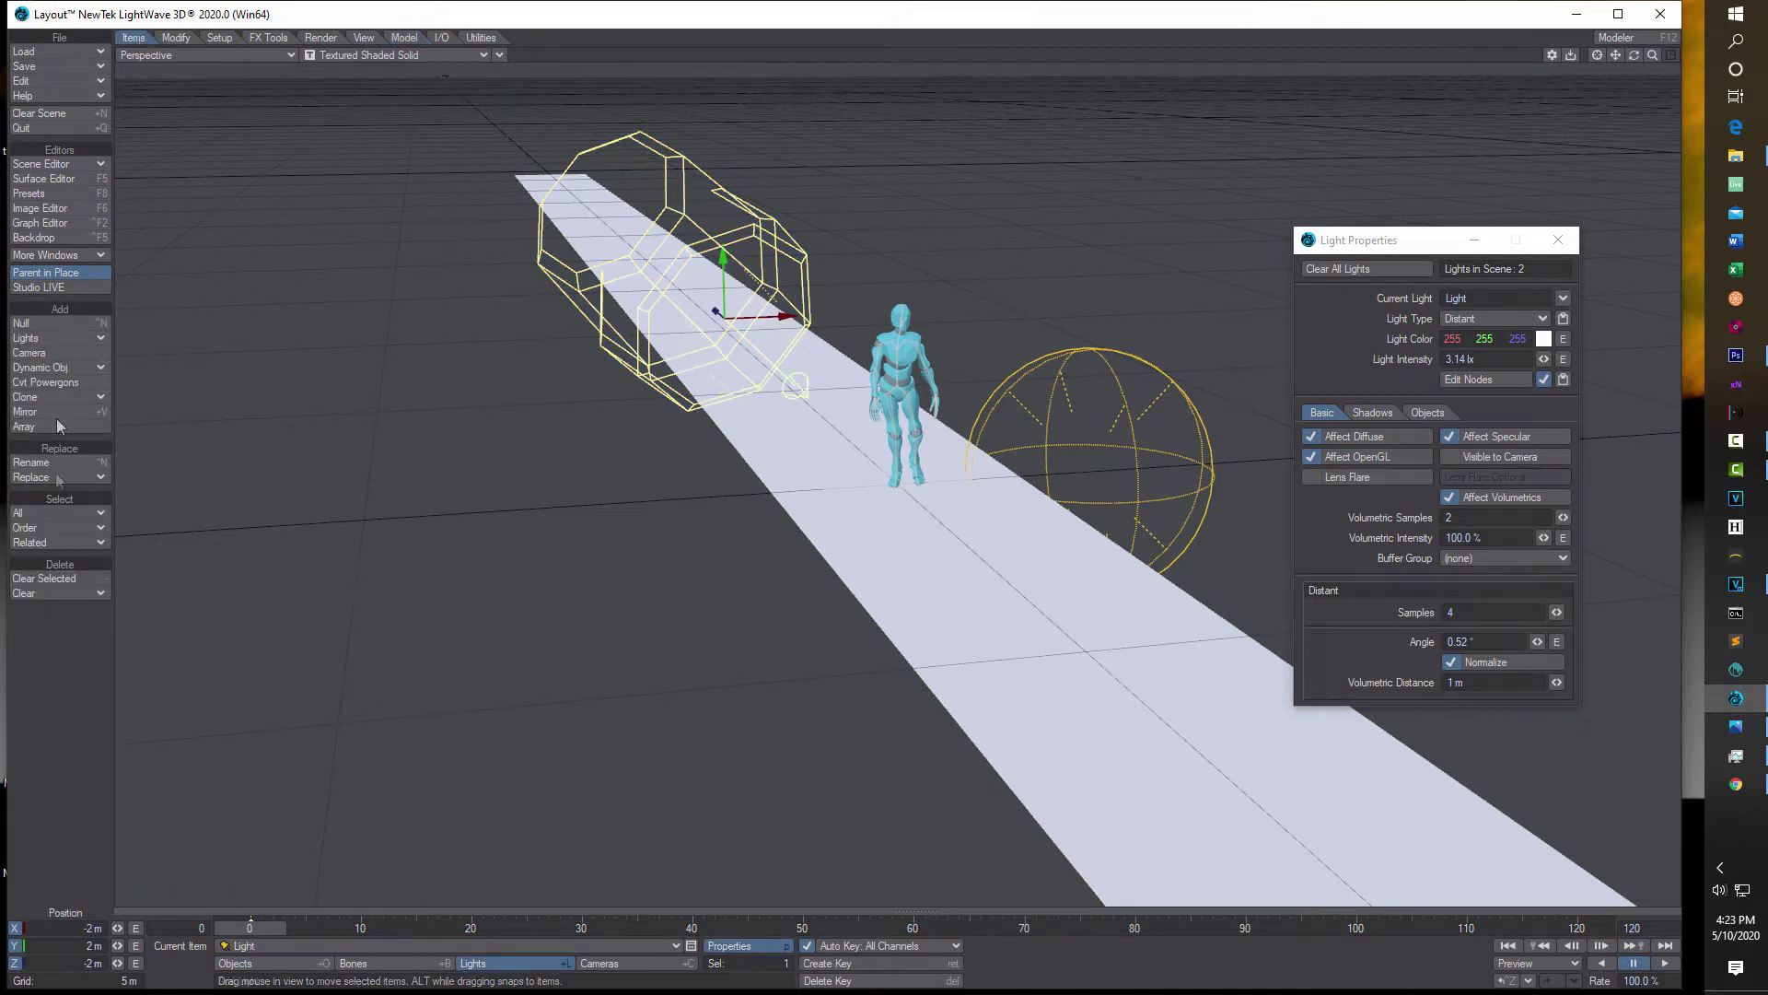
{"action": "left_click", "coordinate": [53, 577]}
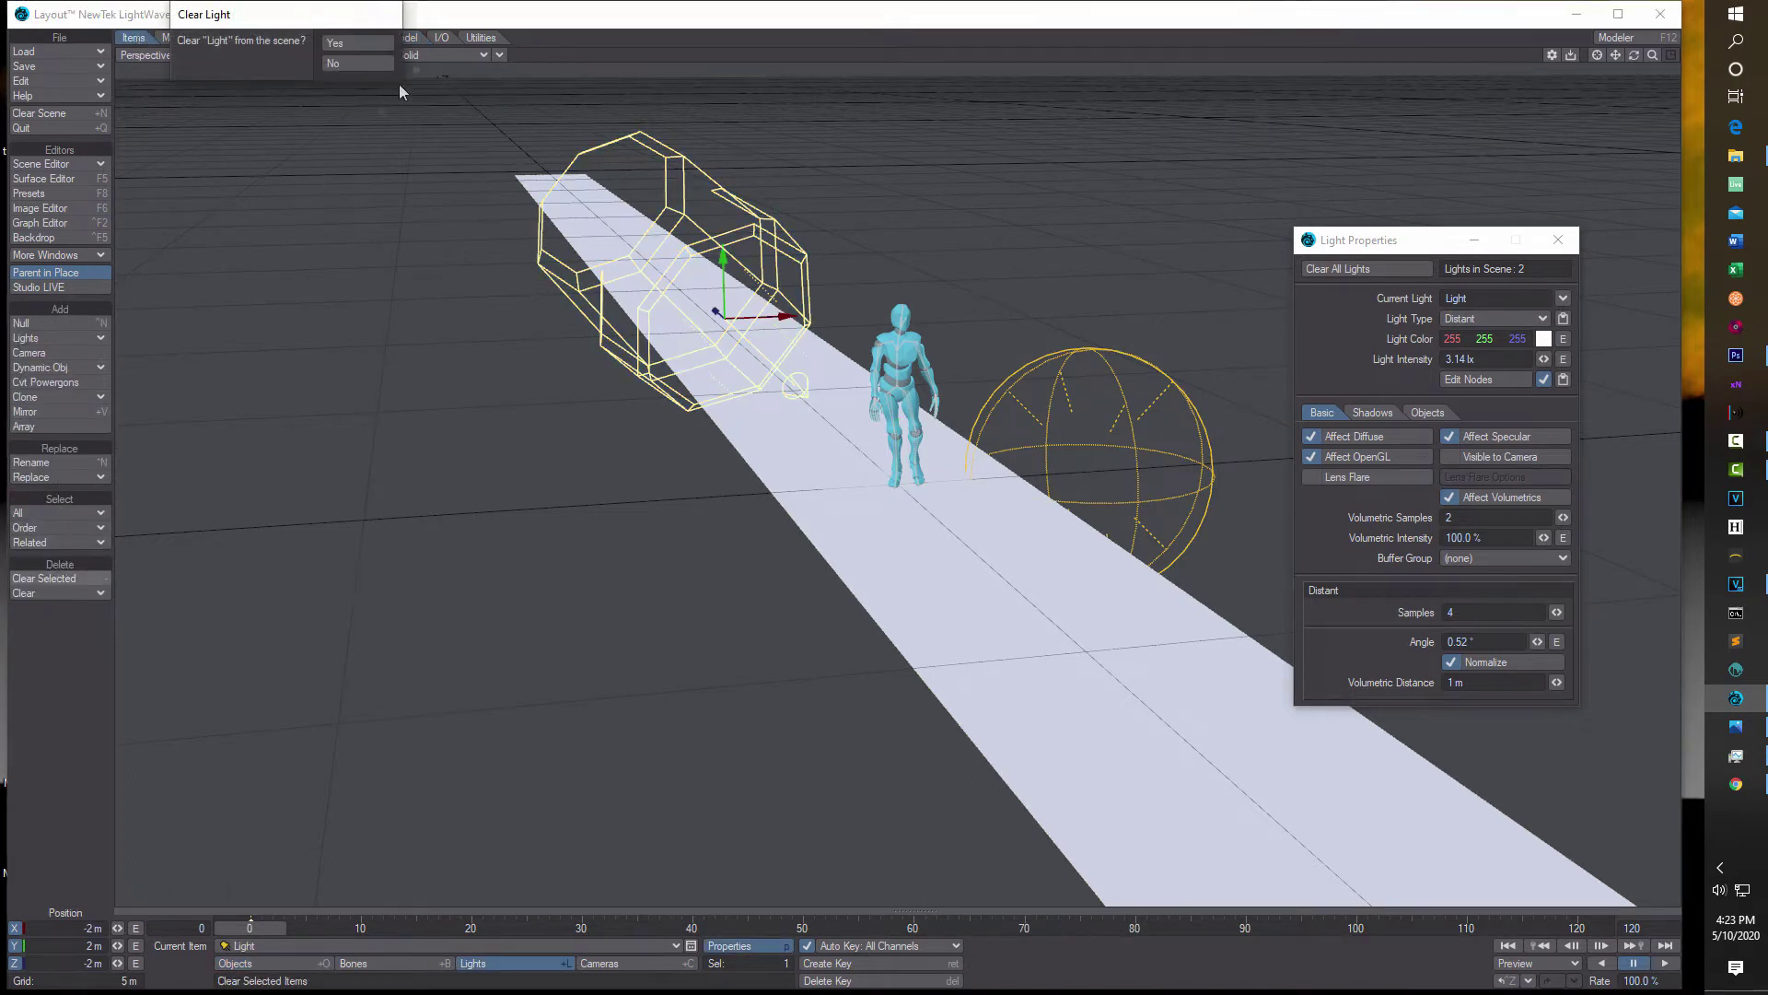
{"action": "left_click", "coordinate": [367, 37]}
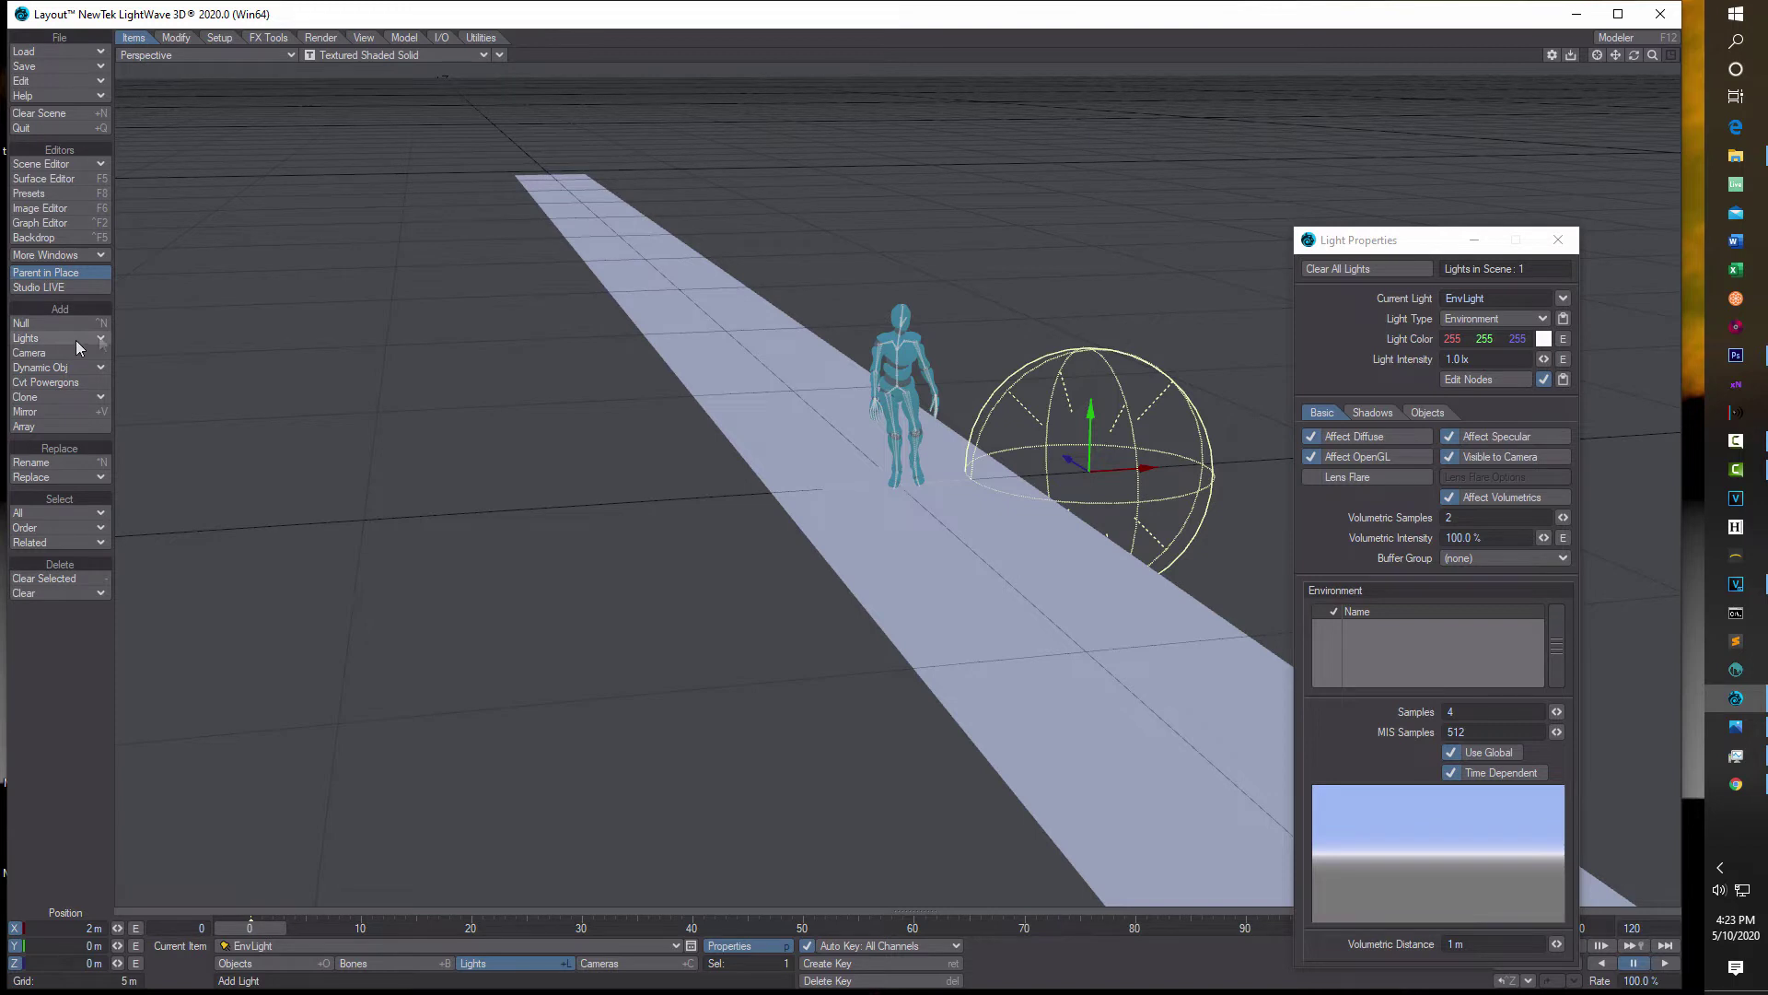
{"action": "left_click", "coordinate": [101, 335]}
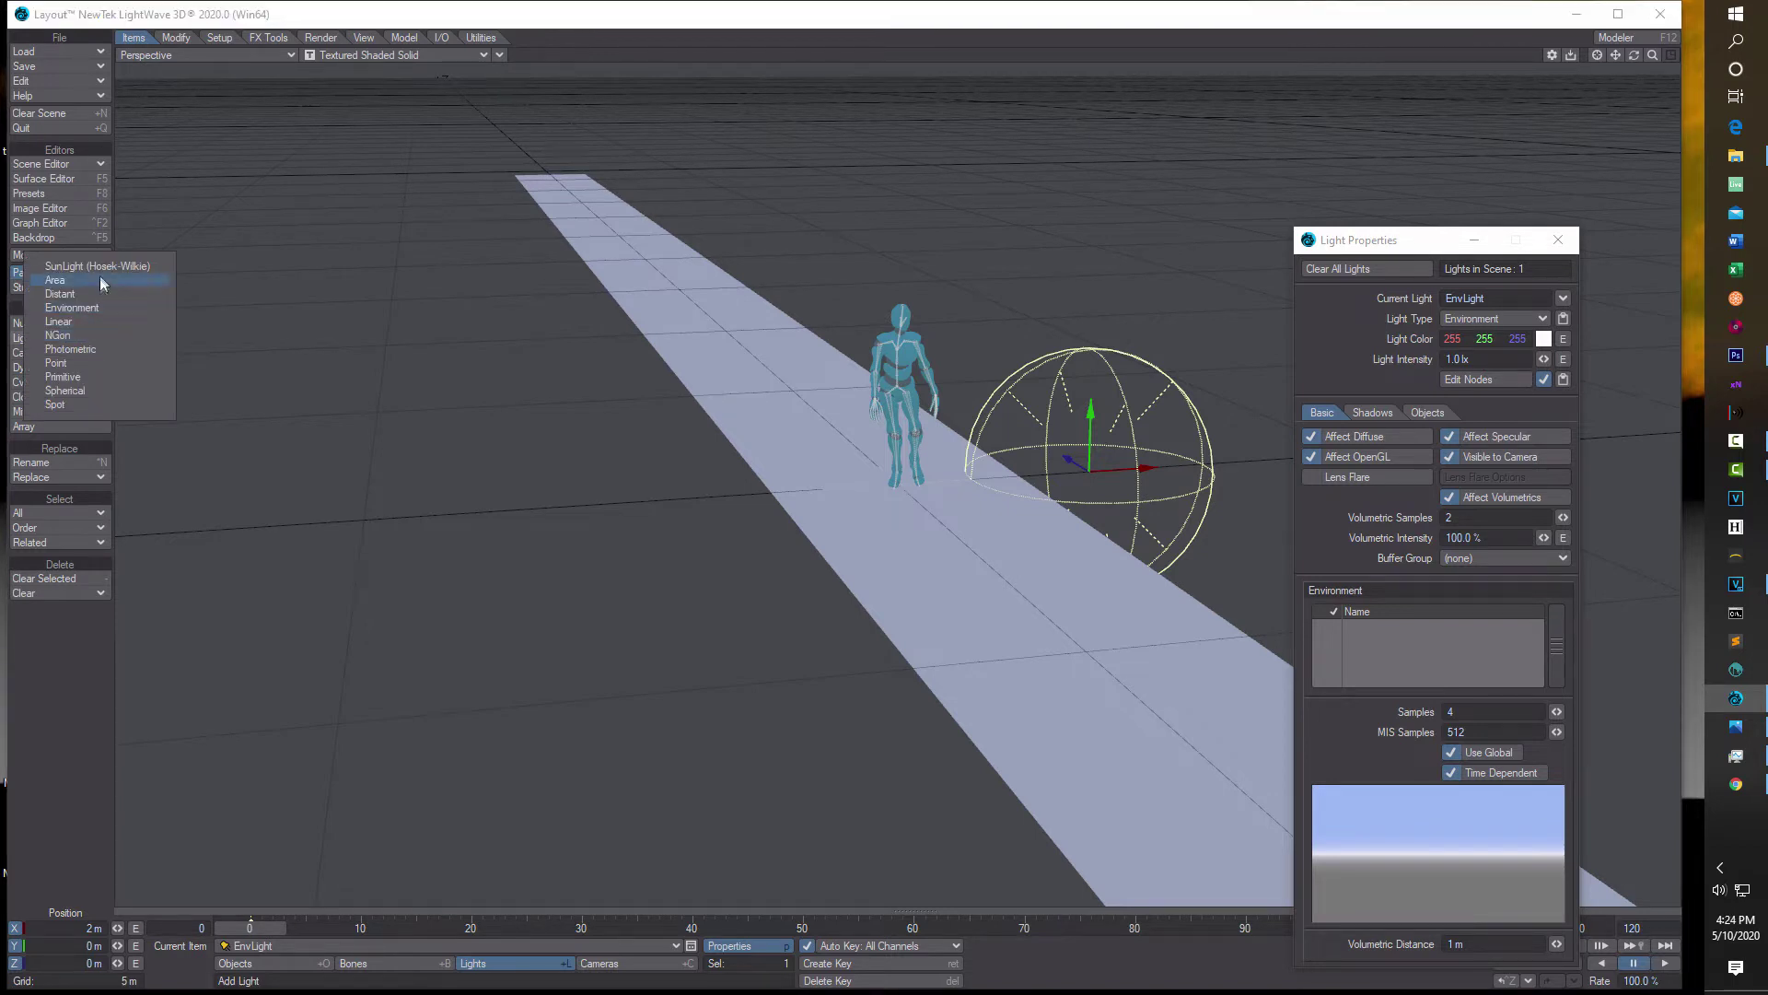
- Add an NGon light and raise it to the figure's chest, about 775.8976 mm
{"action": "left_click", "coordinate": [87, 336]}
{"action": "left_click", "coordinate": [437, 41]}
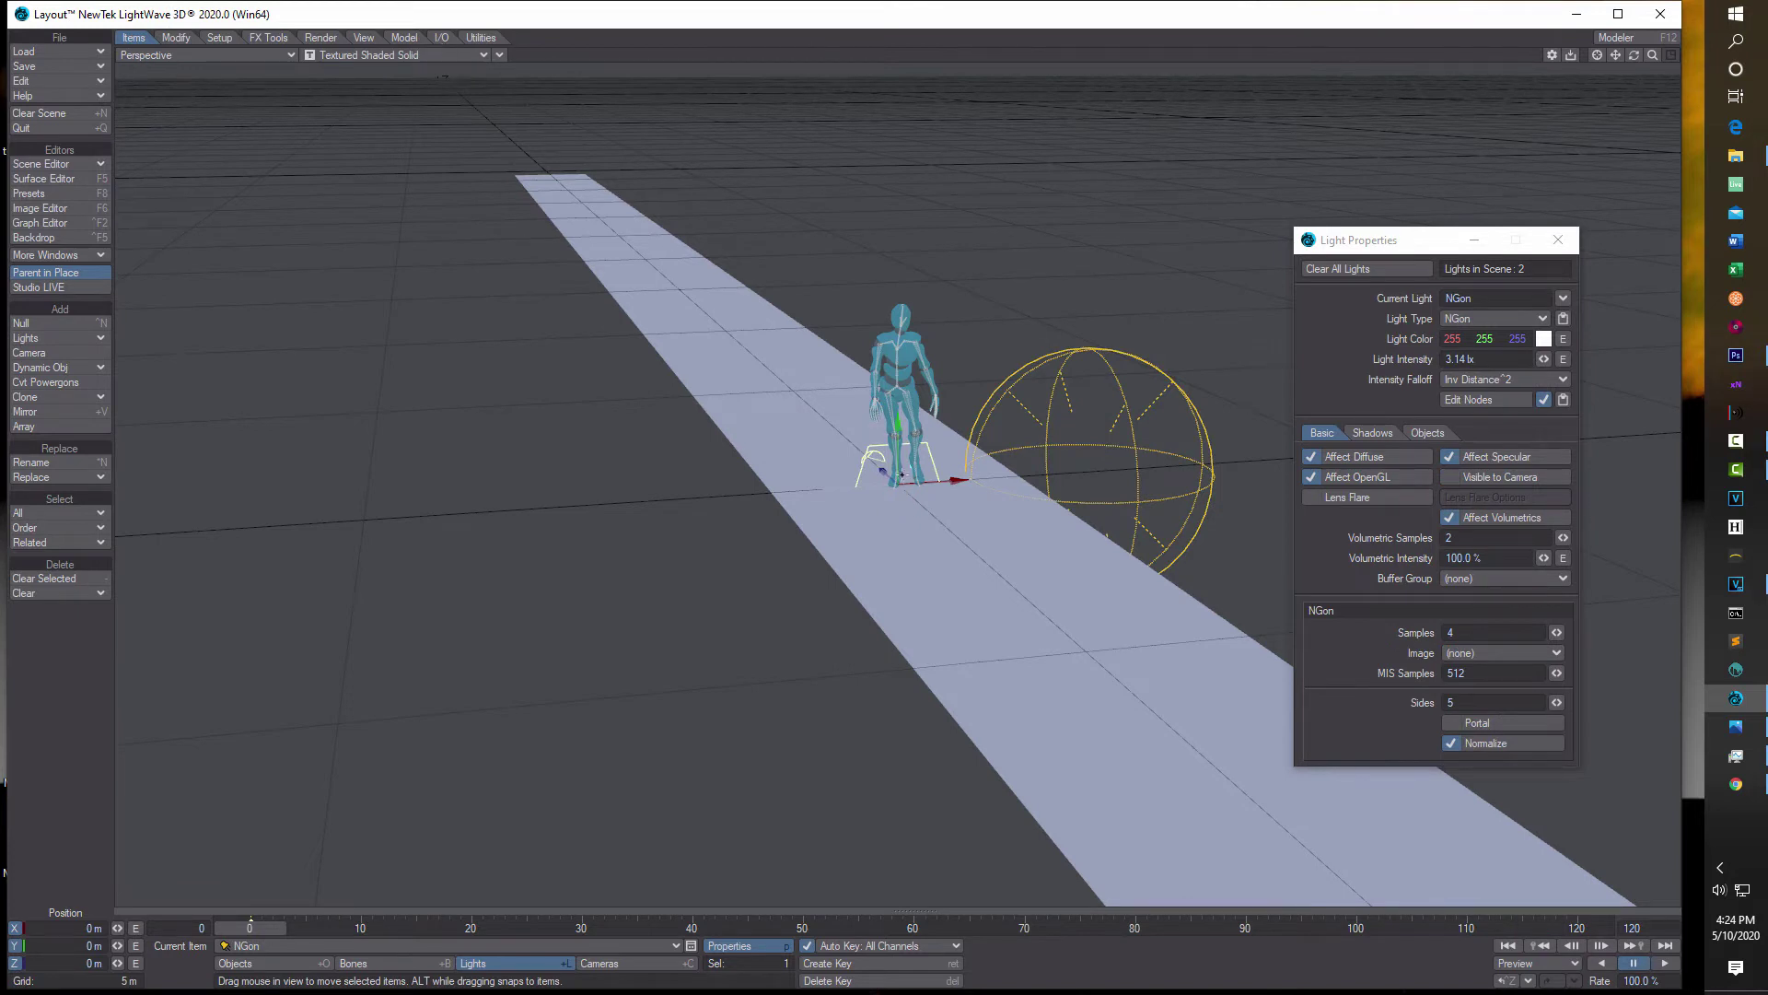
{"action": "right_click_drag", "start_coordinate": [899, 431], "coordinate": [897, 405]}
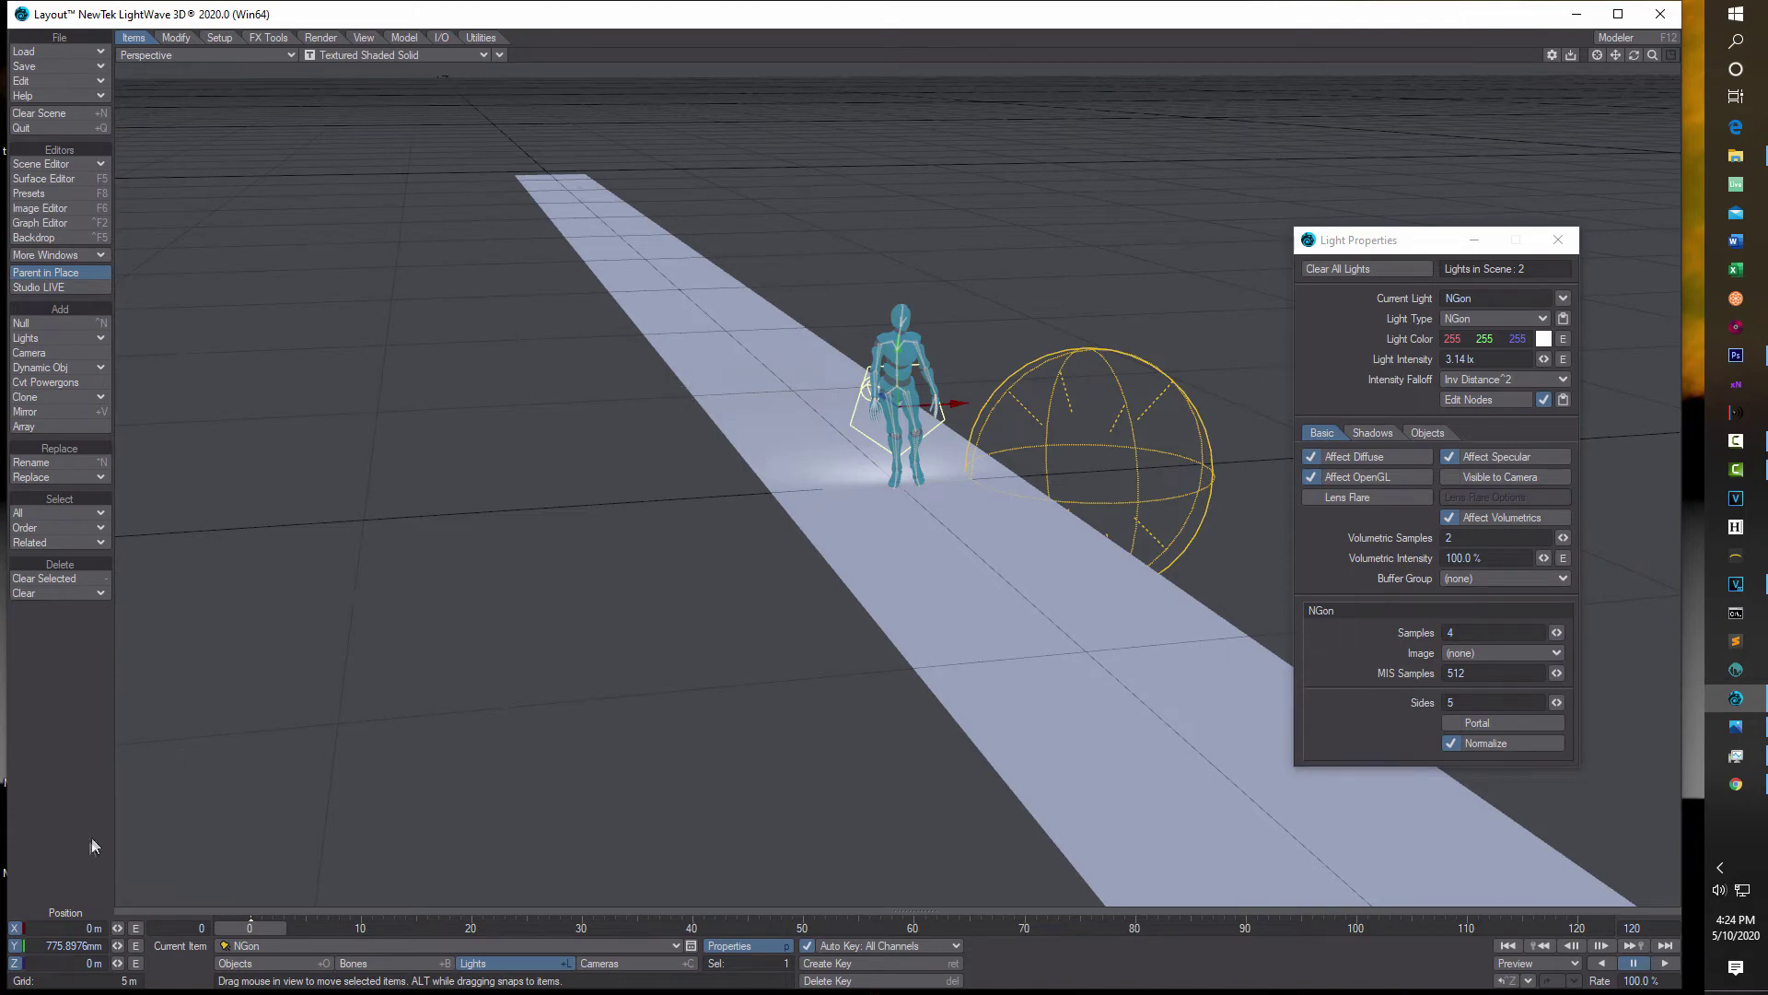
- Set the NGon light's heading to 180° and slide it 12.5 m down the walkway
{"action": "key", "text": "y"}
{"action": "left_click", "coordinate": [90, 927]}
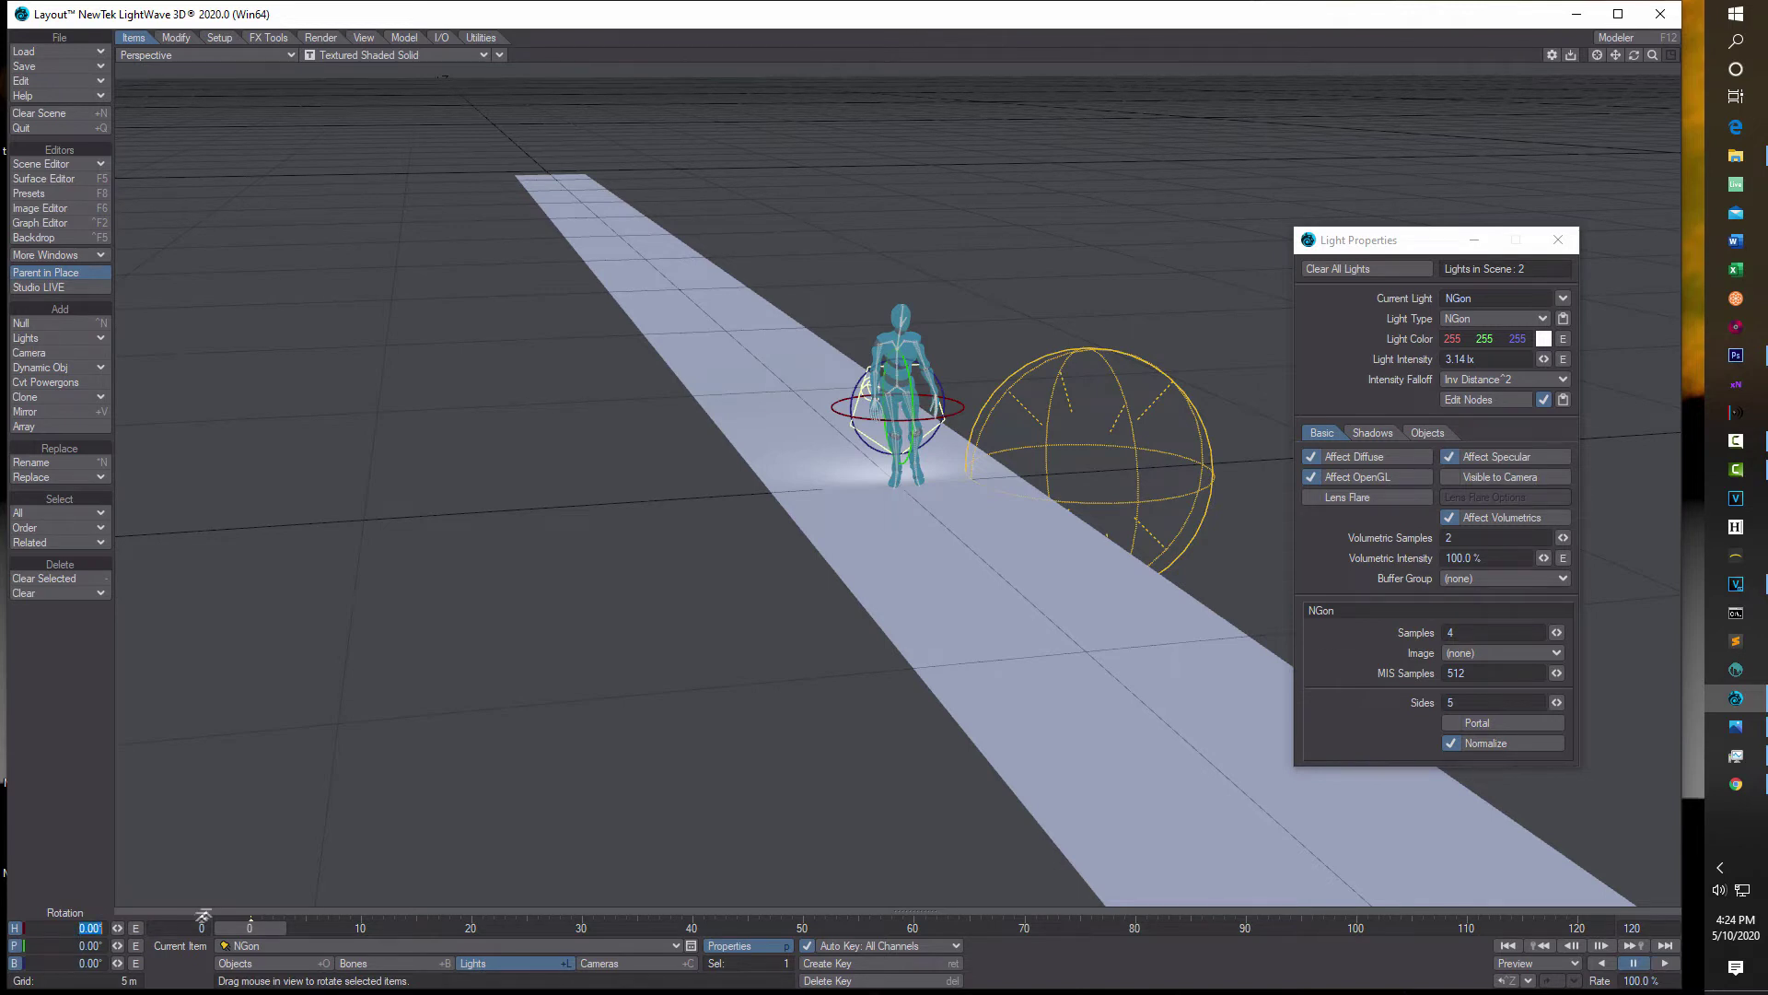
{"action": "type", "text": "180"}
{"action": "key", "text": "Tab"}
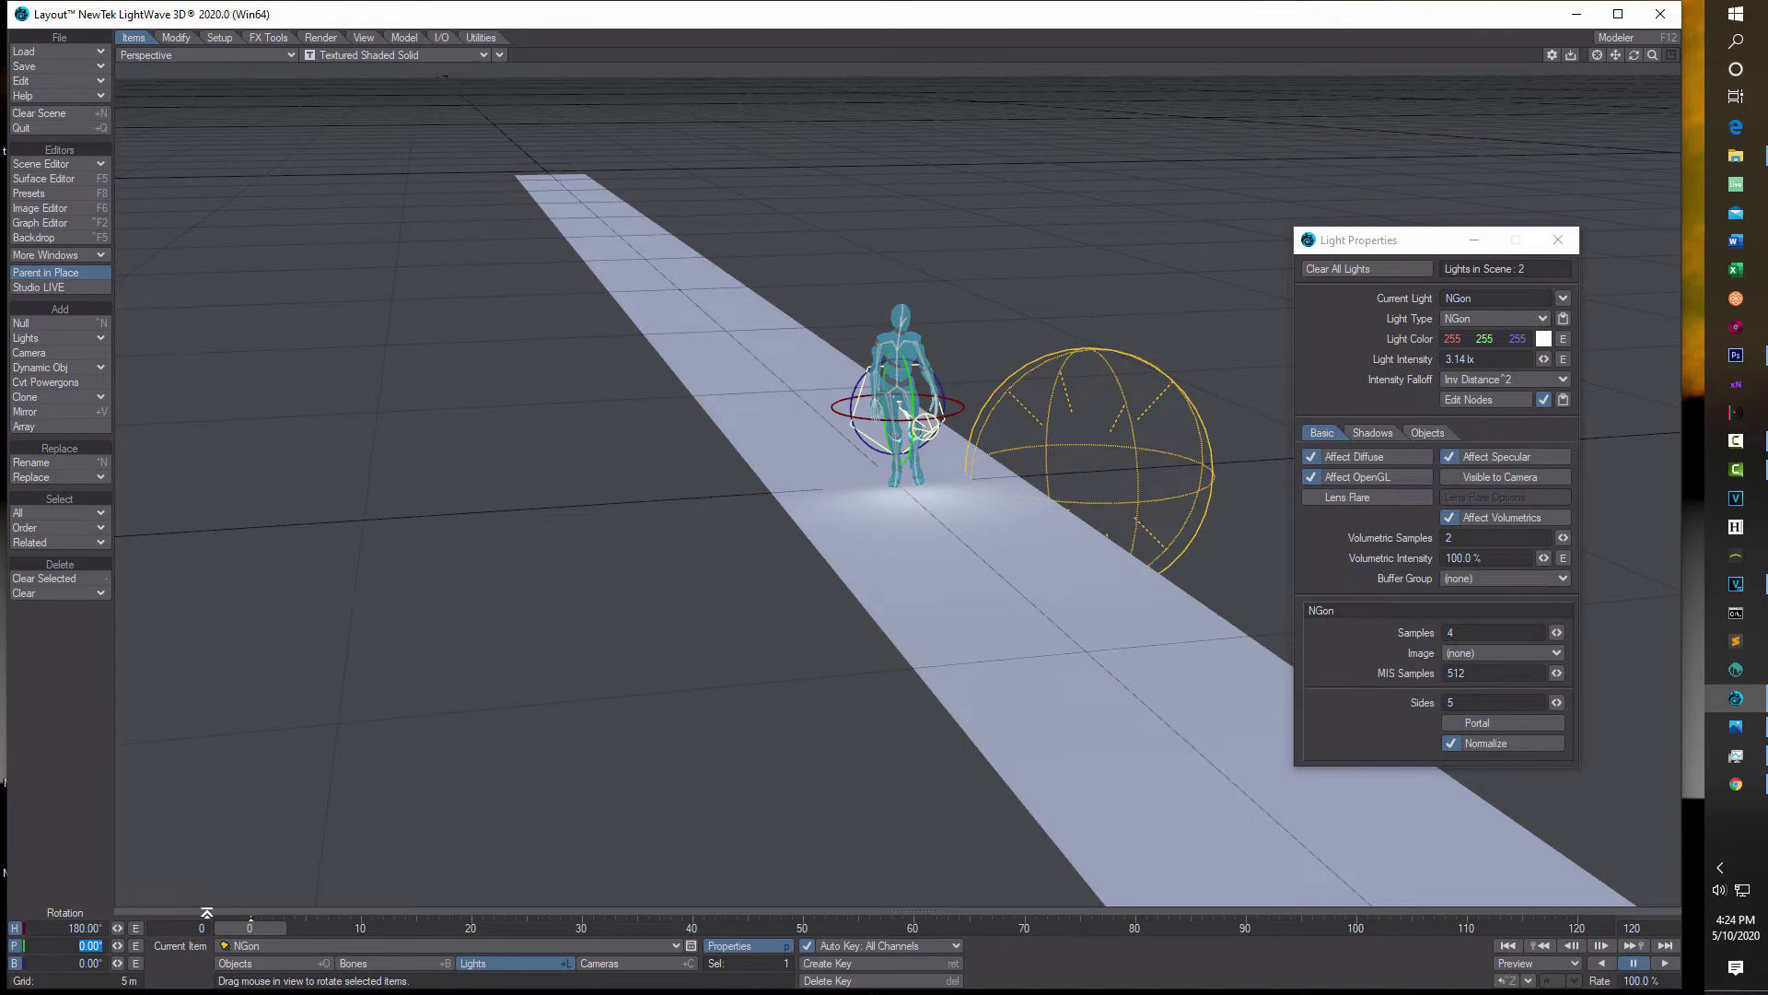
{"action": "key", "text": "h"}
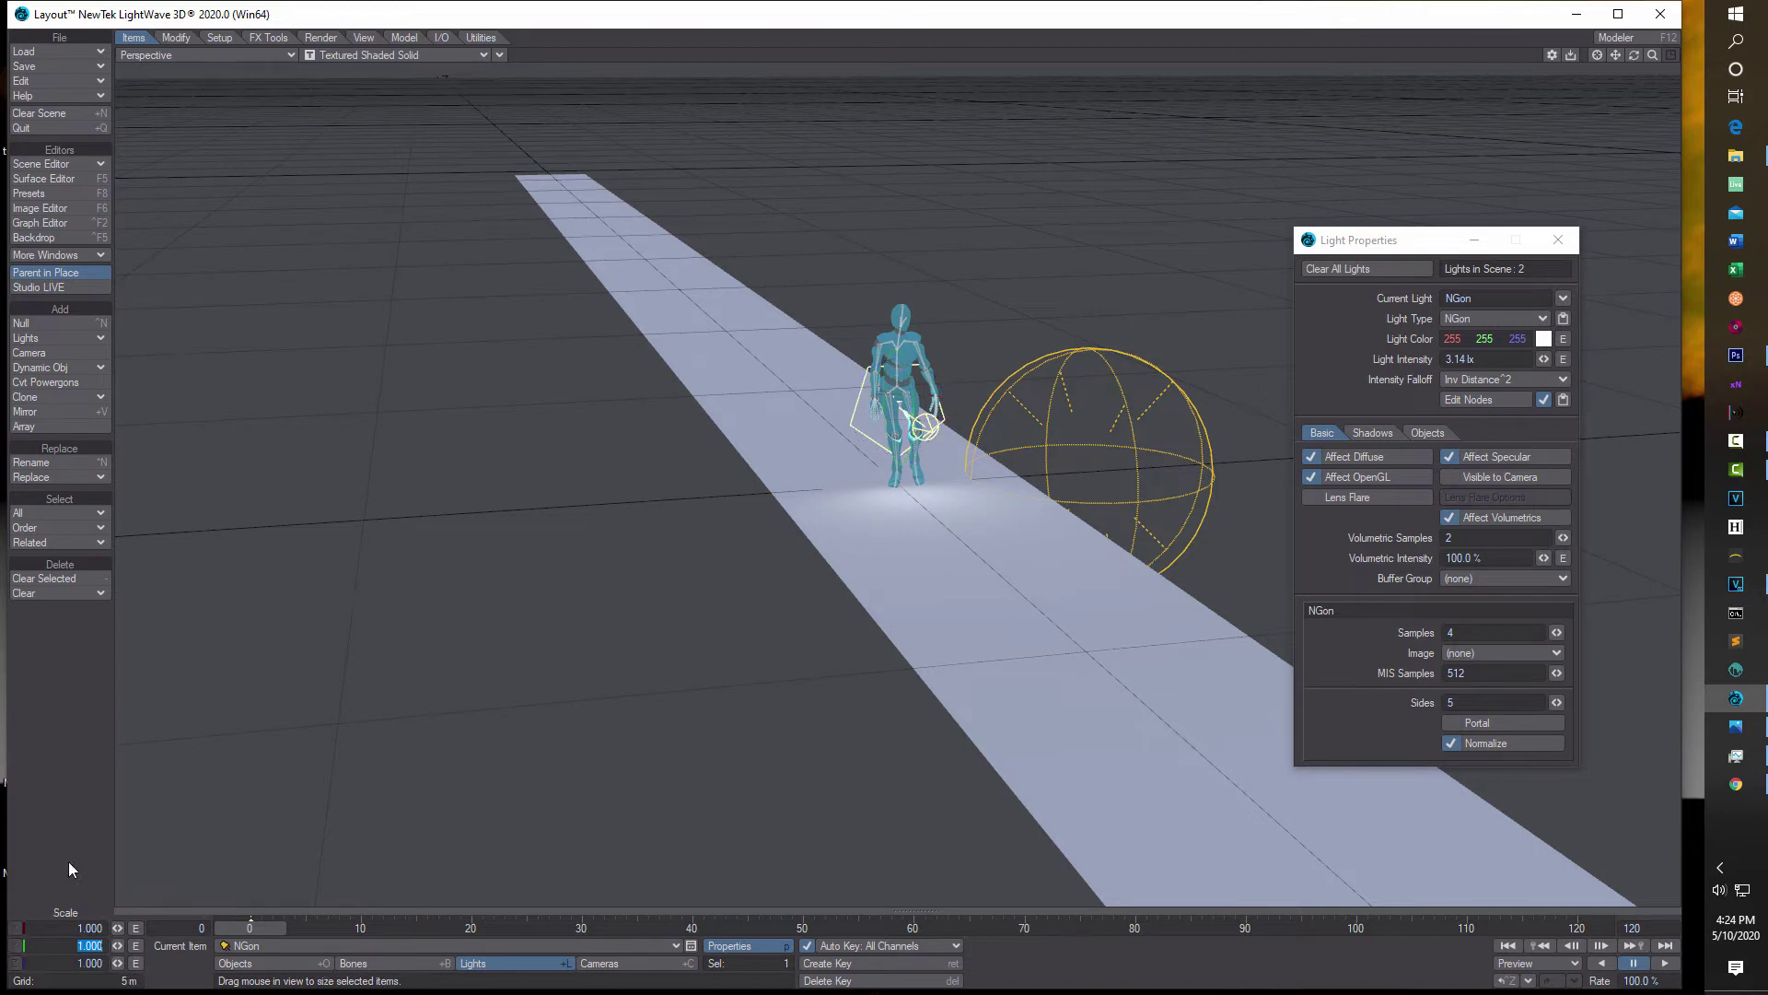
{"action": "key", "text": "t"}
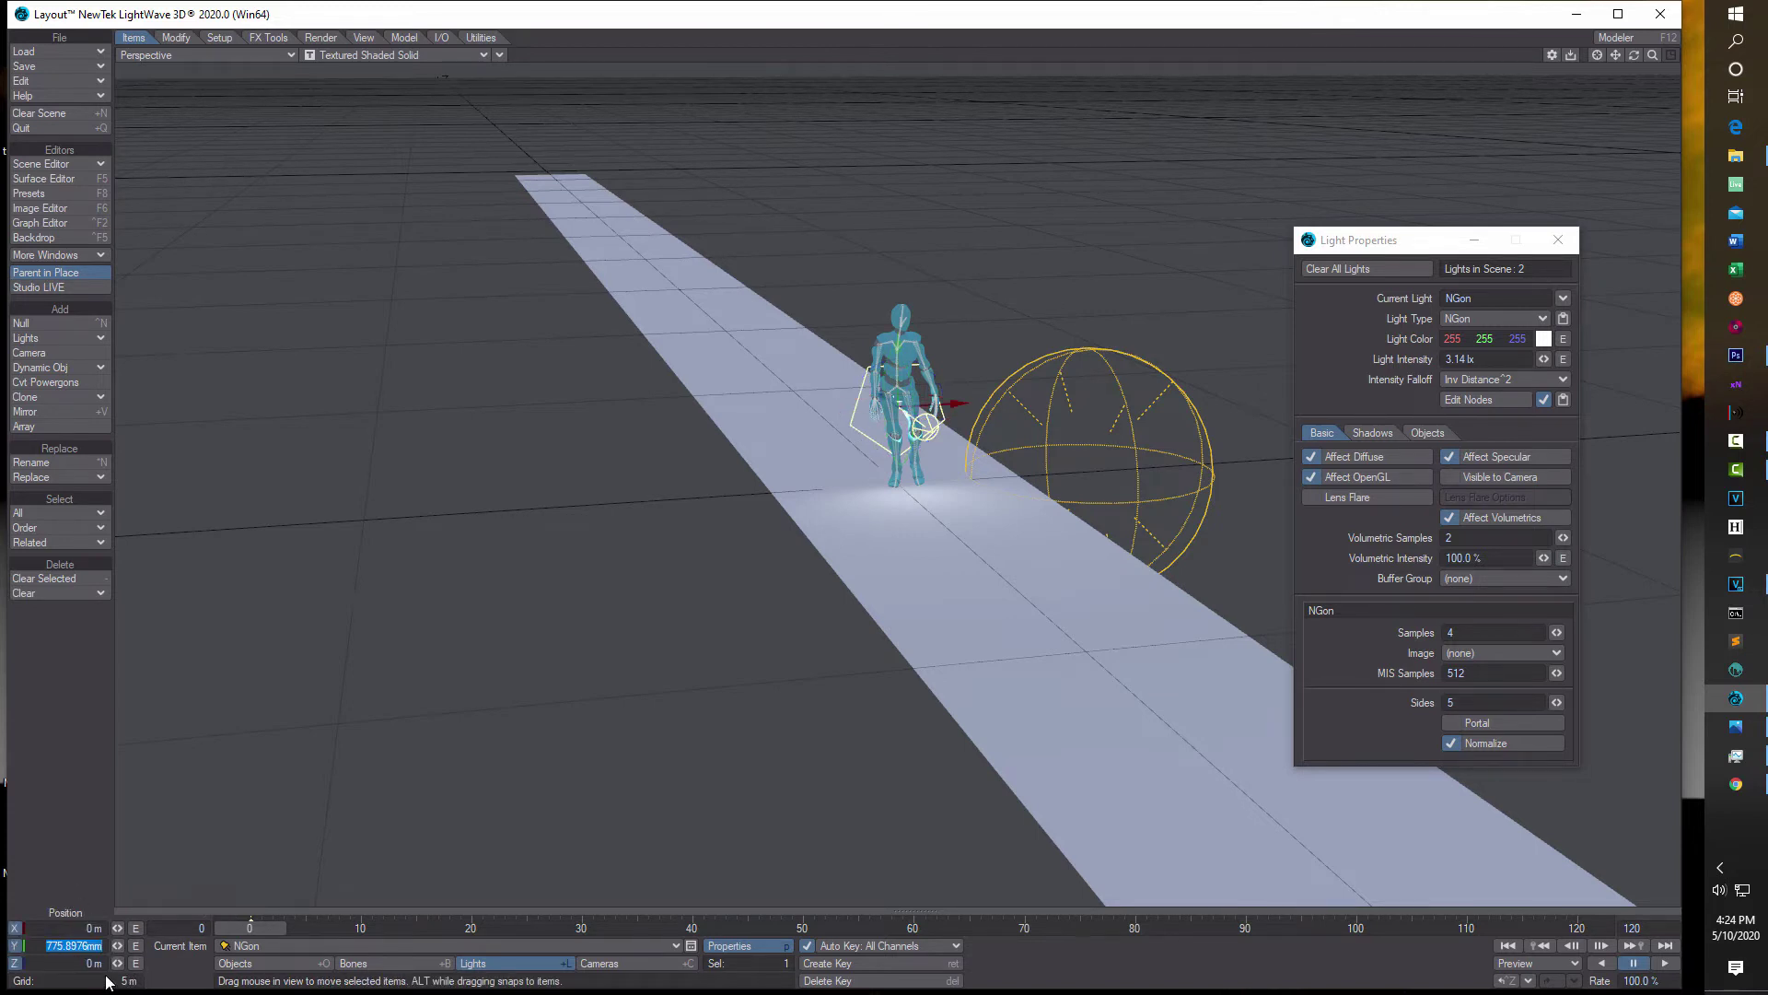
{"action": "mouse_move", "coordinate": [118, 967]}
{"action": "left_mouse_down"}
{"action": "mouse_move", "coordinate": [175, 967]}
{"action": "mouse_move", "coordinate": [136, 967]}
{"action": "left_mouse_up"}
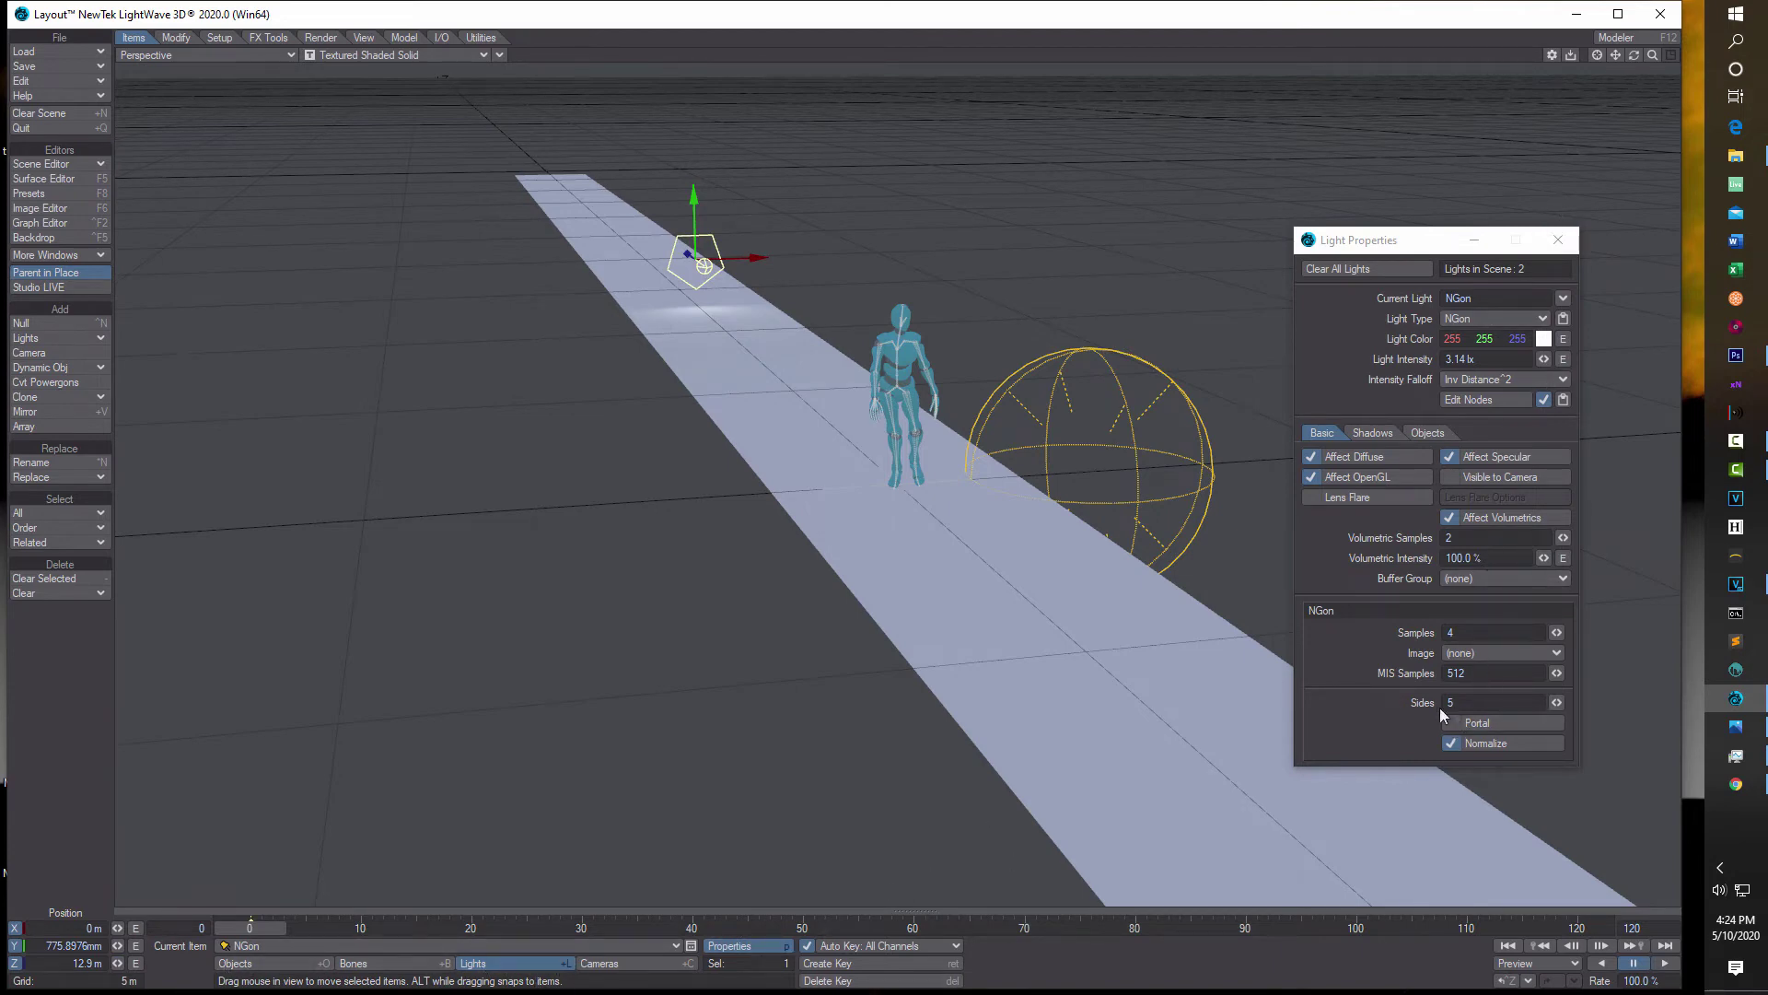
- Set the NGon light to 2 sides
{"action": "left_click", "coordinate": [1477, 703]}
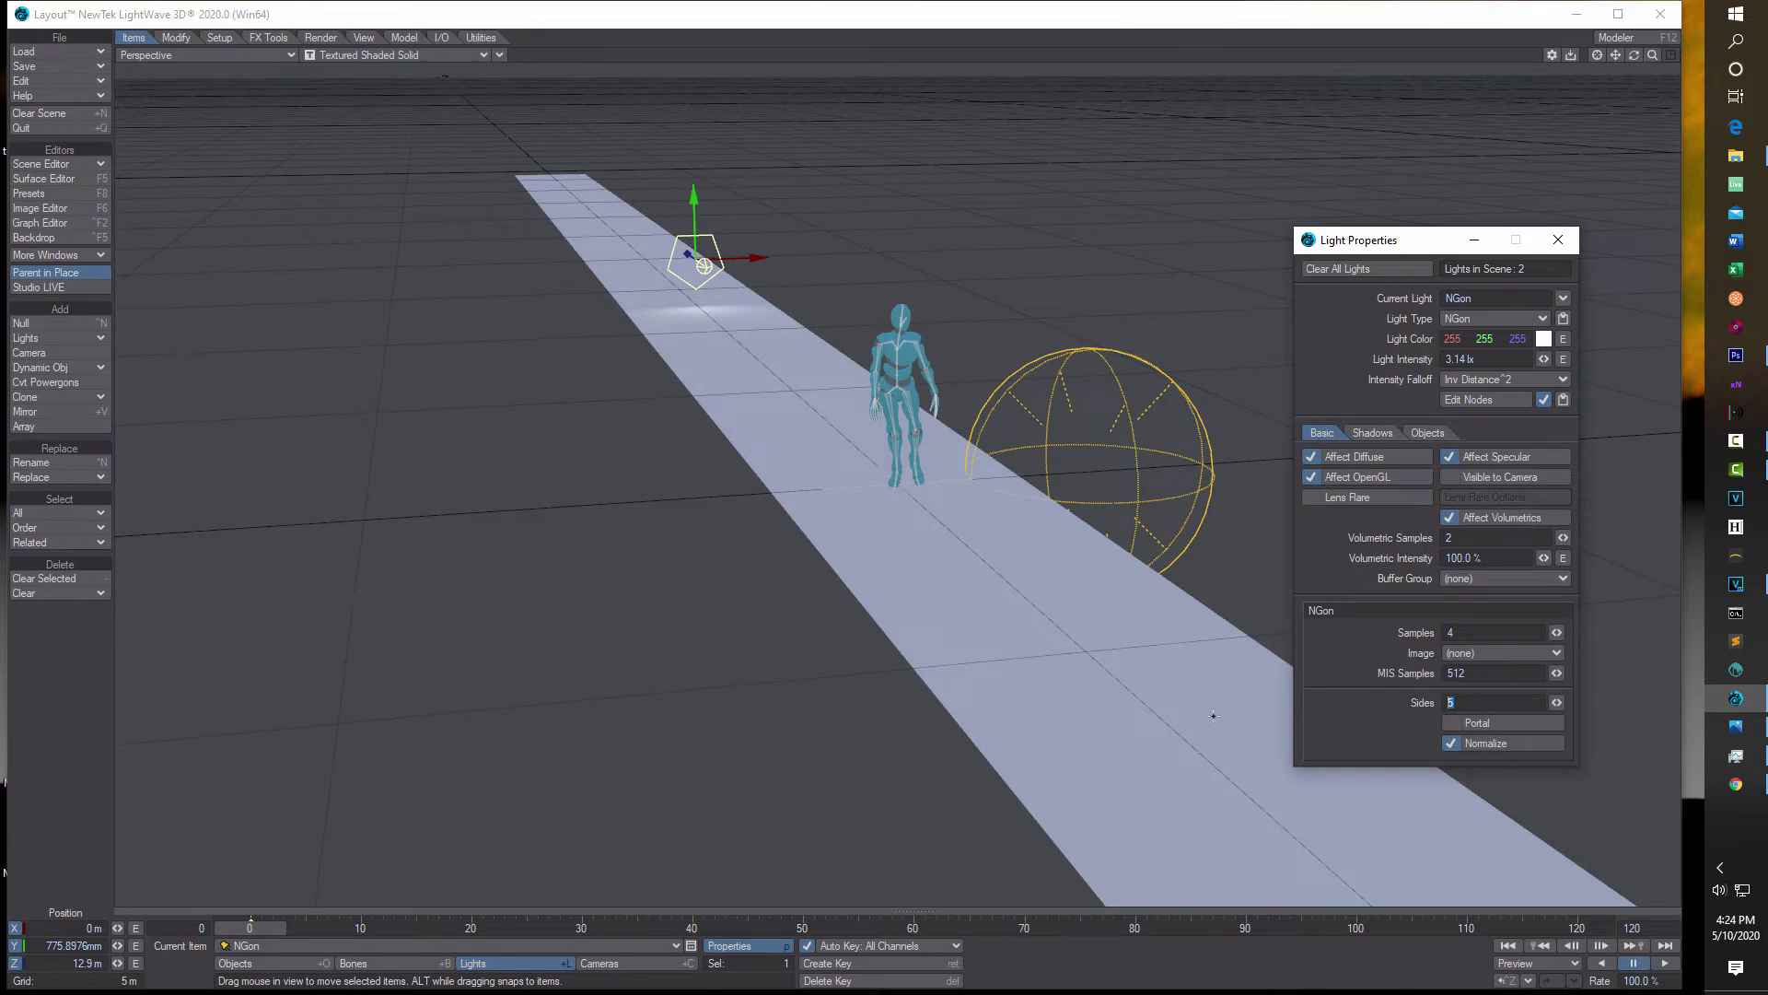
{"action": "type", "text": "2"}
{"action": "key", "text": "Return"}
- Stretch the NGon light to 0.2 on X, Y and Z
{"action": "key", "text": "shift+h"}
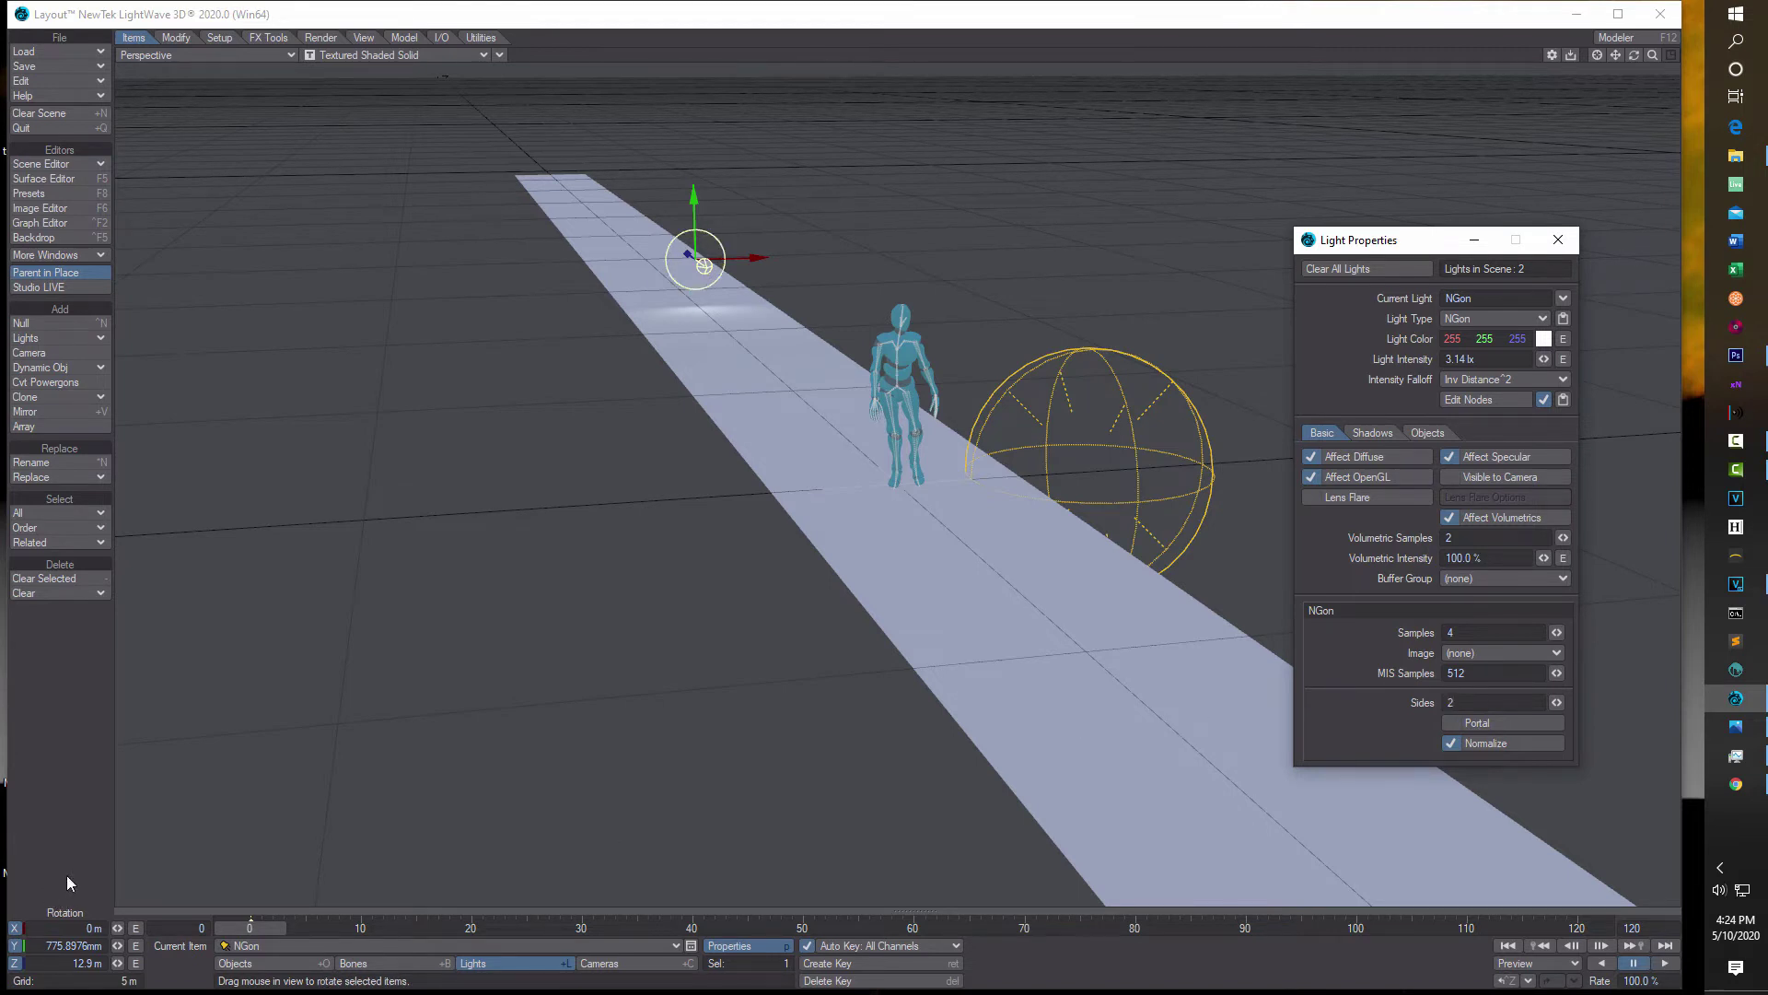
{"action": "key", "text": "h"}
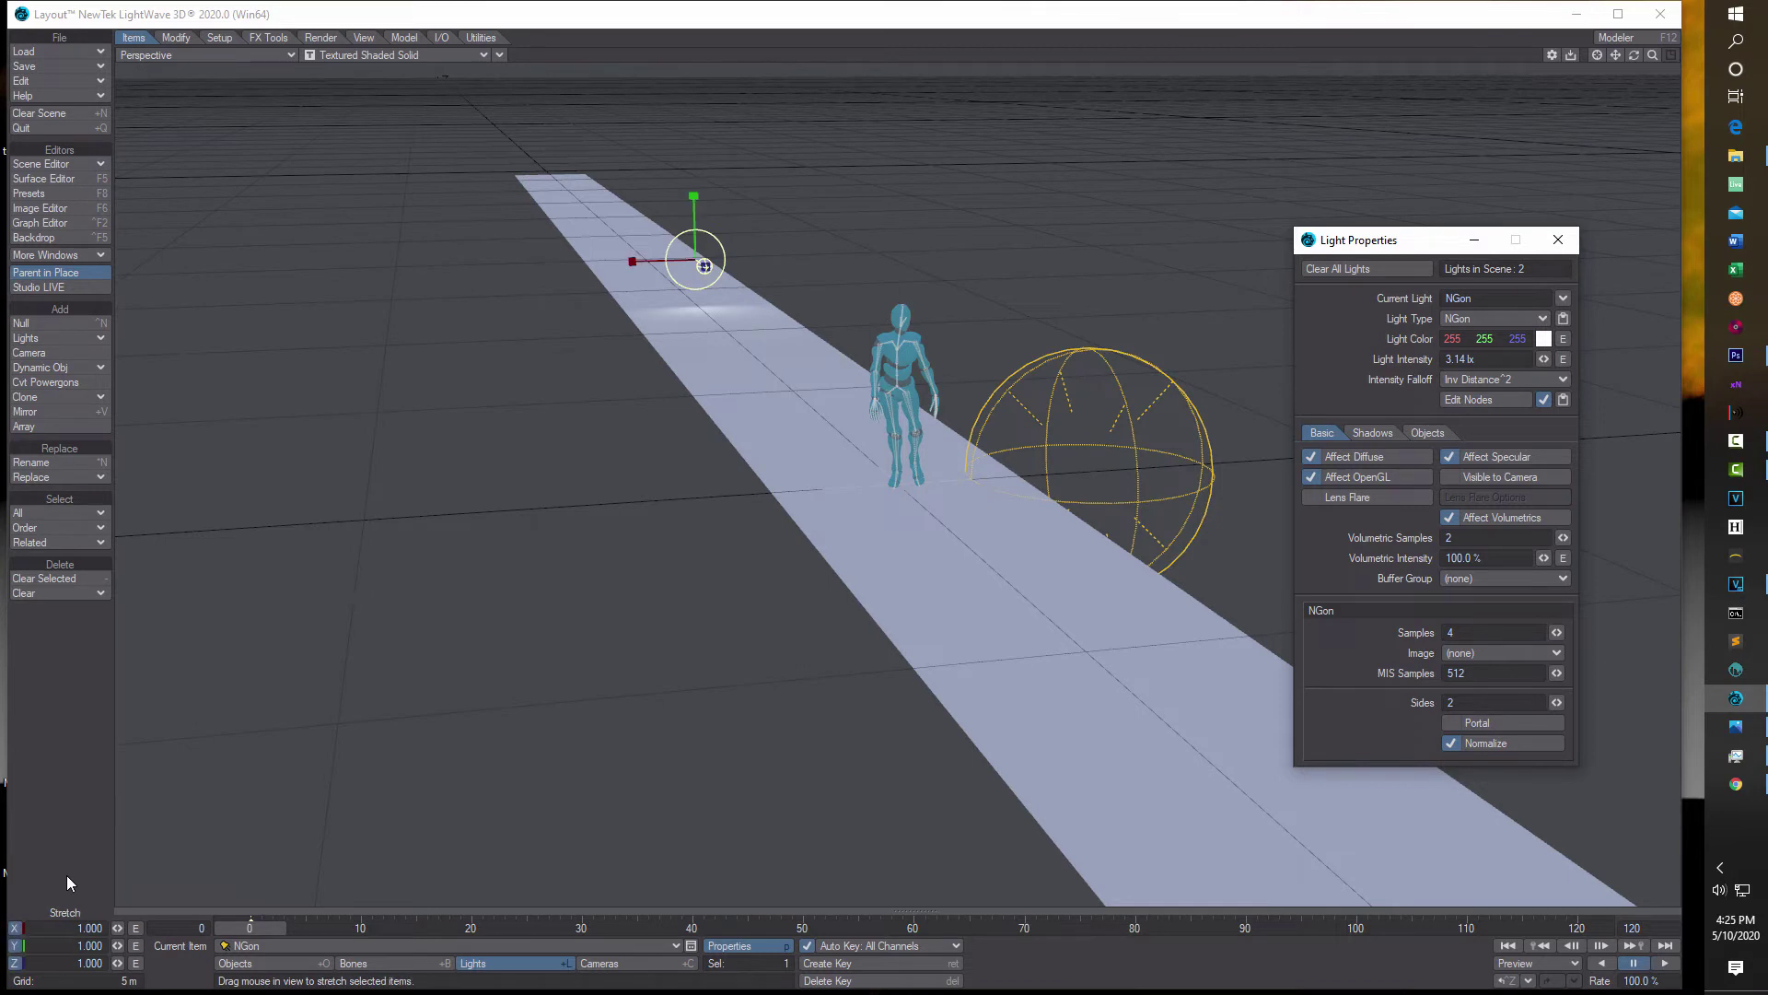
{"action": "key", "text": "y"}
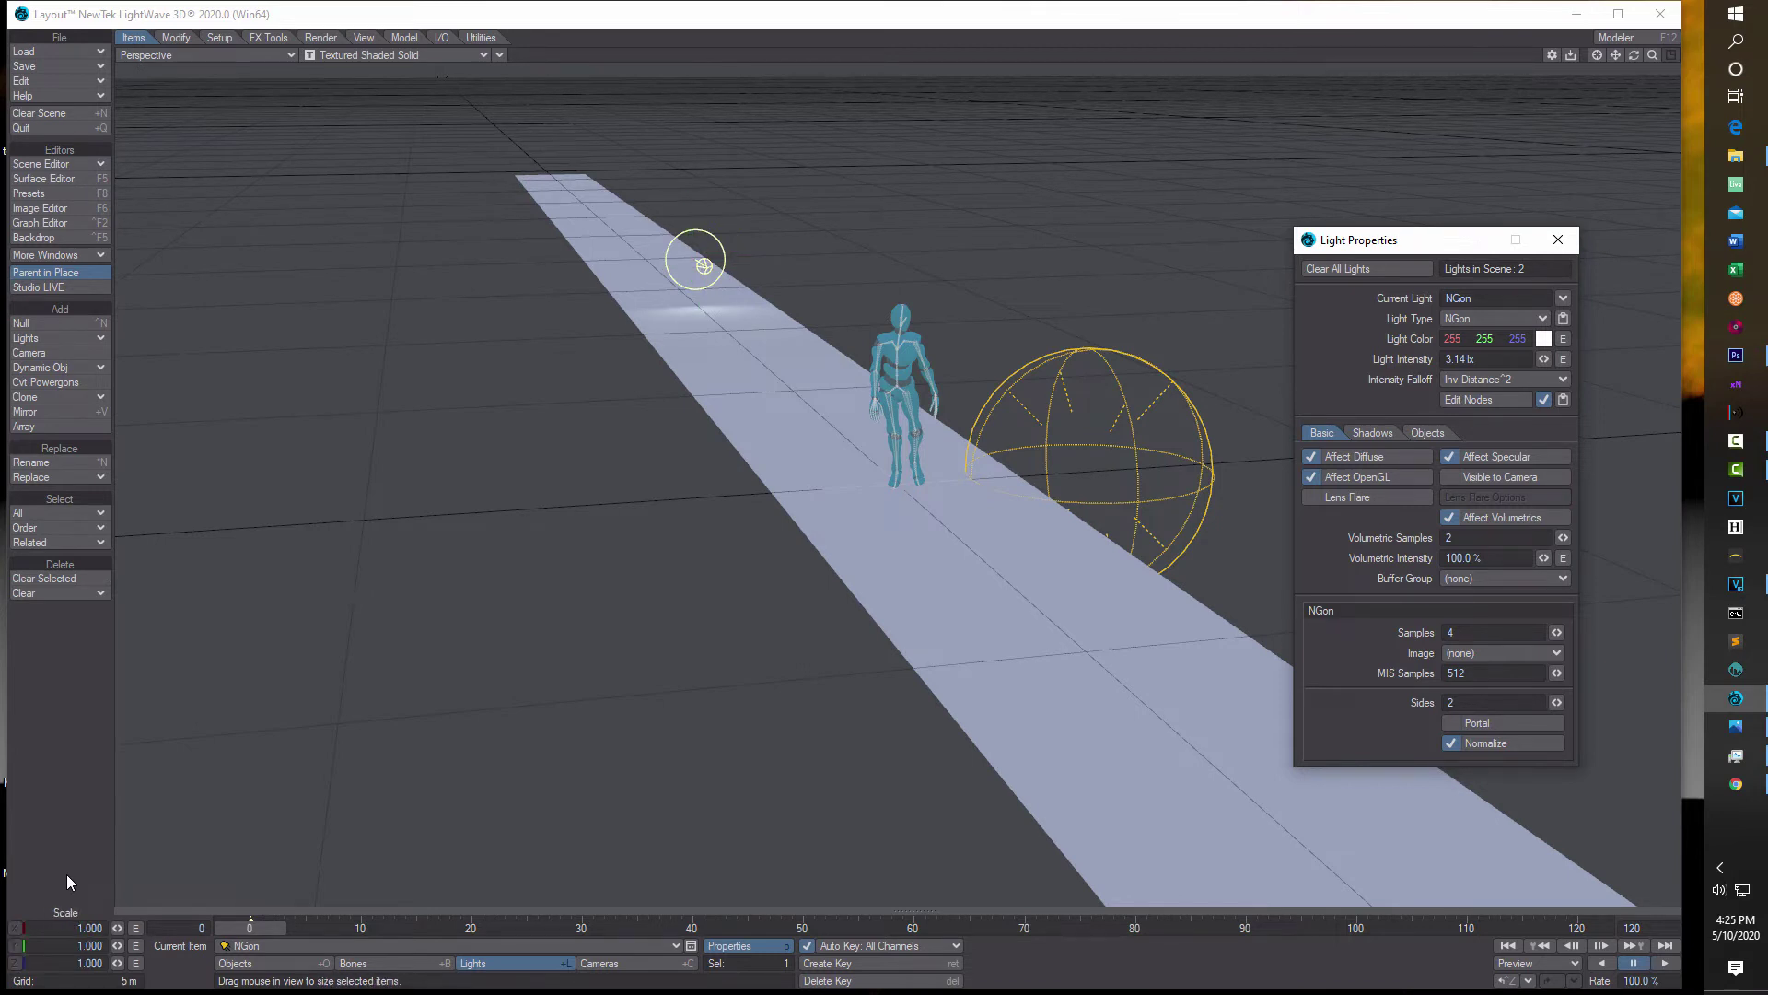
{"action": "key", "text": "shift+h"}
{"action": "key", "text": "h"}
{"action": "left_click", "coordinate": [78, 928]}
{"action": "type", "text": "0.2"}
{"action": "key", "text": "Tab"}
{"action": "type", "text": "0.2"}
{"action": "key", "text": "Tab"}
{"action": "type", "text": "."}
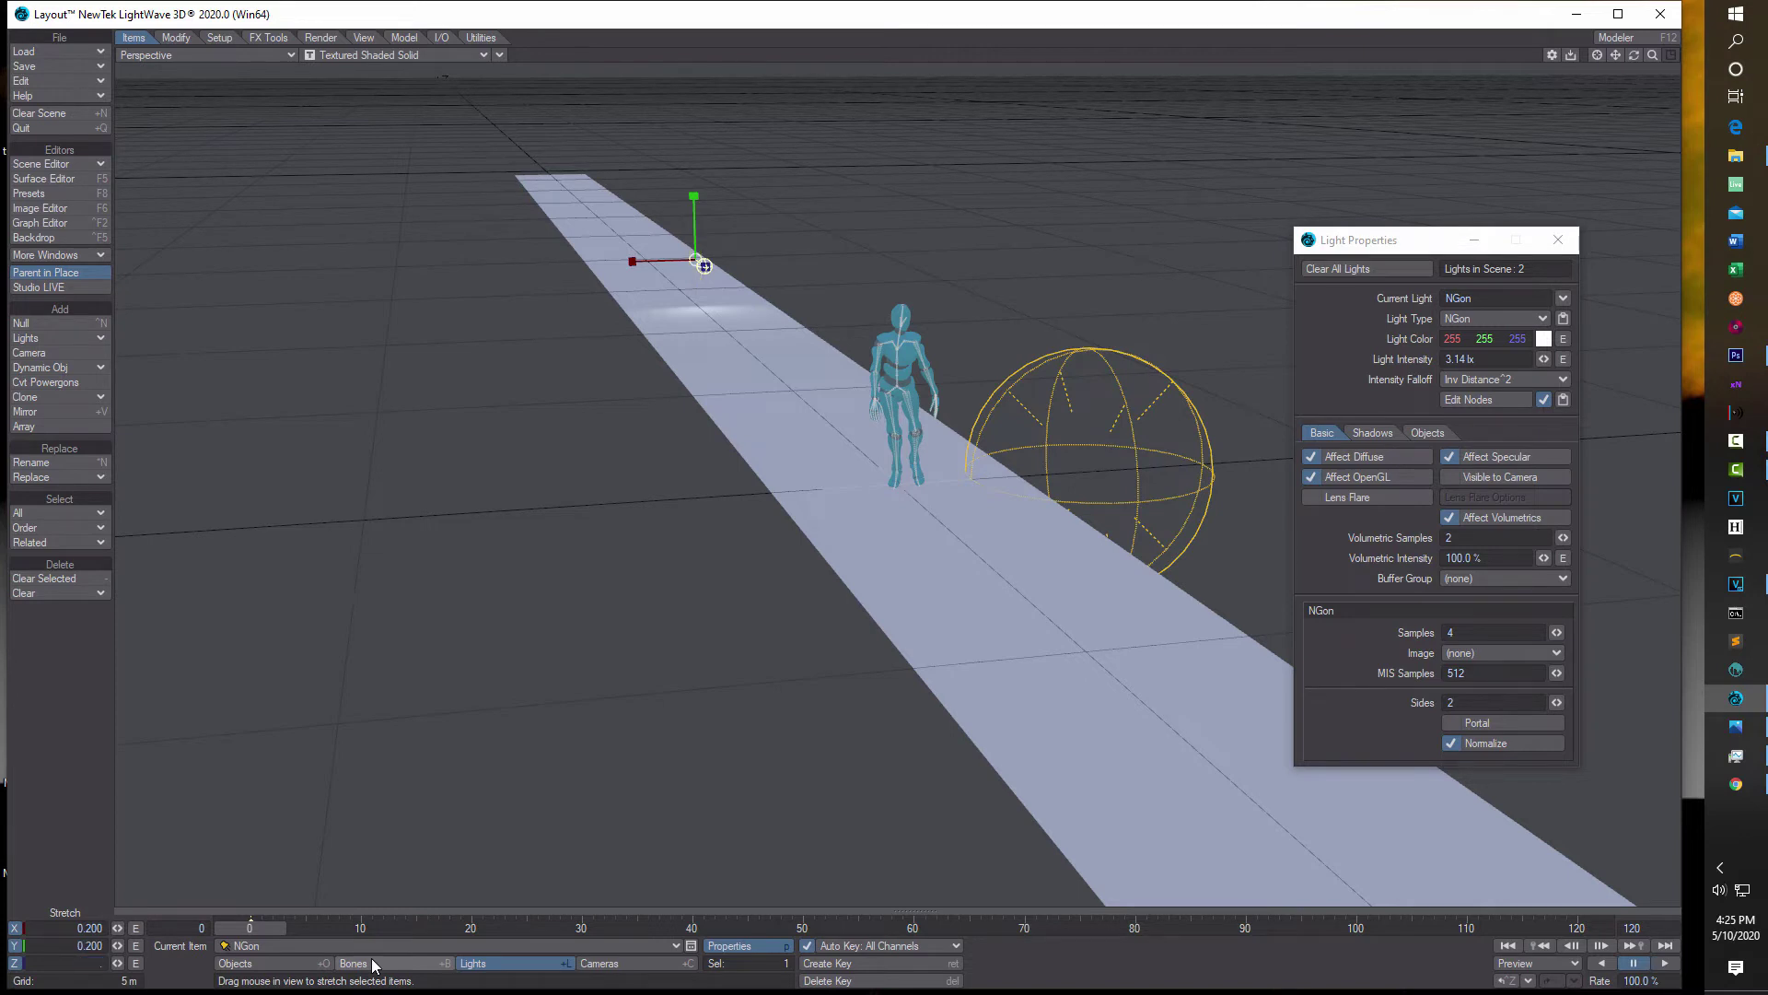
{"action": "type", "text": "200"}
{"action": "key", "text": "Return"}
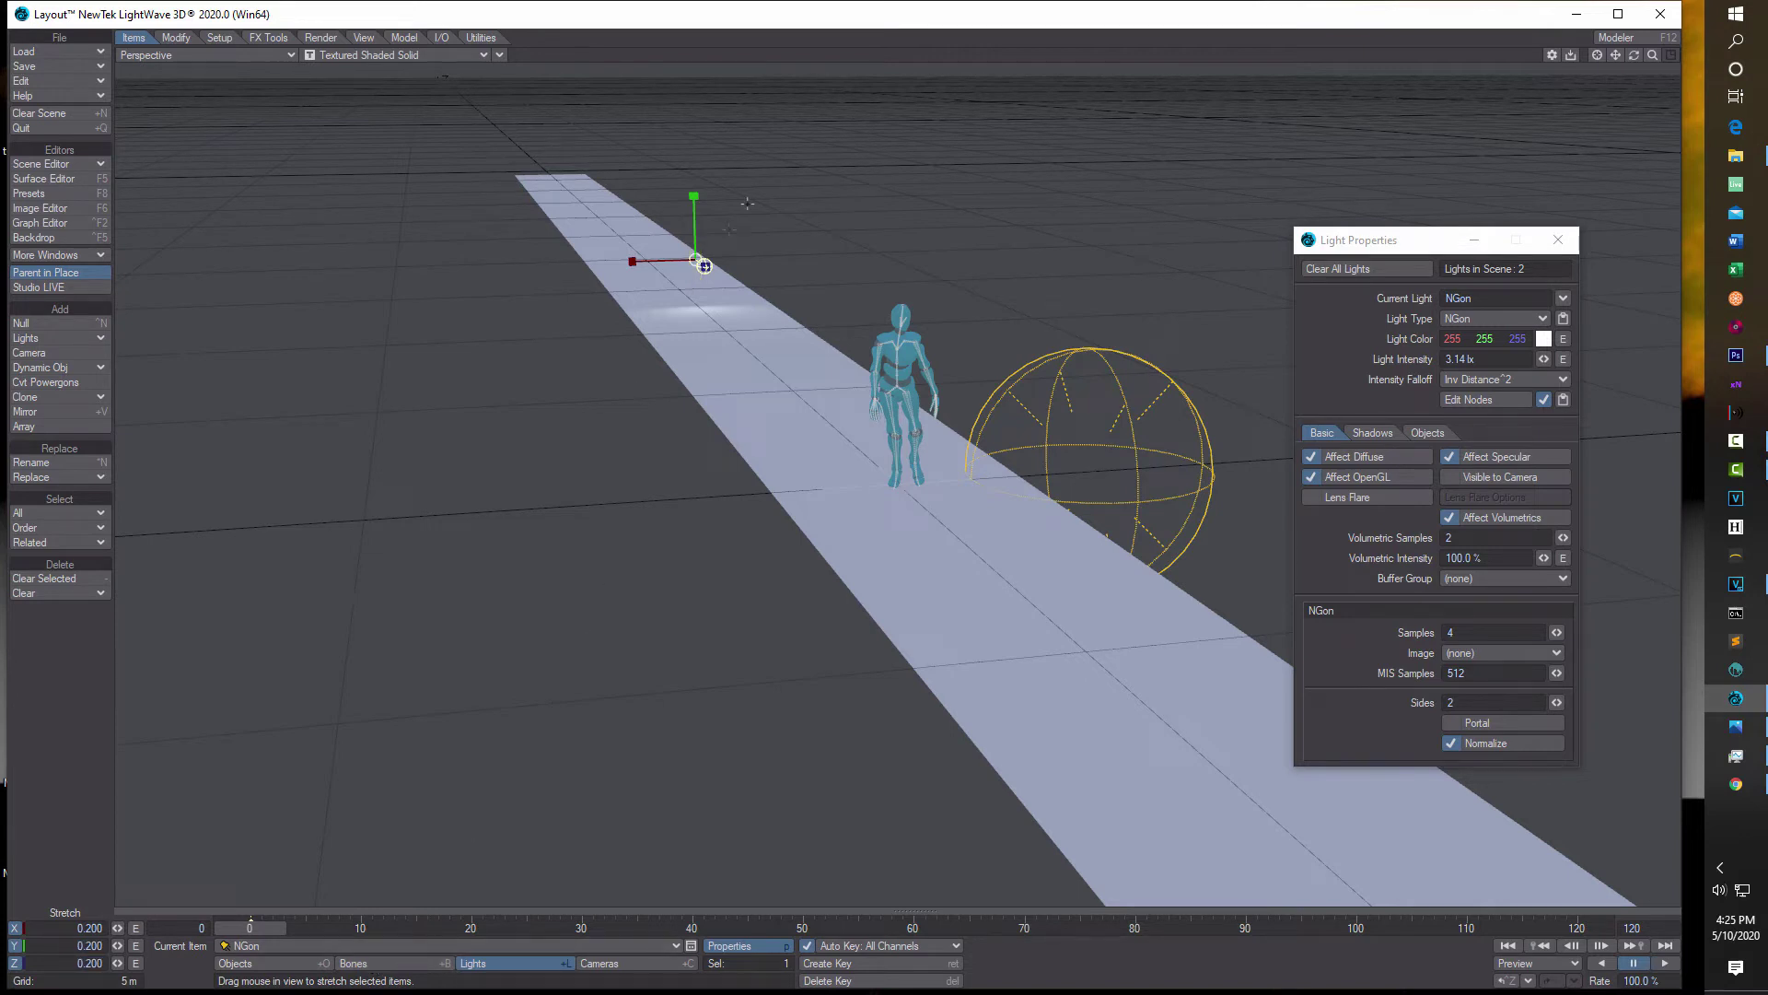
- Move the light to the walkway's far end (29.43 m) and set 8 volumetric samples
{"action": "key", "text": "t"}
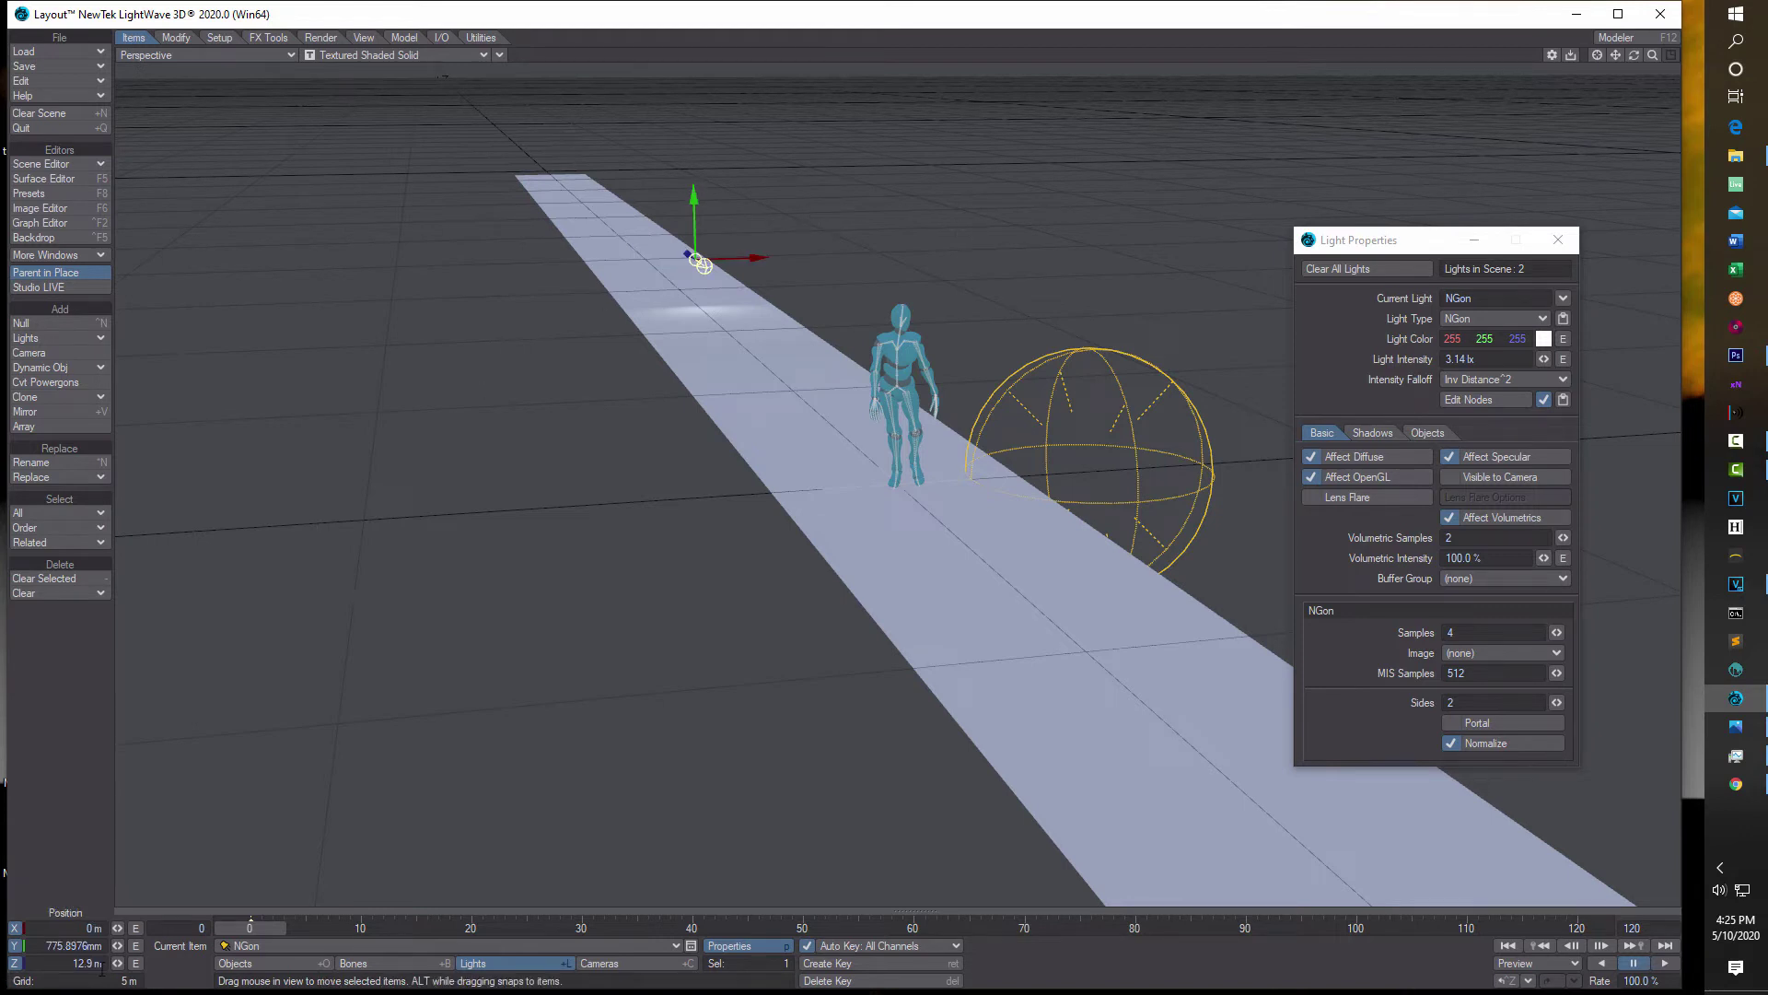
{"action": "left_click_drag", "start_coordinate": [117, 969], "coordinate": [152, 968]}
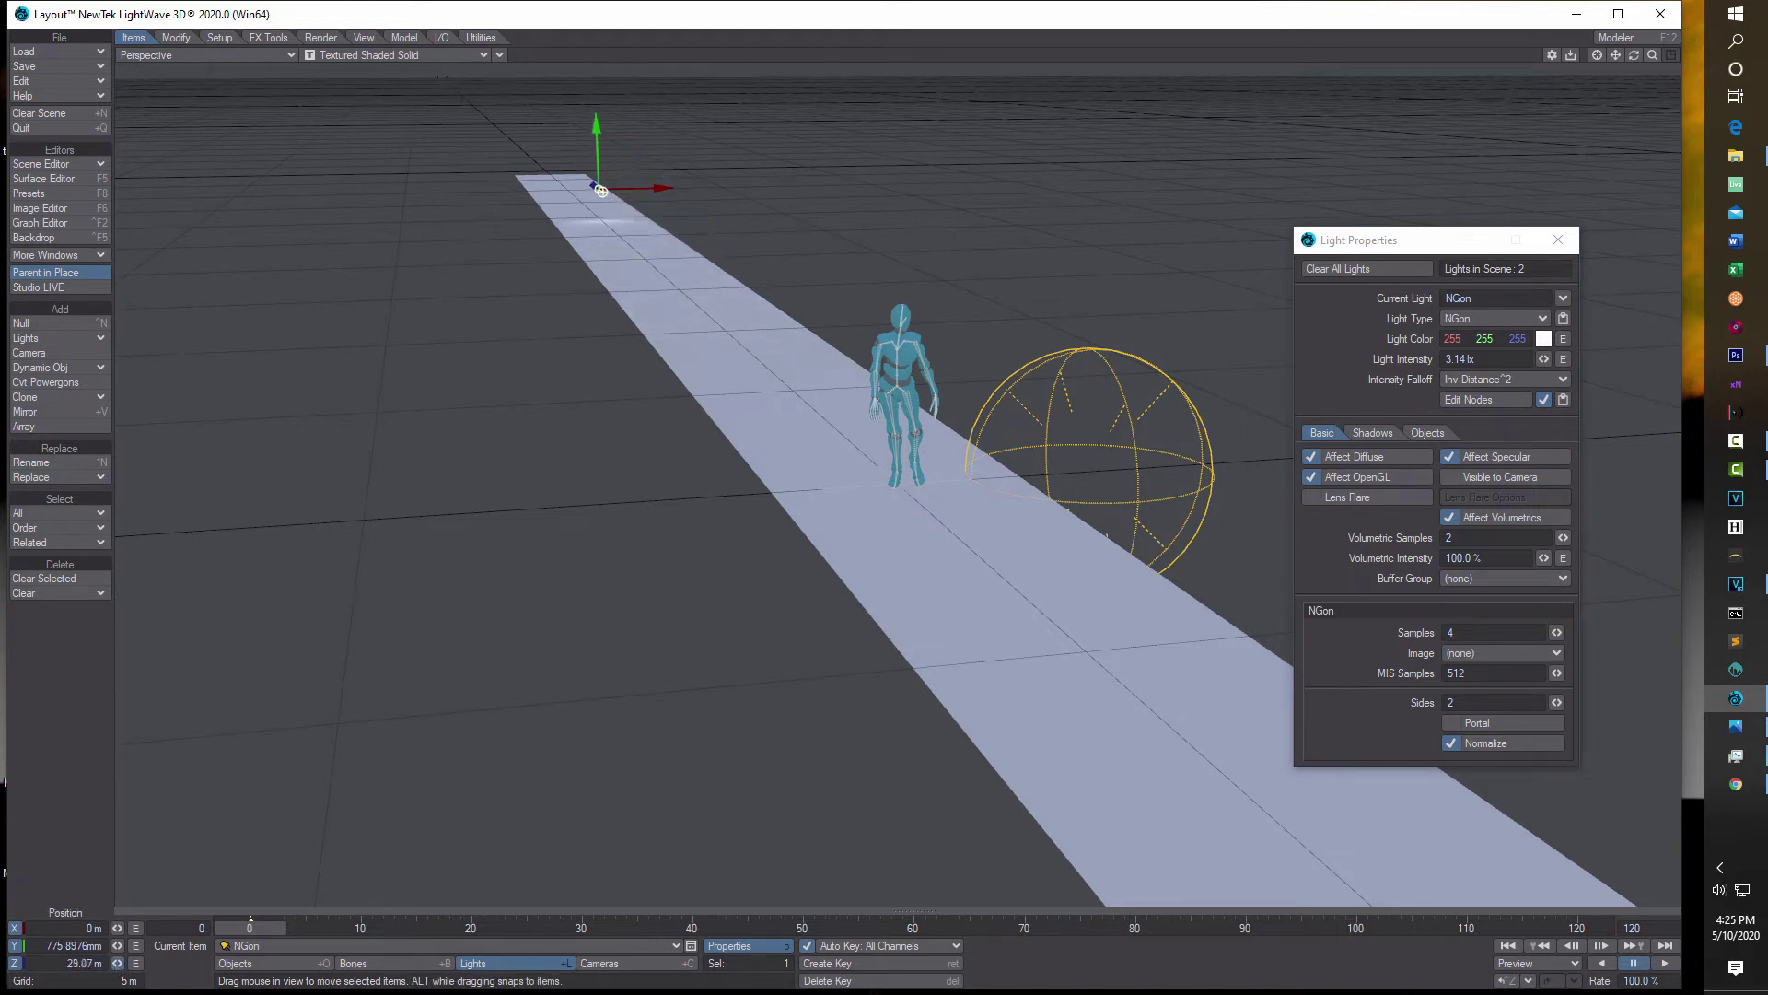
{"action": "left_click", "coordinate": [1467, 538]}
{"action": "type", "text": "8"}
{"action": "key", "text": "Tab"}
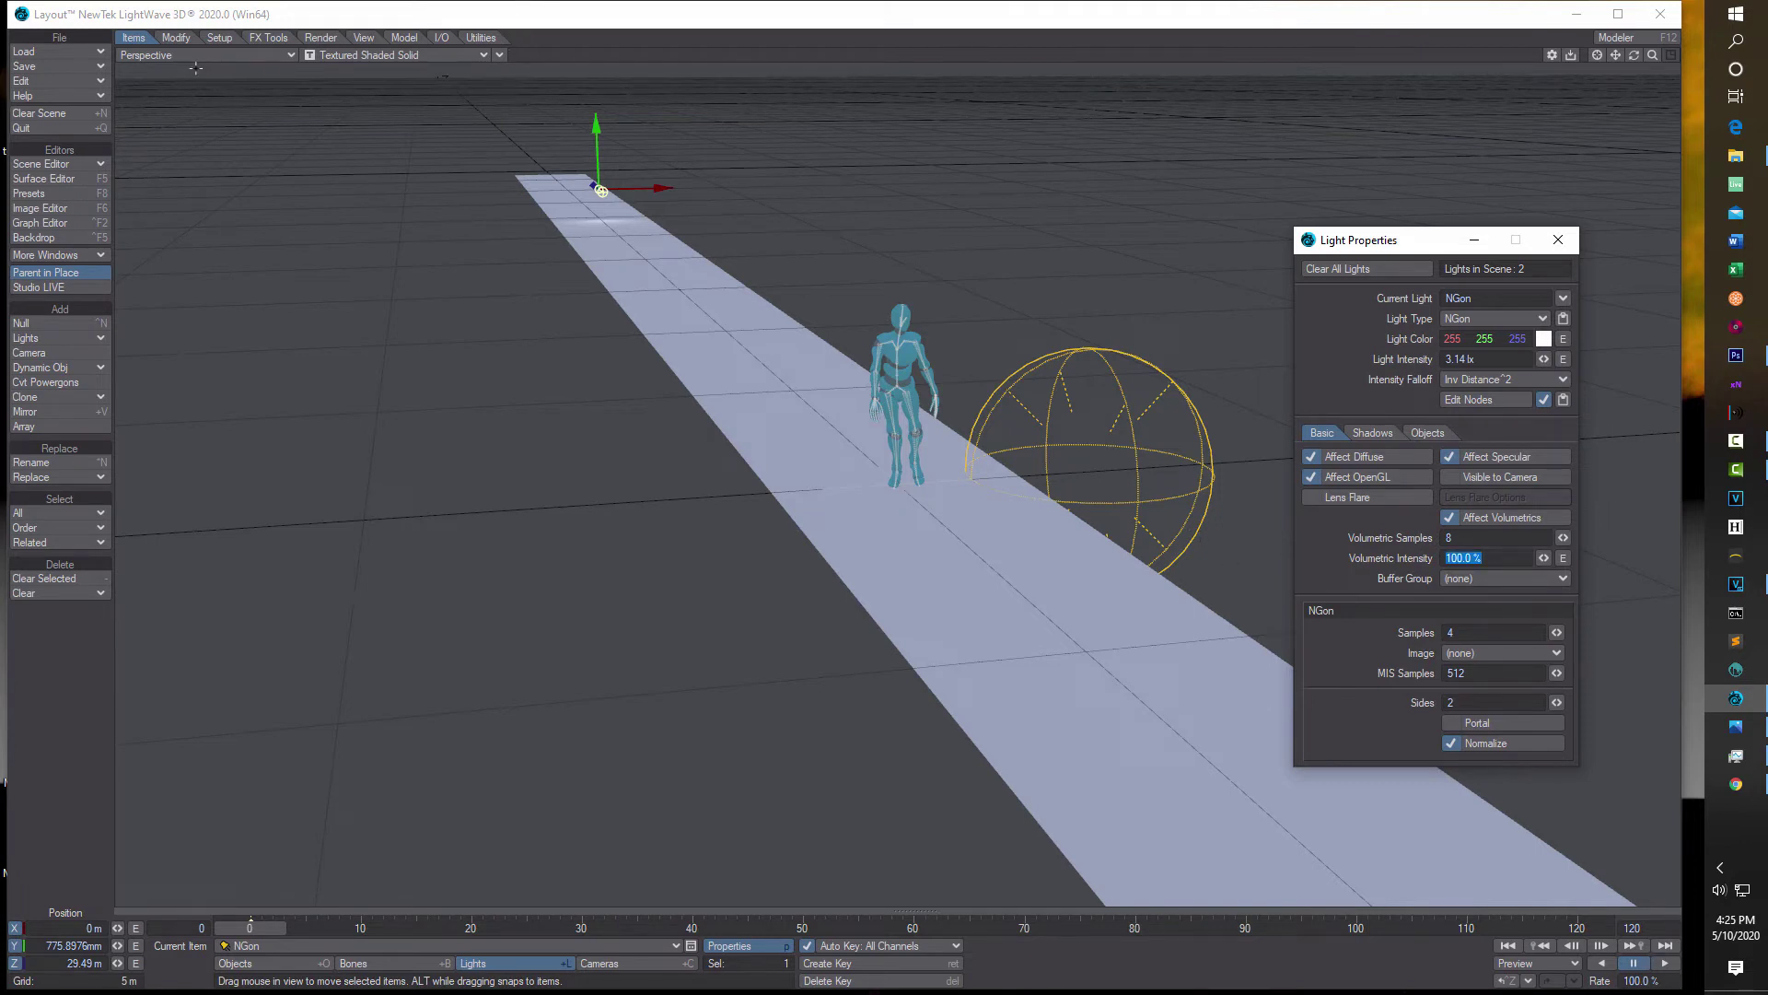
{"action": "left_click", "coordinate": [502, 56]}
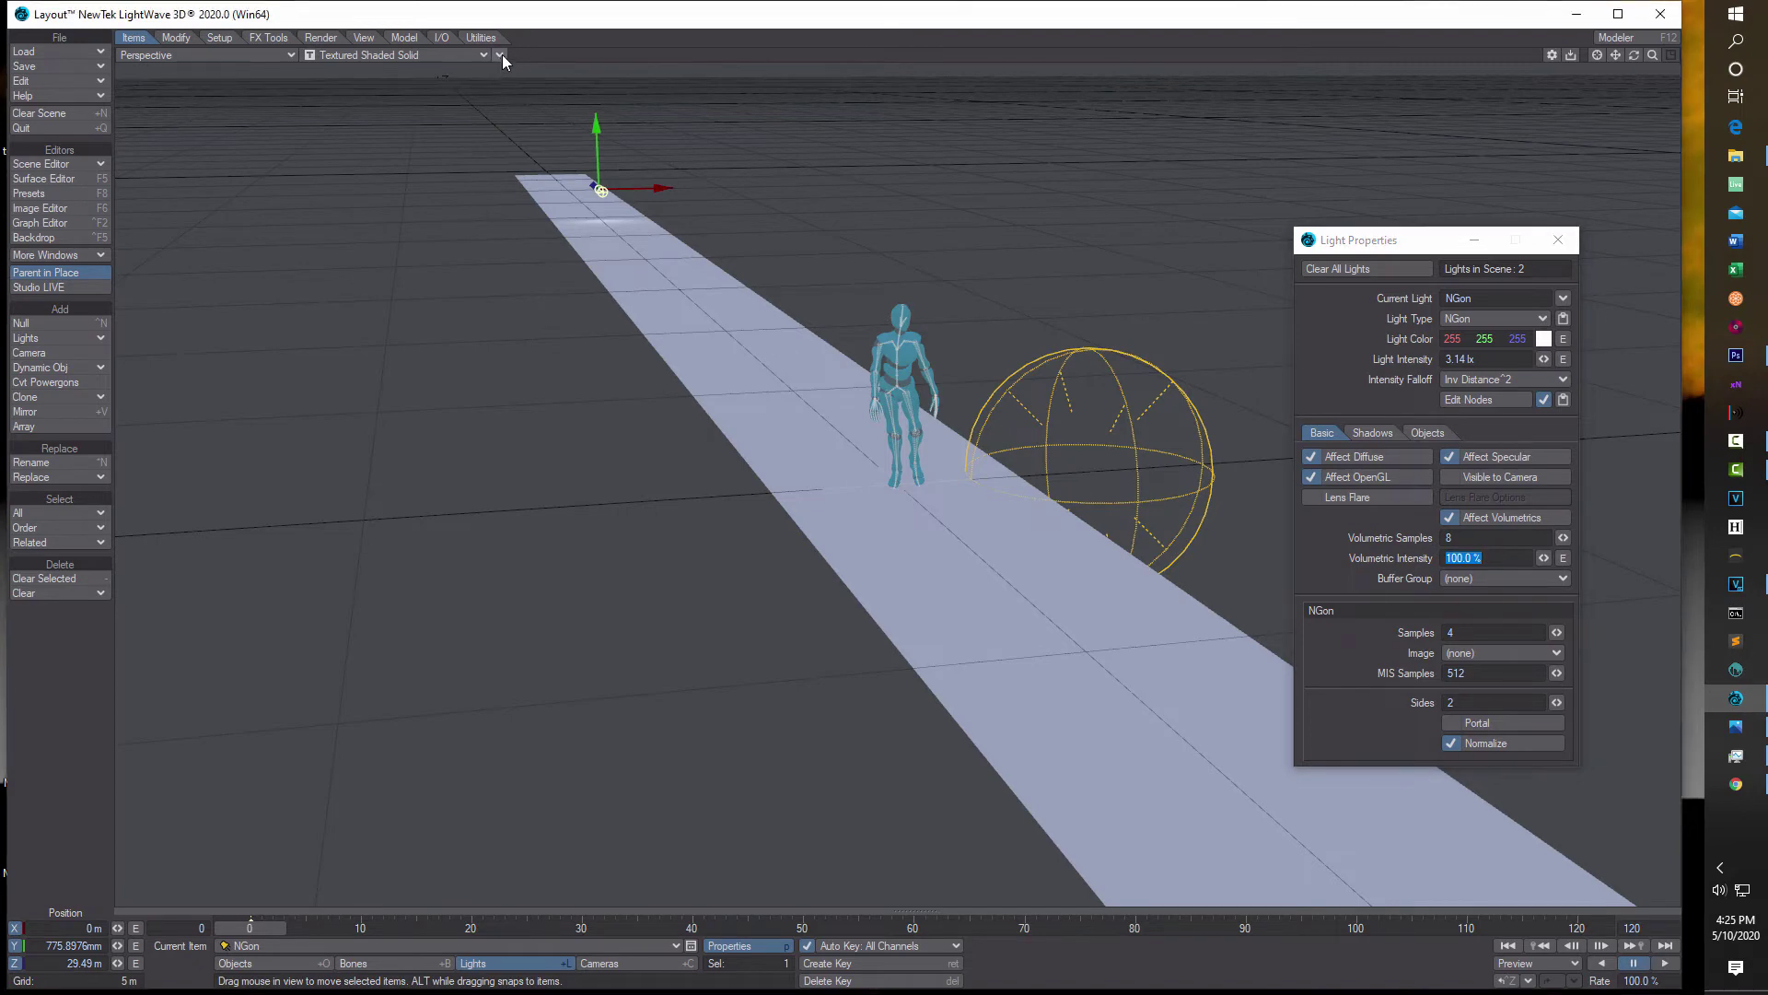
- Match the selected camera to the viewport, view through the current camera, and render in VPR
{"action": "left_click", "coordinate": [502, 56]}
{"action": "mouse_move", "coordinate": [515, 302]}
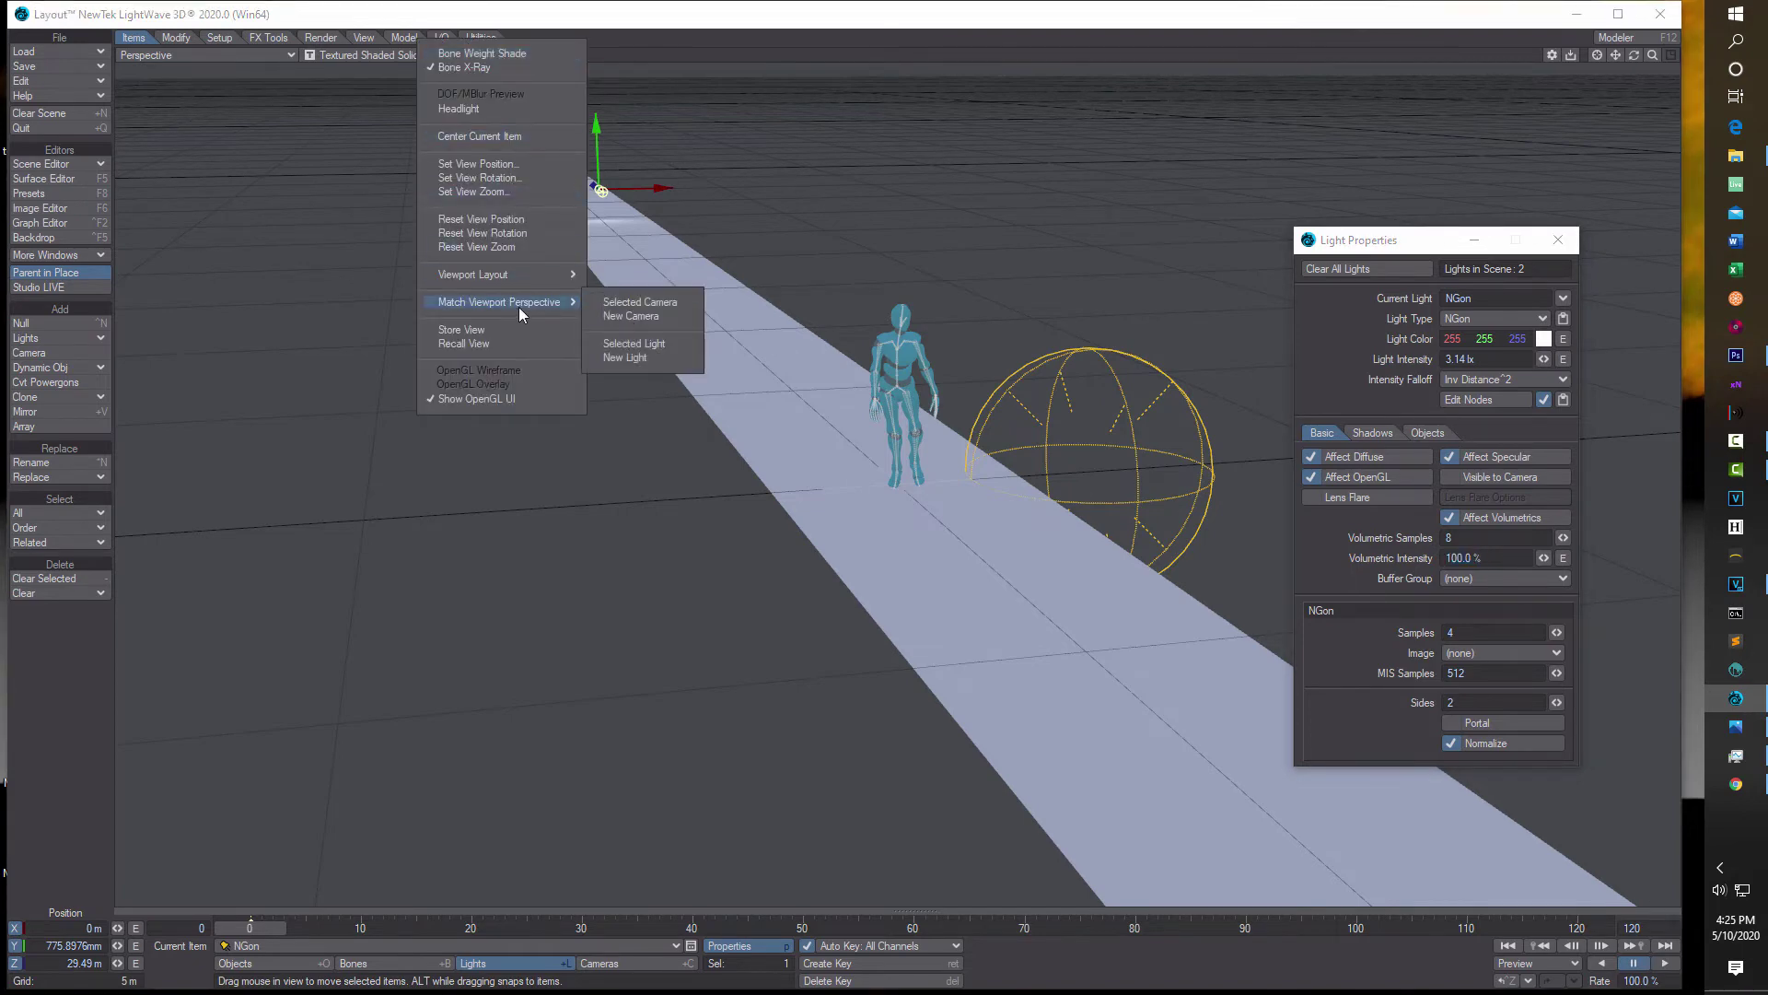
{"action": "left_click", "coordinate": [649, 304]}
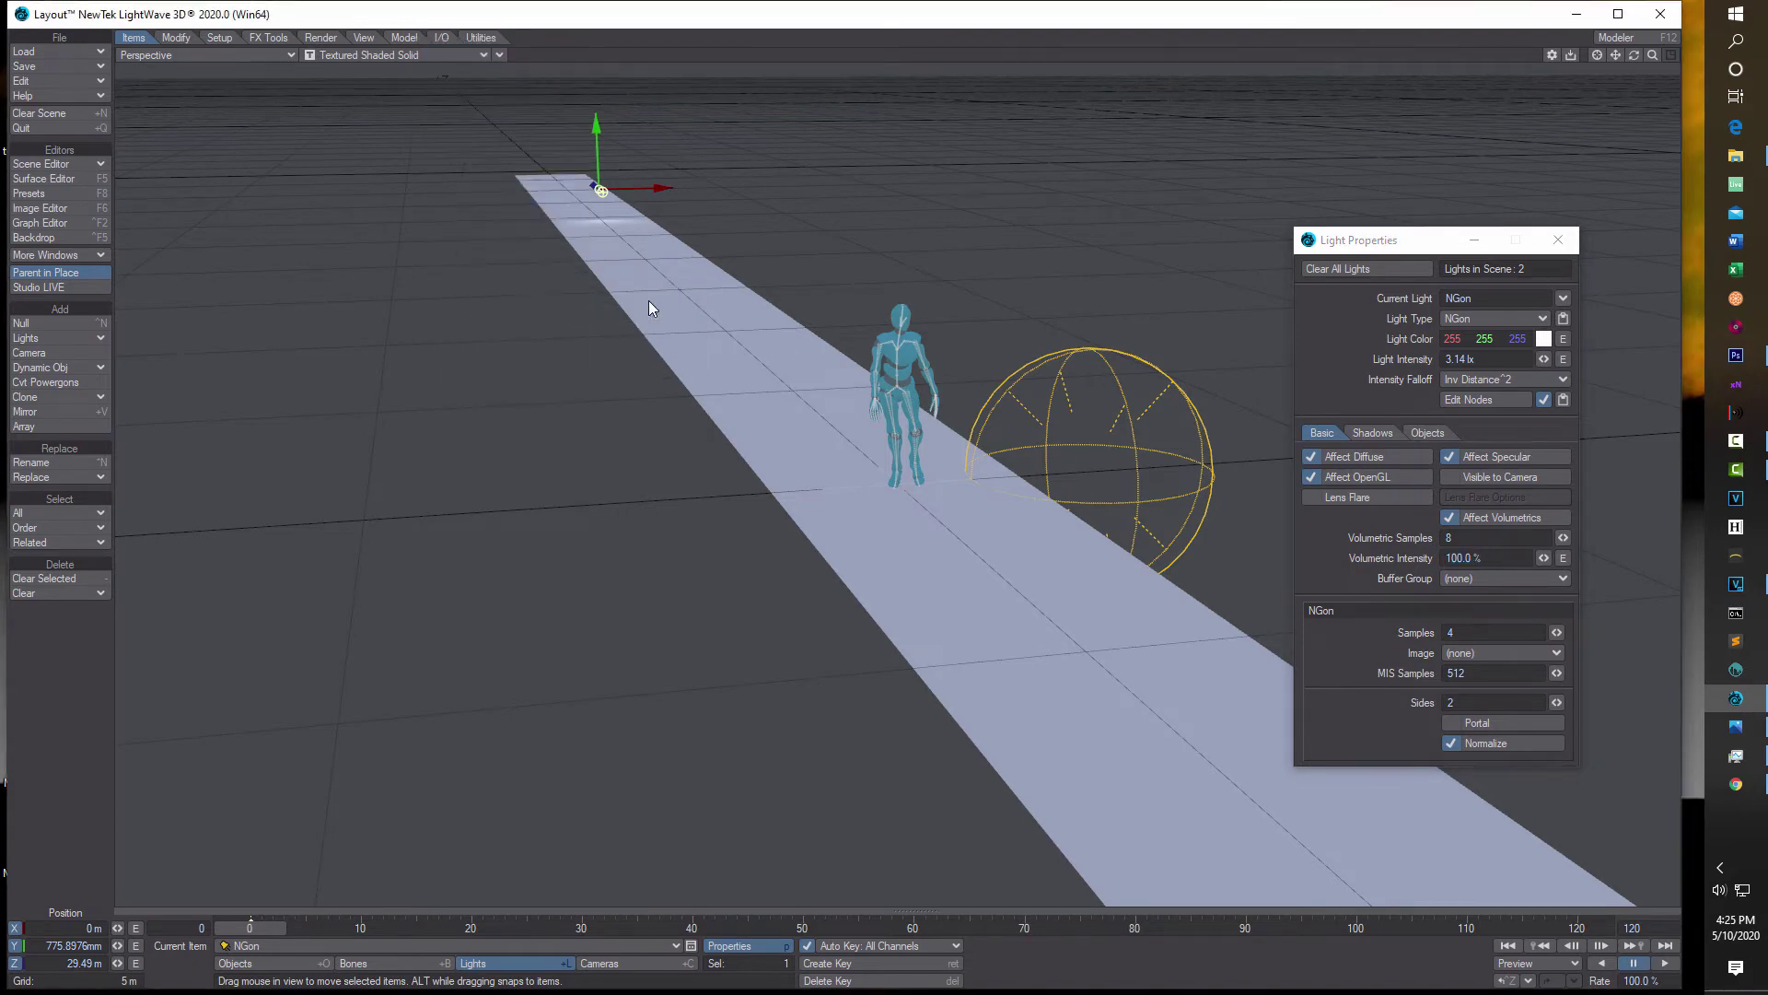
{"action": "left_click", "coordinate": [288, 53]}
{"action": "mouse_move", "coordinate": [276, 151]}
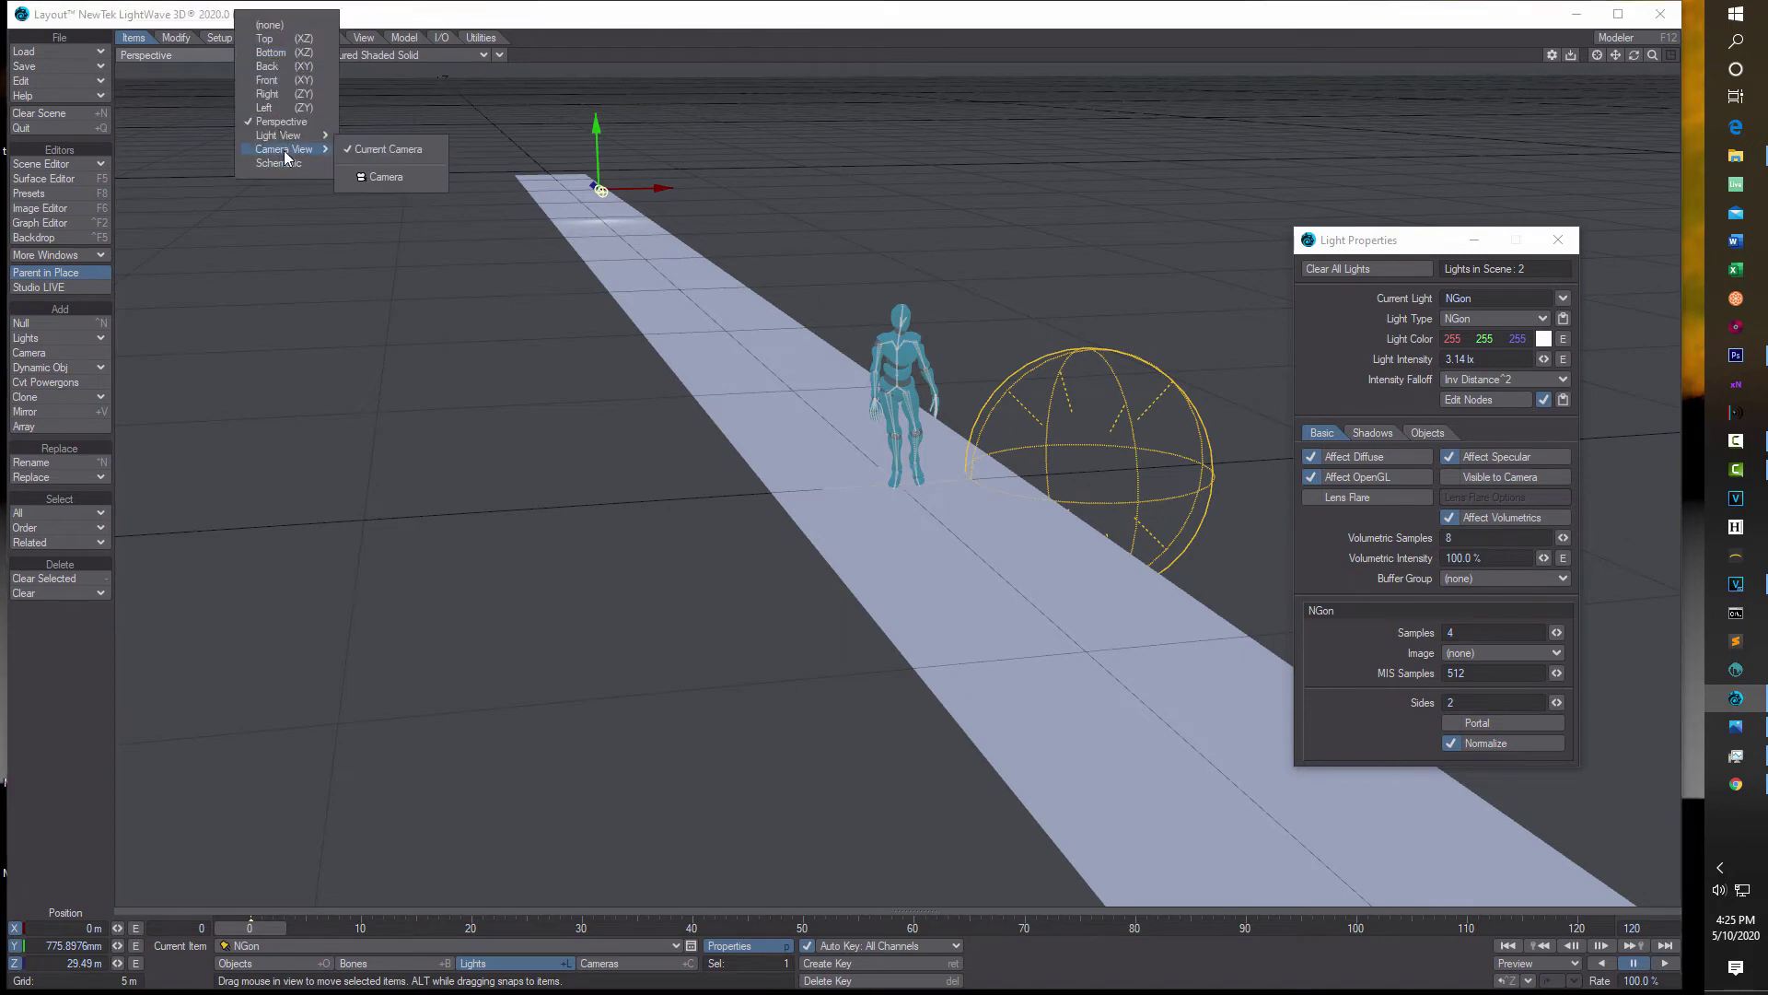
{"action": "left_click", "coordinate": [378, 151]}
{"action": "left_click", "coordinate": [482, 56]}
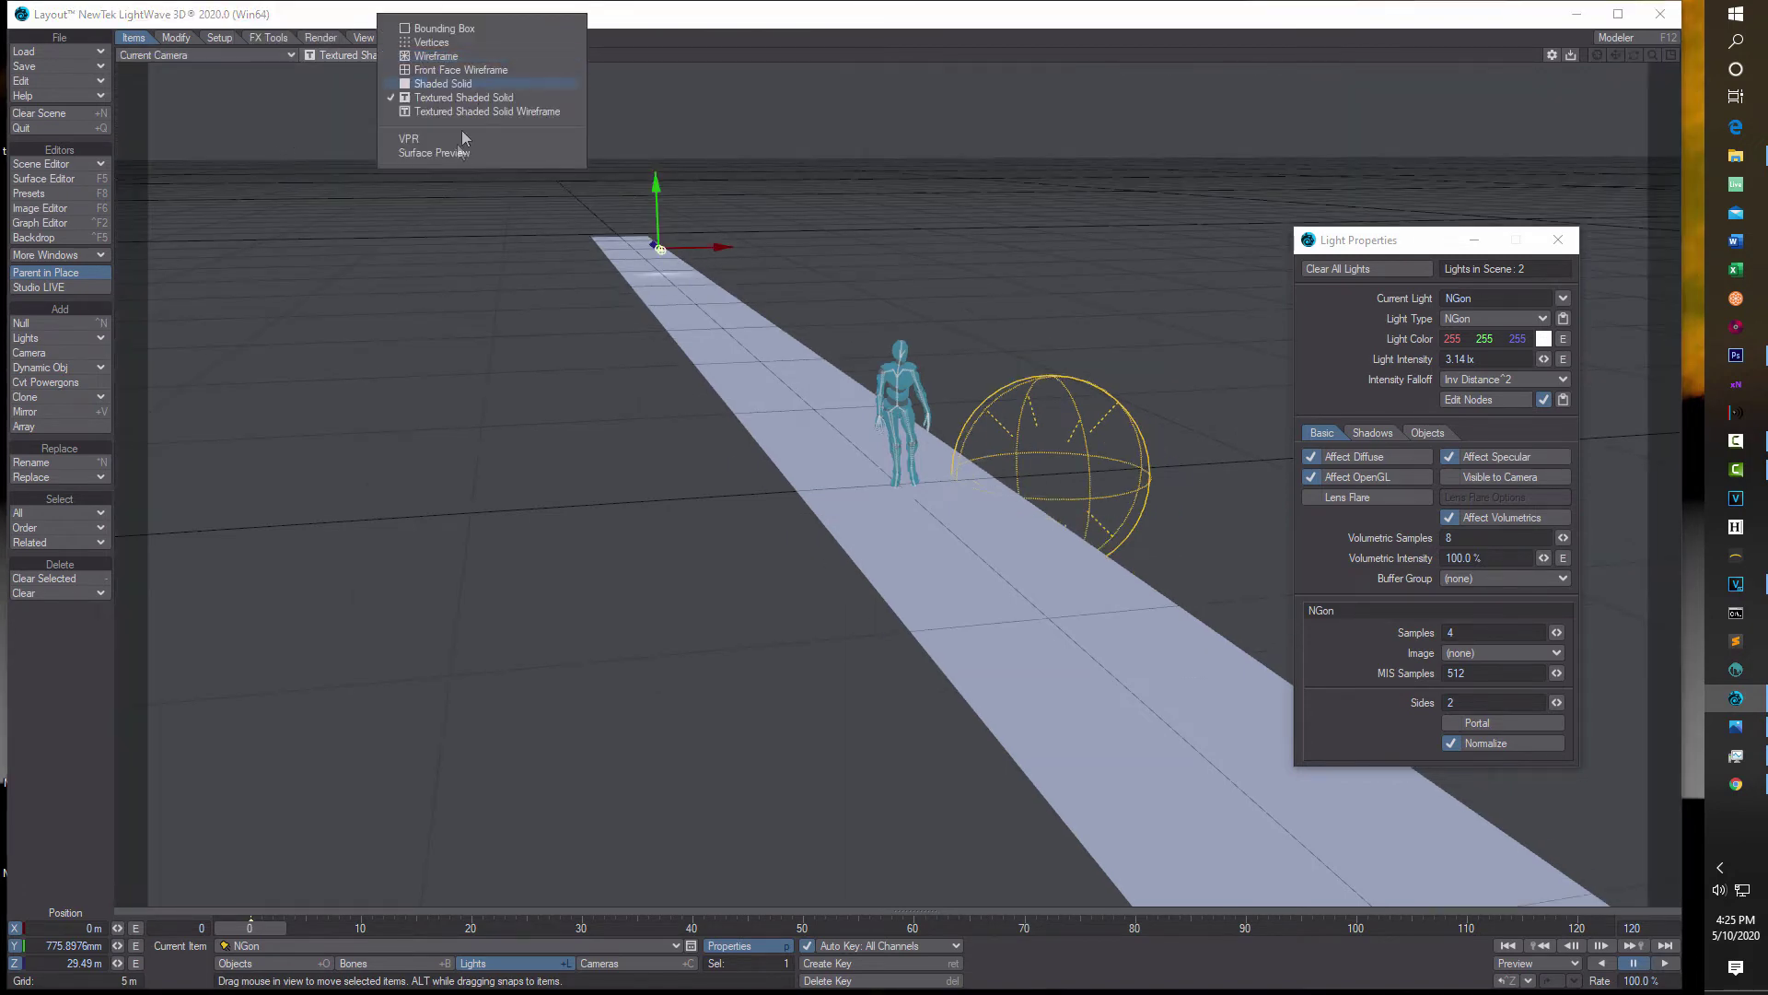
{"action": "left_click", "coordinate": [455, 143]}
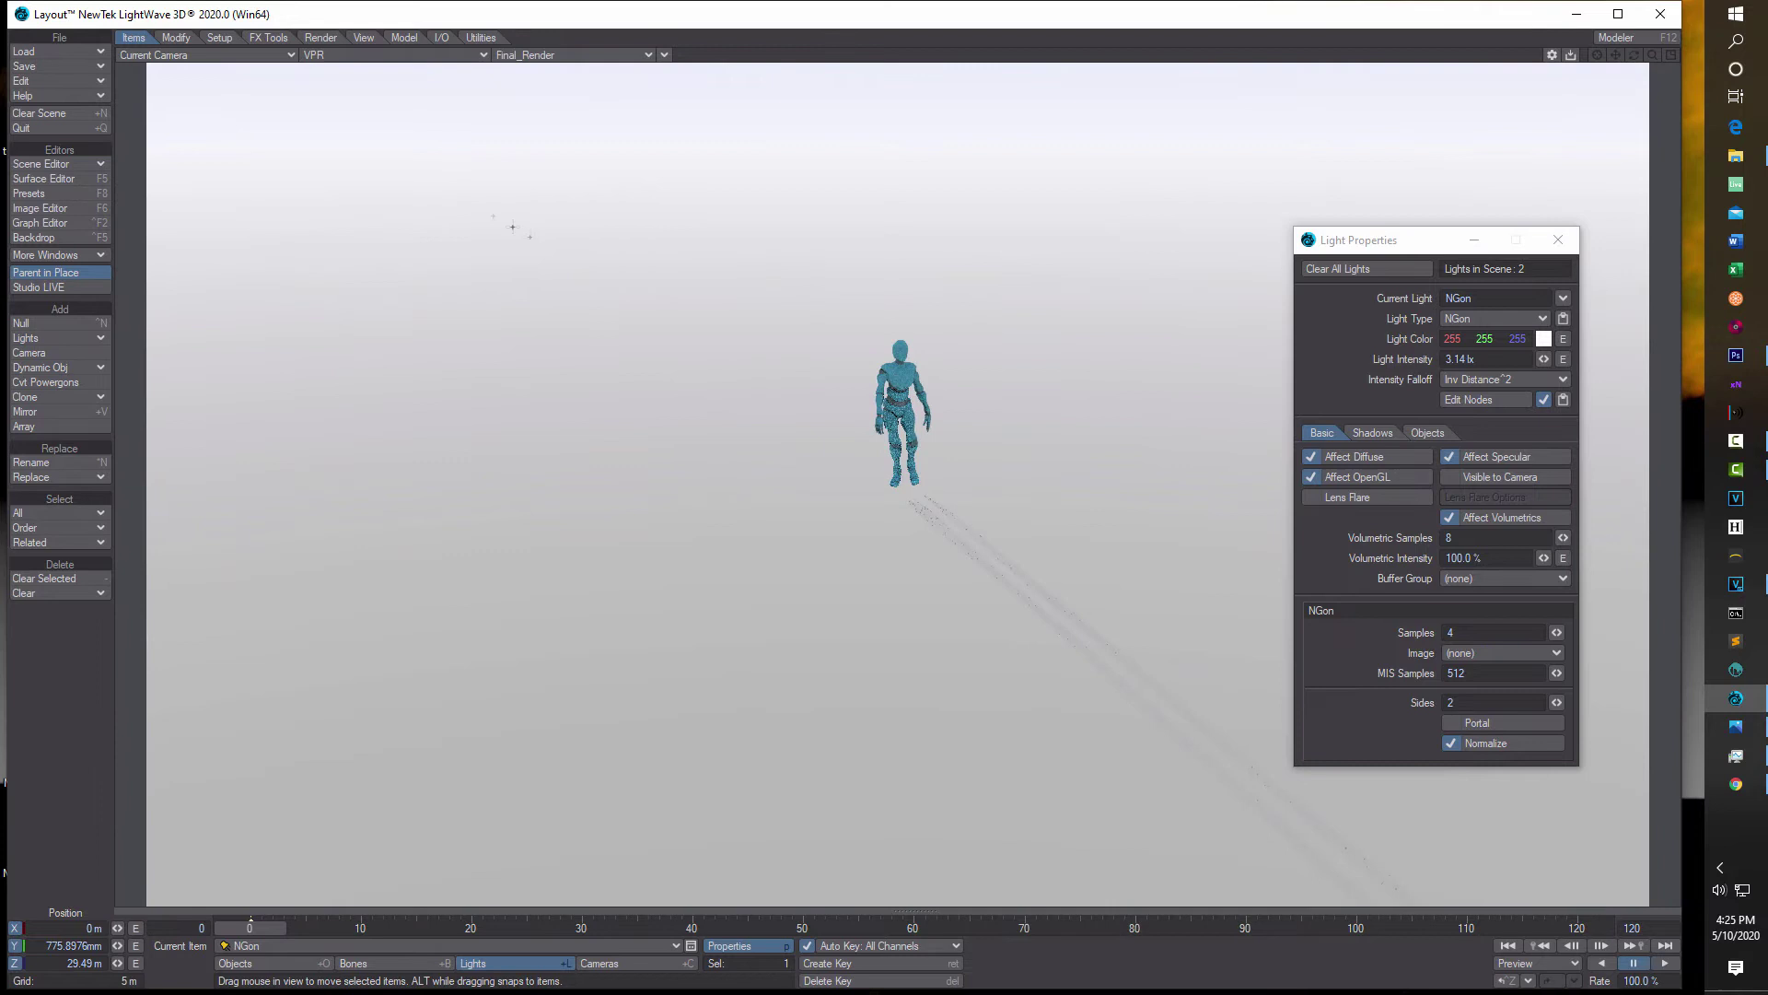
- Disable the Backdrop environment and make the NGon light Visible to Camera
{"action": "left_click", "coordinate": [49, 238]}
{"action": "left_click", "coordinate": [291, 615]}
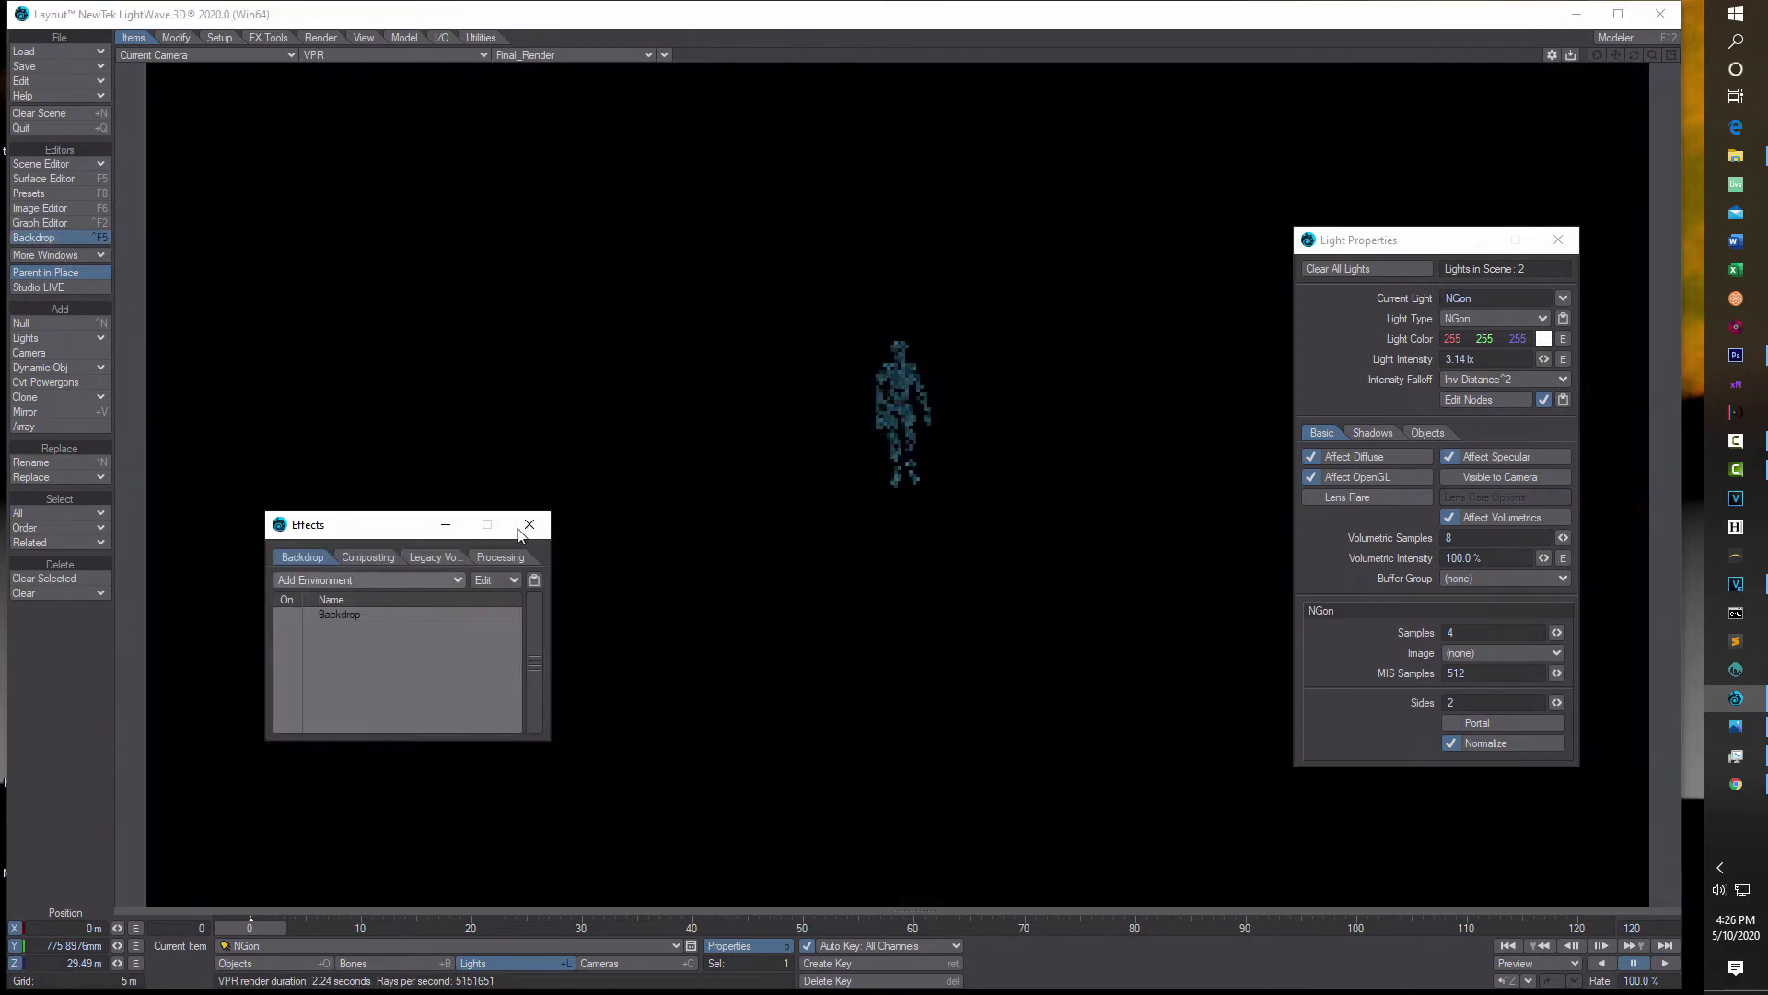
{"action": "left_click", "coordinate": [531, 527]}
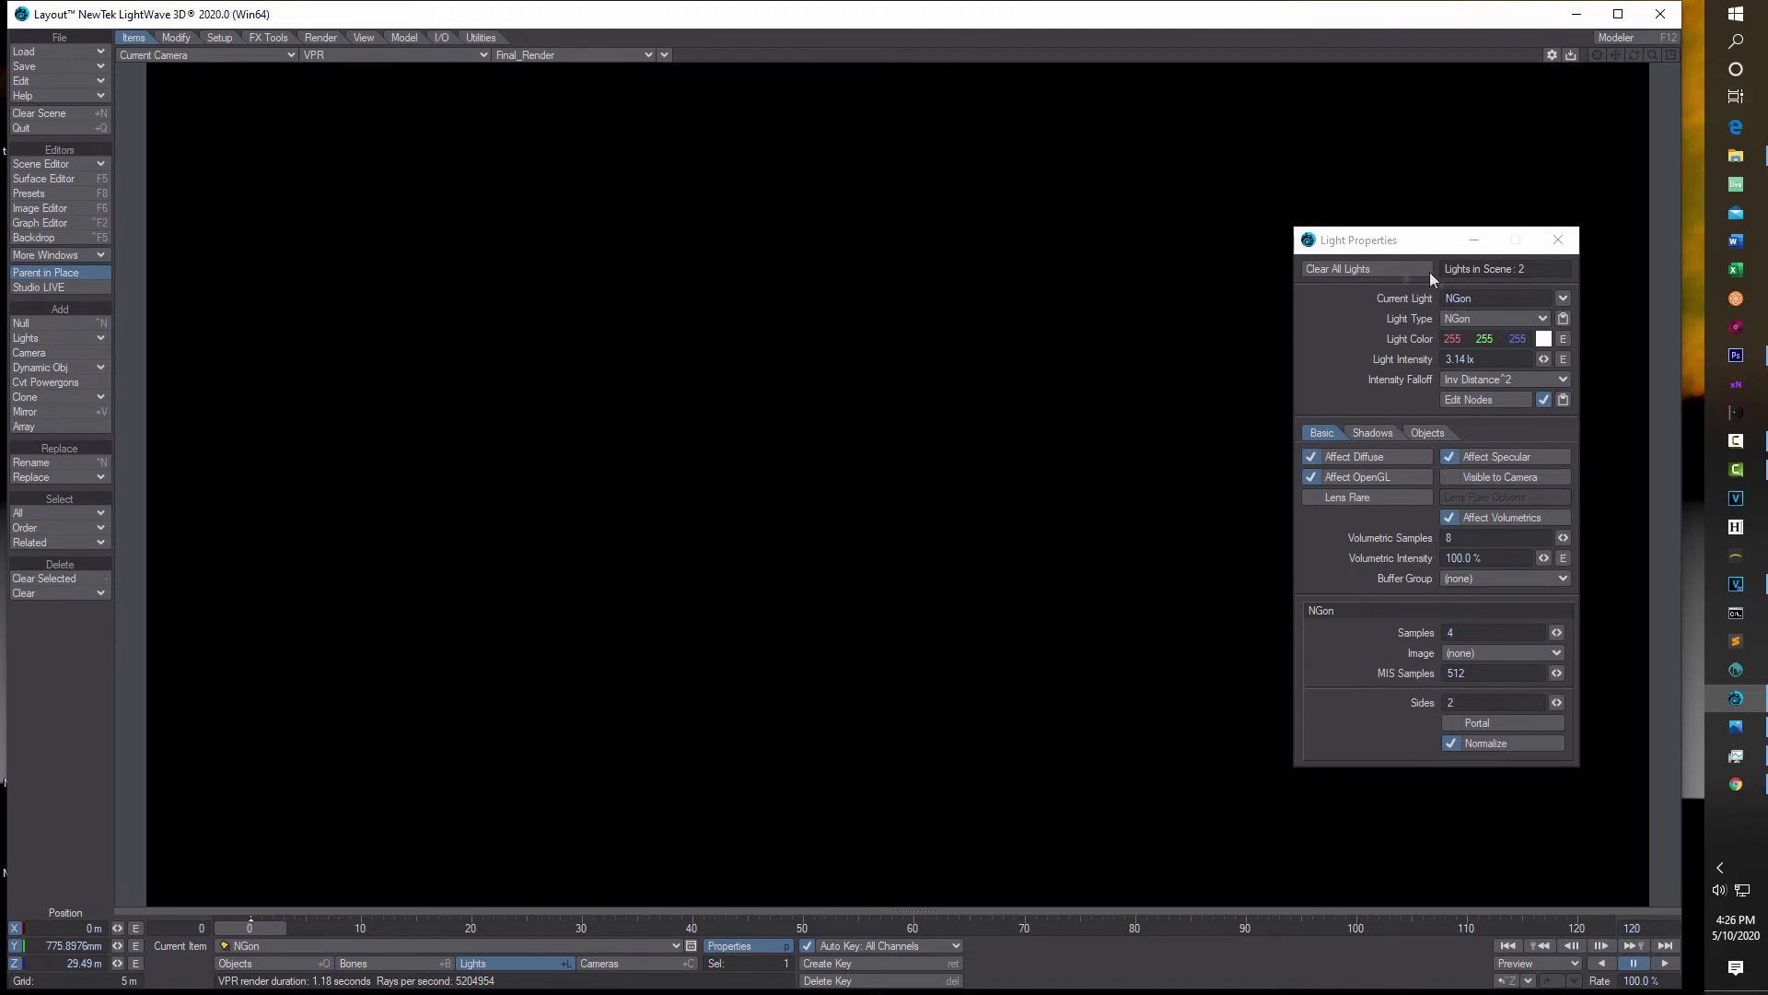
{"action": "left_click", "coordinate": [1451, 476]}
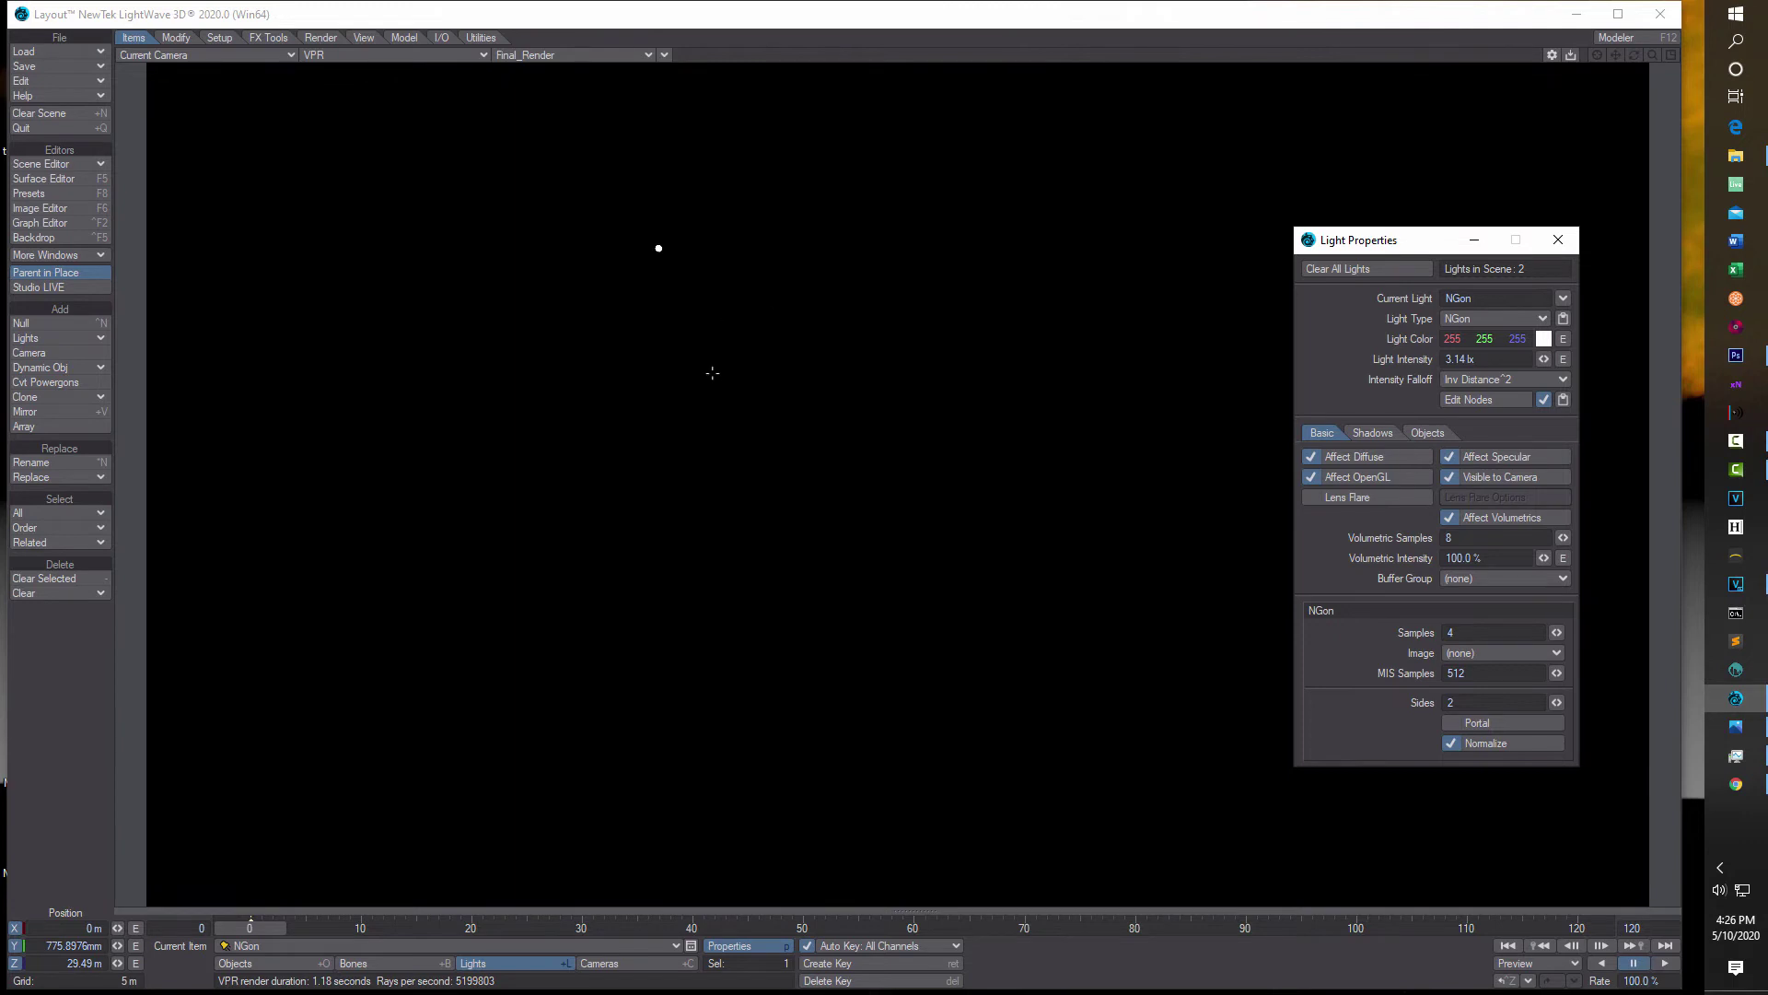
{"action": "left_click", "coordinate": [321, 38]}
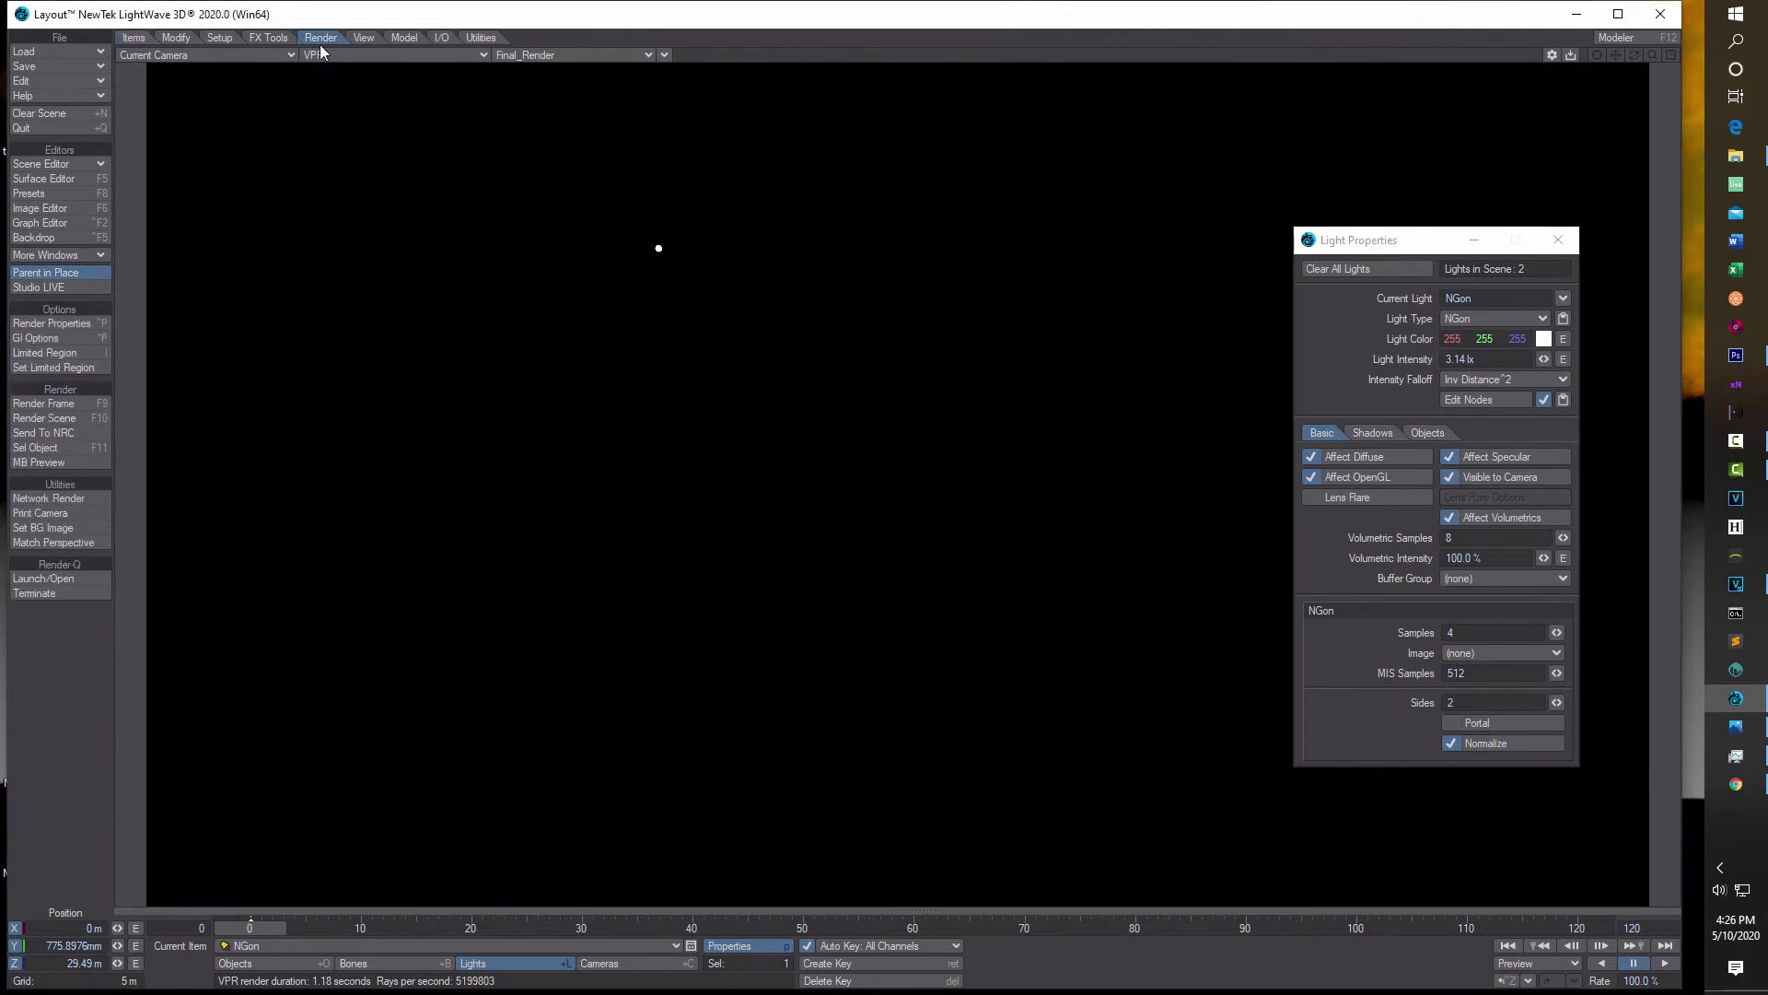
- Enable Use Volumetric Scattering in the Render Properties Volumetrics settings
{"action": "left_click", "coordinate": [78, 324]}
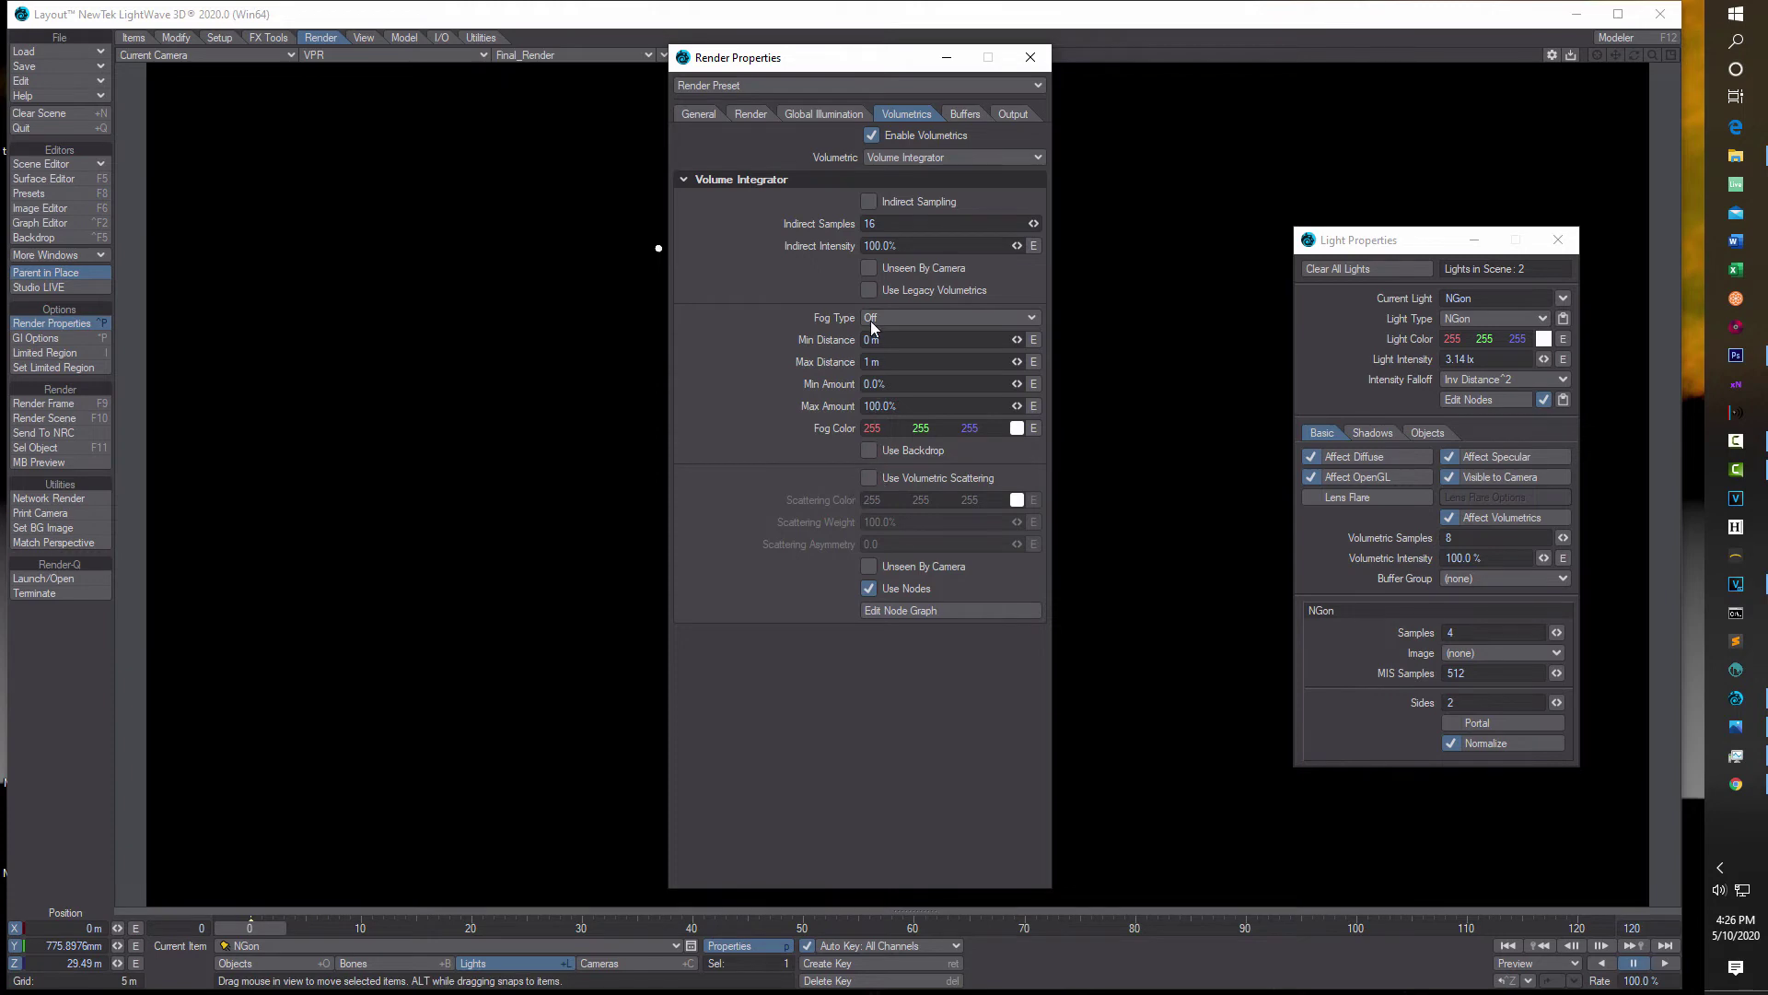
{"action": "left_click", "coordinate": [870, 477]}
{"action": "left_click", "coordinate": [948, 58]}
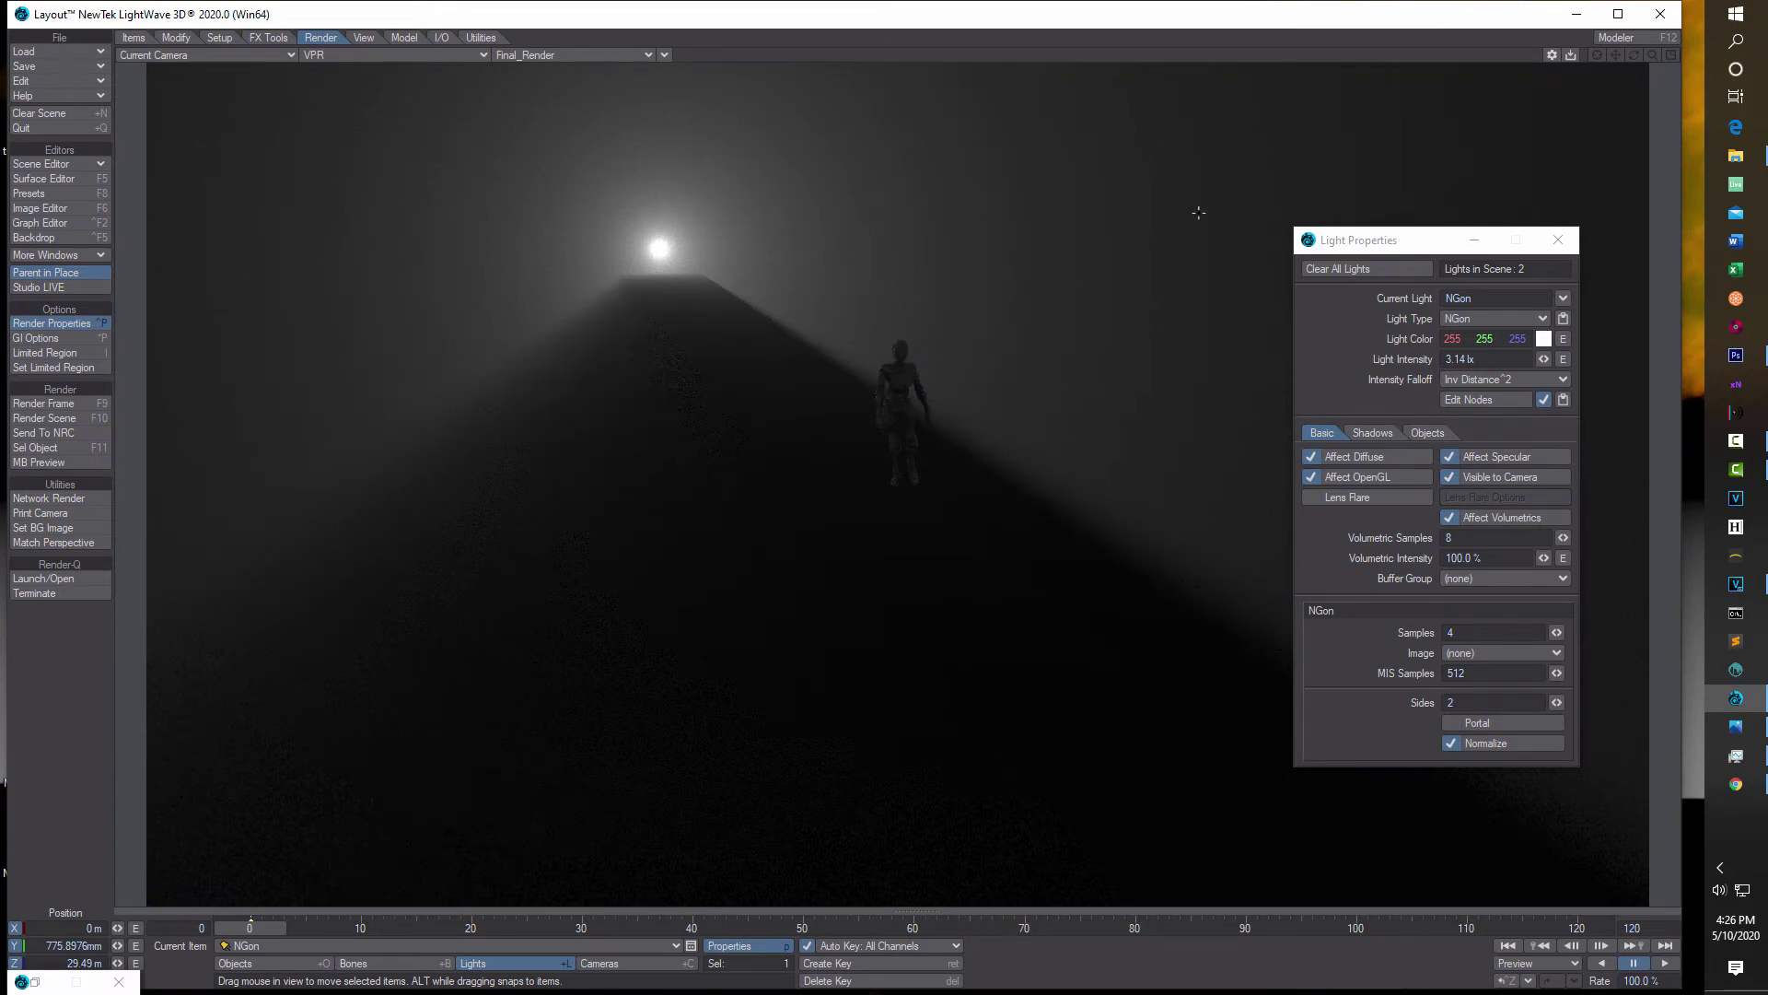
{"action": "left_click", "coordinate": [1545, 339]}
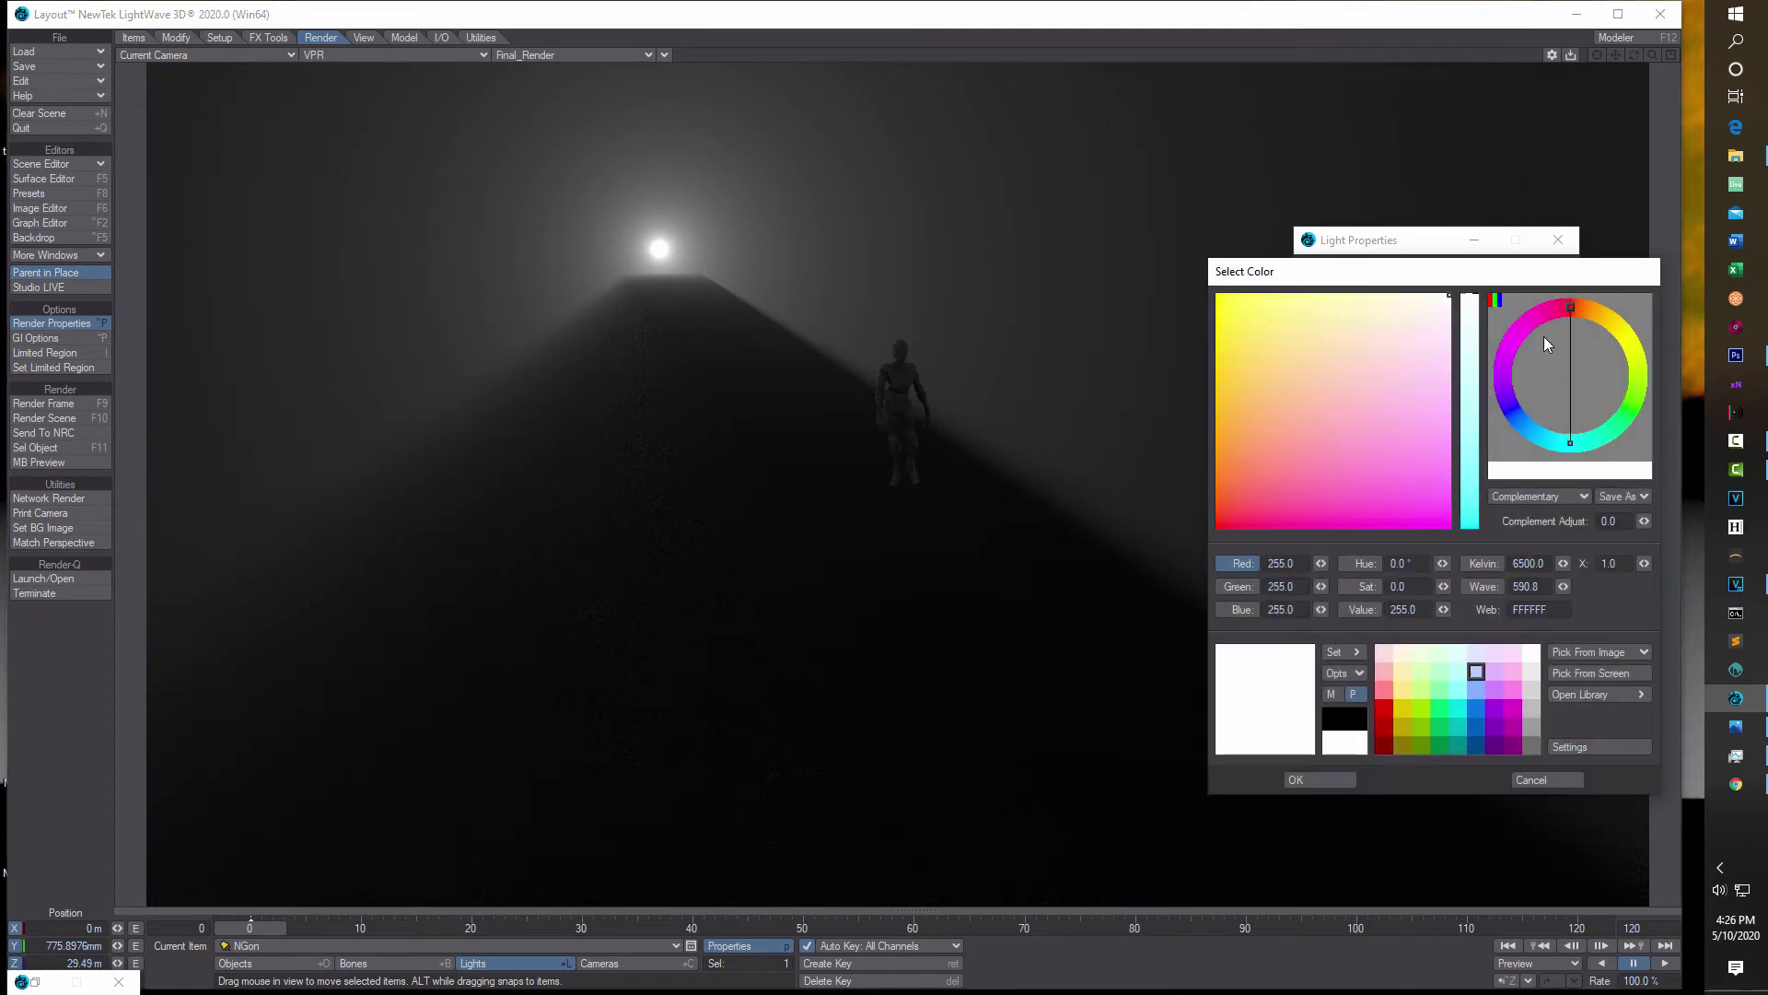
- Color the NGon light 125, 158, 255, drop intensity to 2.665 lx, and open Edit Nodes
{"action": "left_click", "coordinate": [1477, 672]}
{"action": "left_click", "coordinate": [1339, 780]}
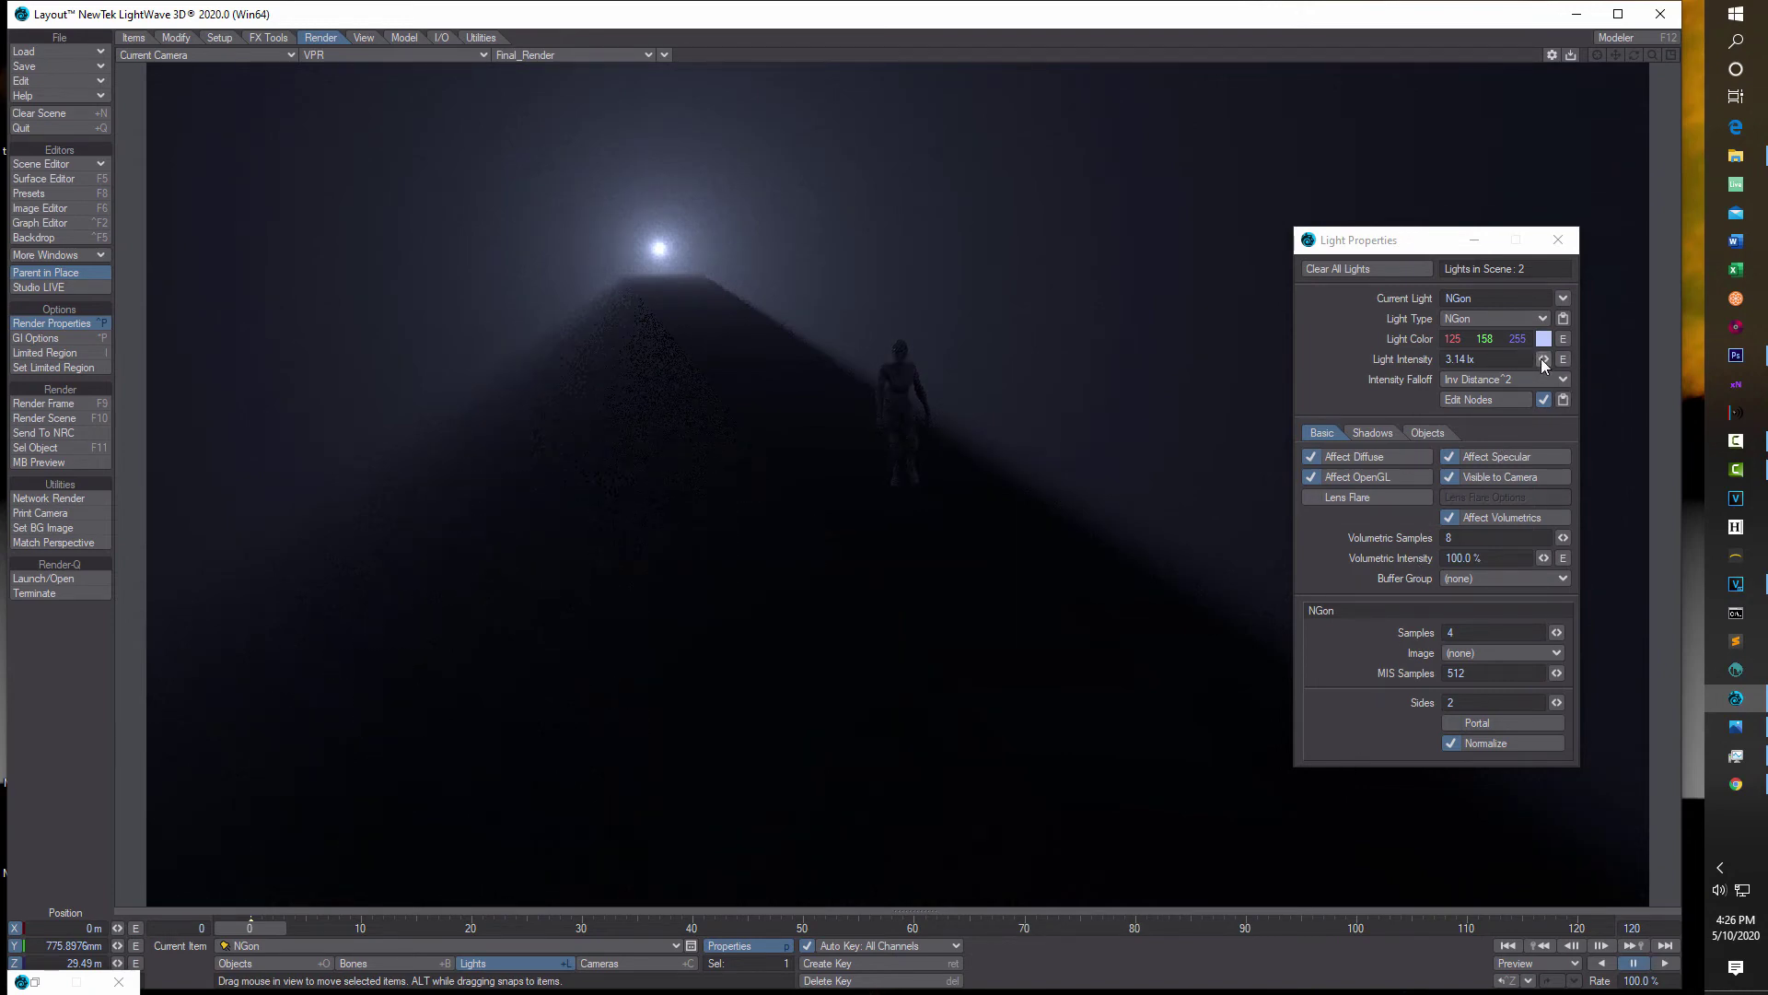
{"action": "left_click_drag", "start_coordinate": [1544, 360], "coordinate": [1506, 359]}
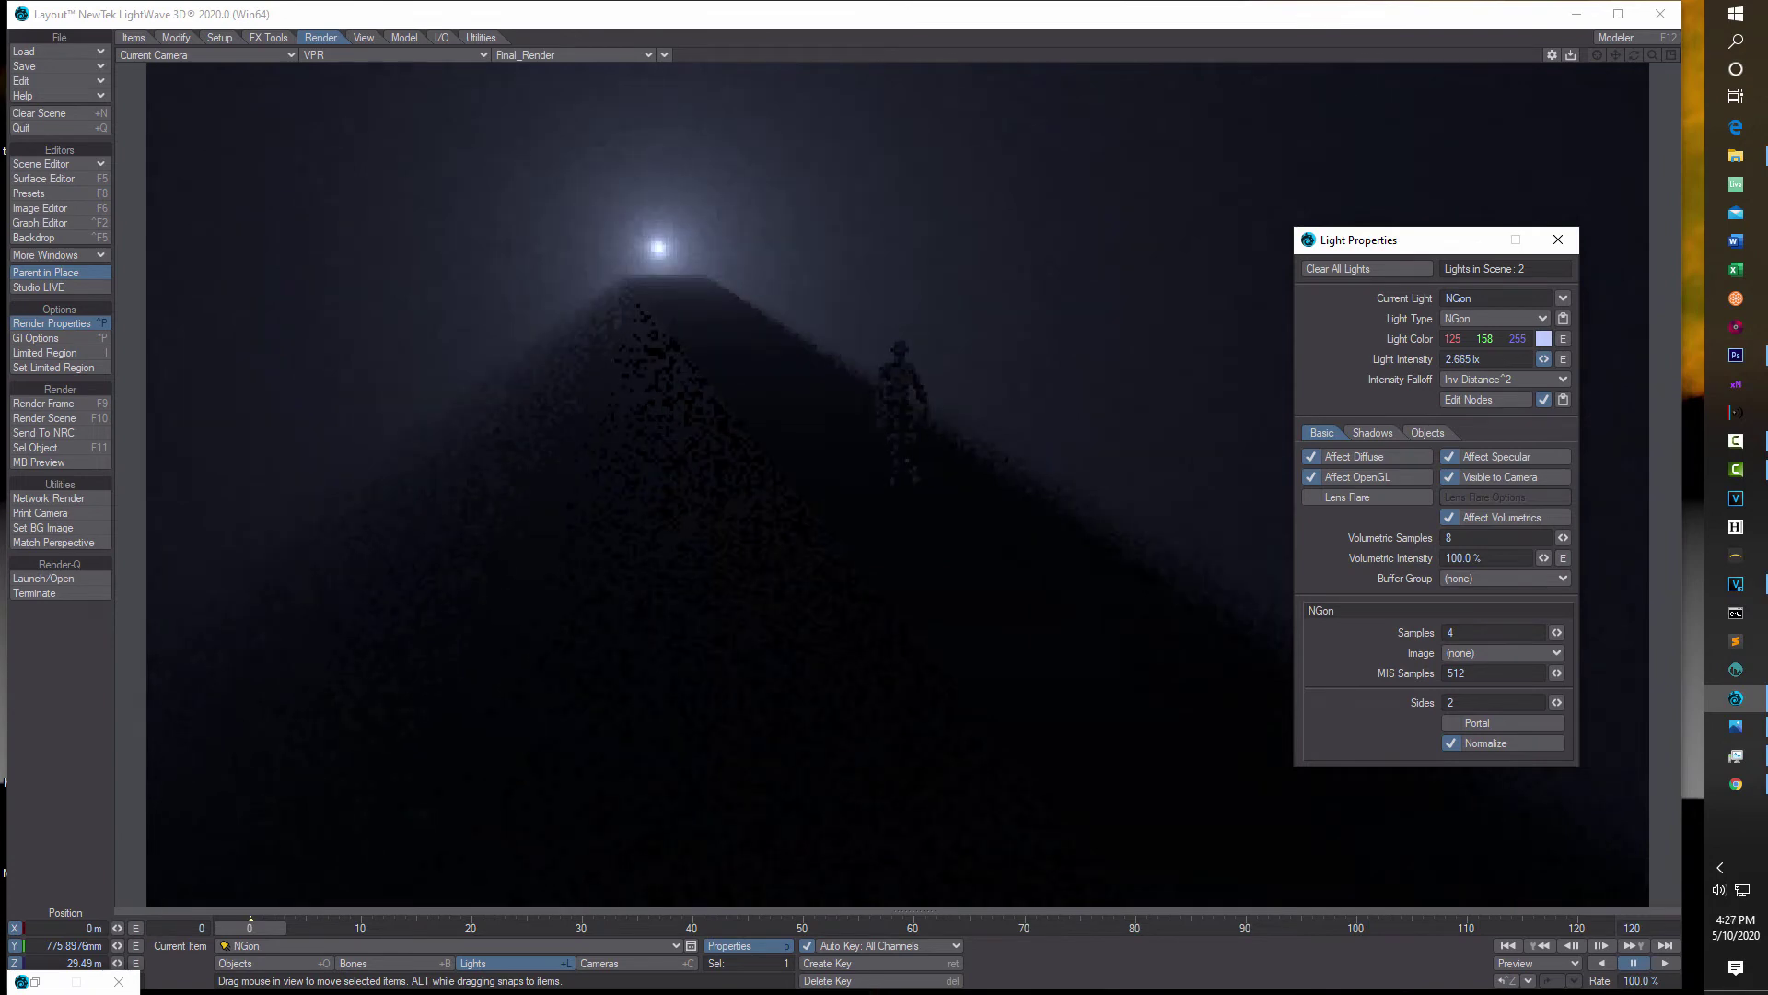
{"action": "left_click", "coordinate": [1482, 400]}
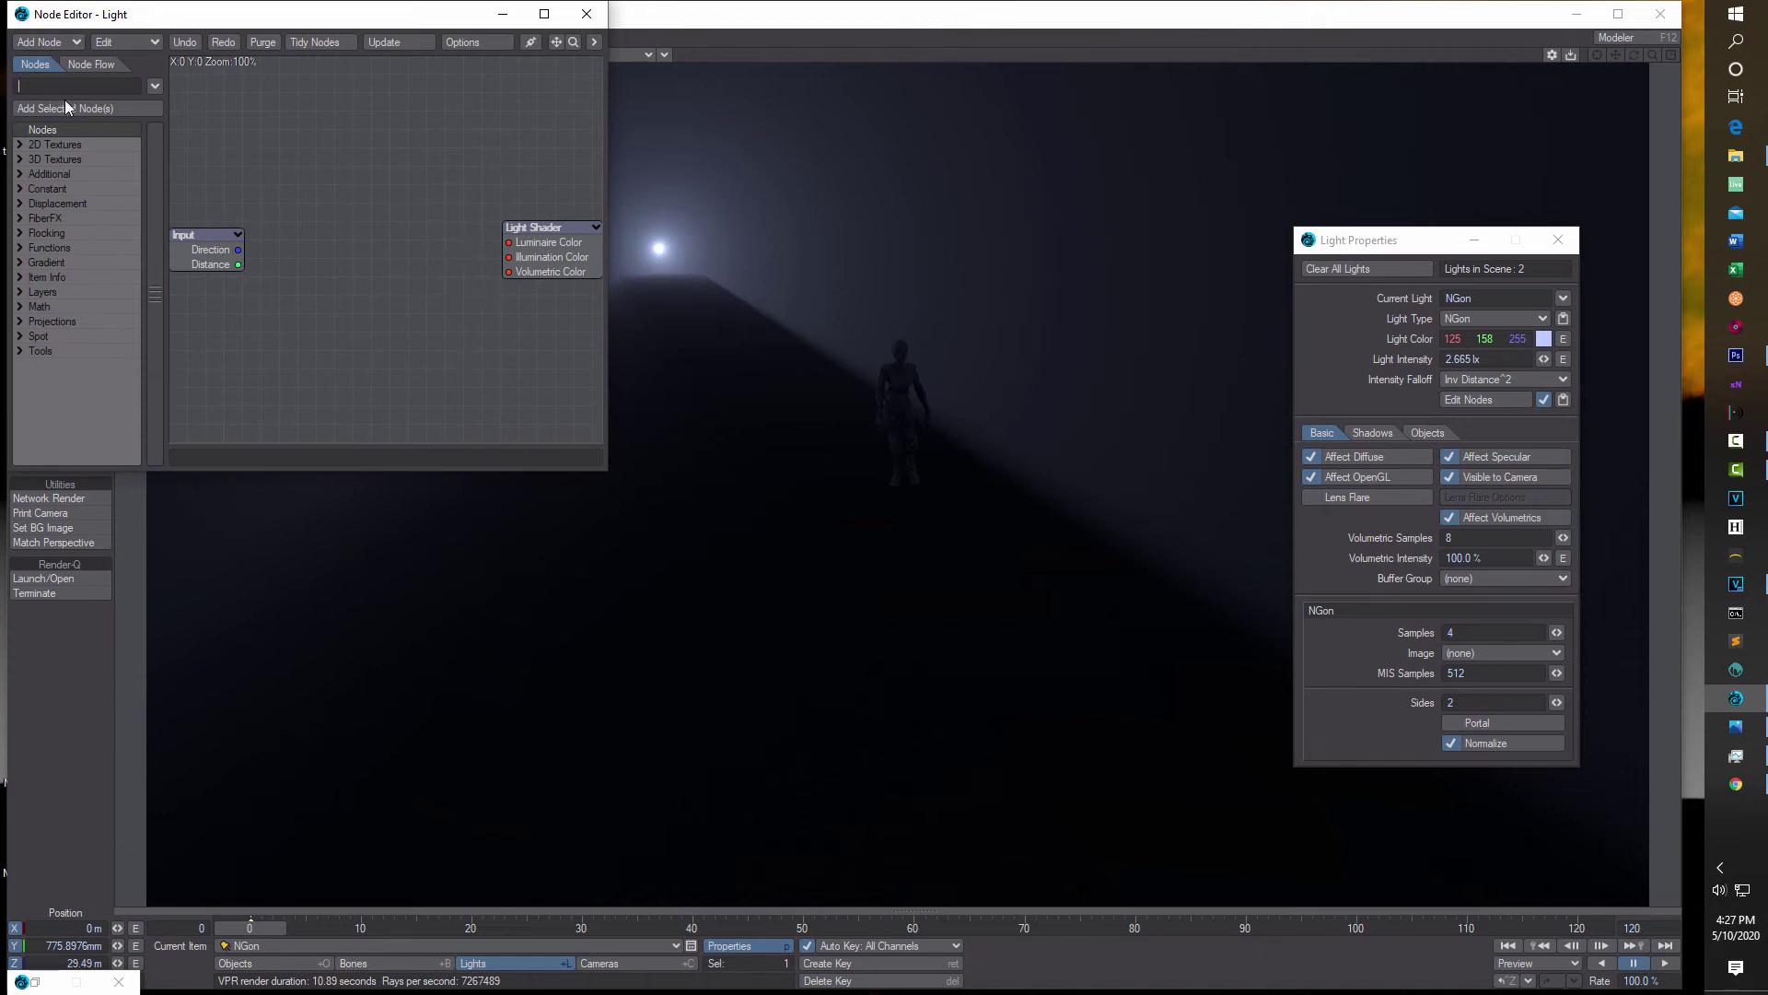
- Add a Gradient node to the NGon light's node graph and minimize the Node Editor
{"action": "type", "text": "gra"}
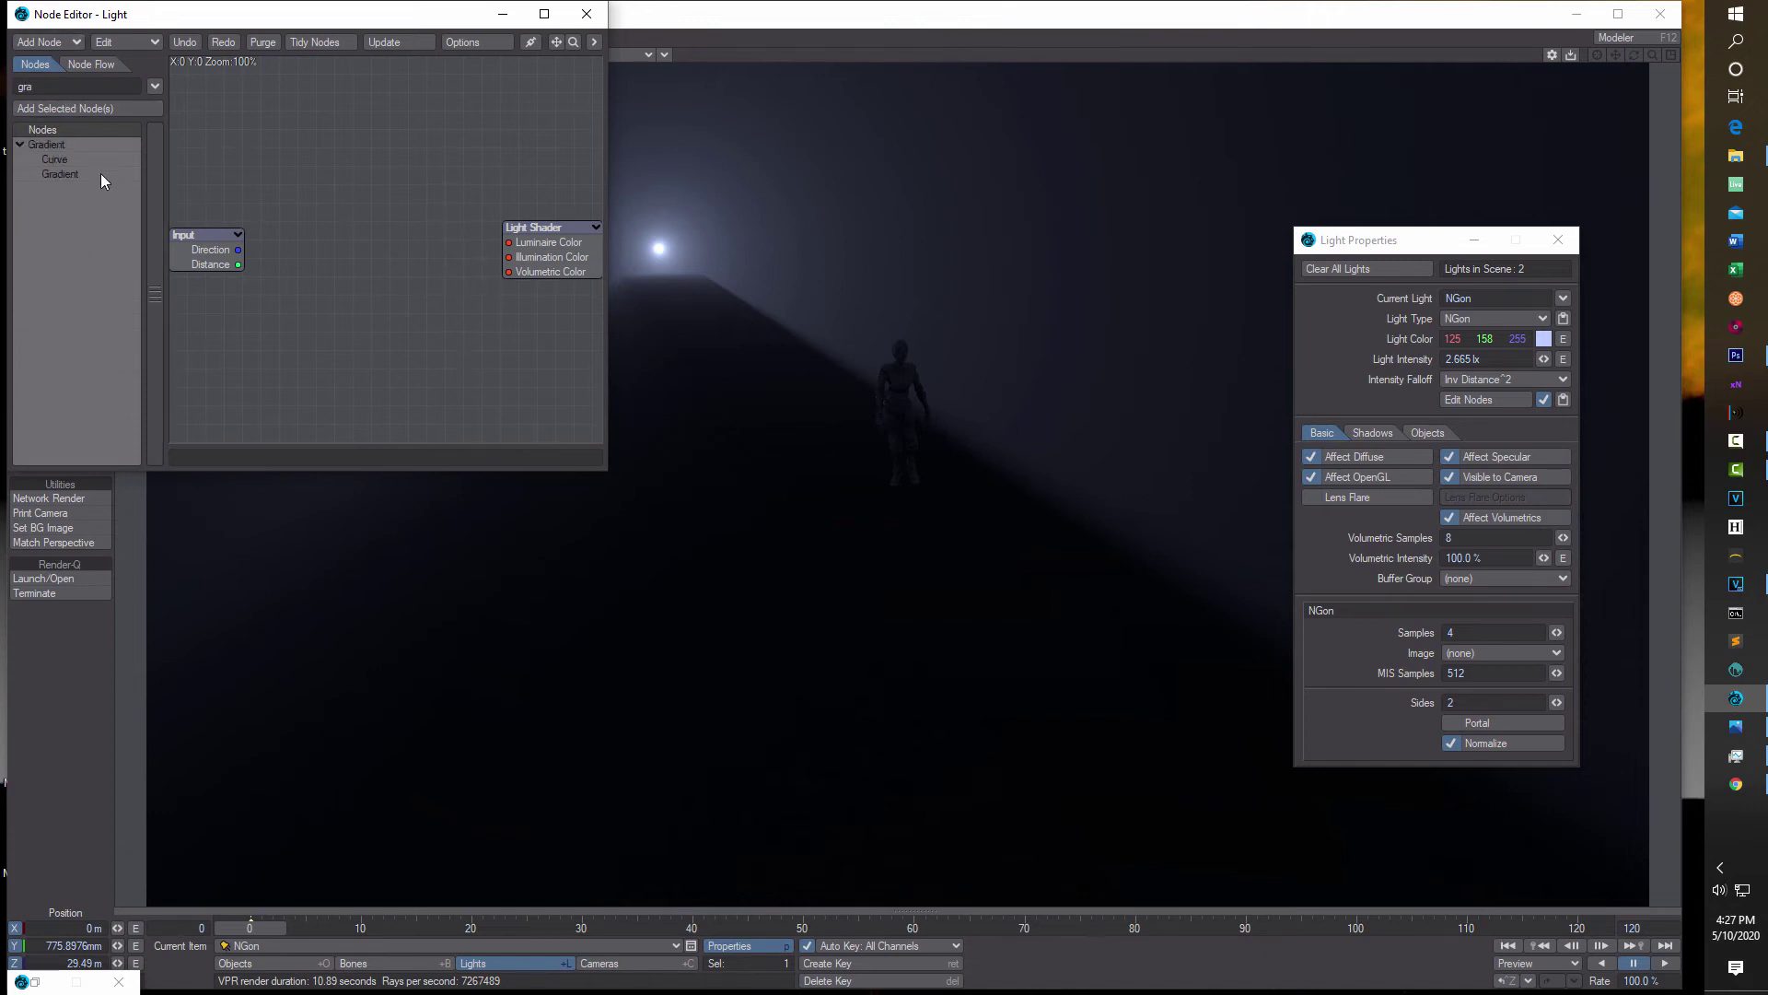
{"action": "double_click", "coordinate": [101, 173]}
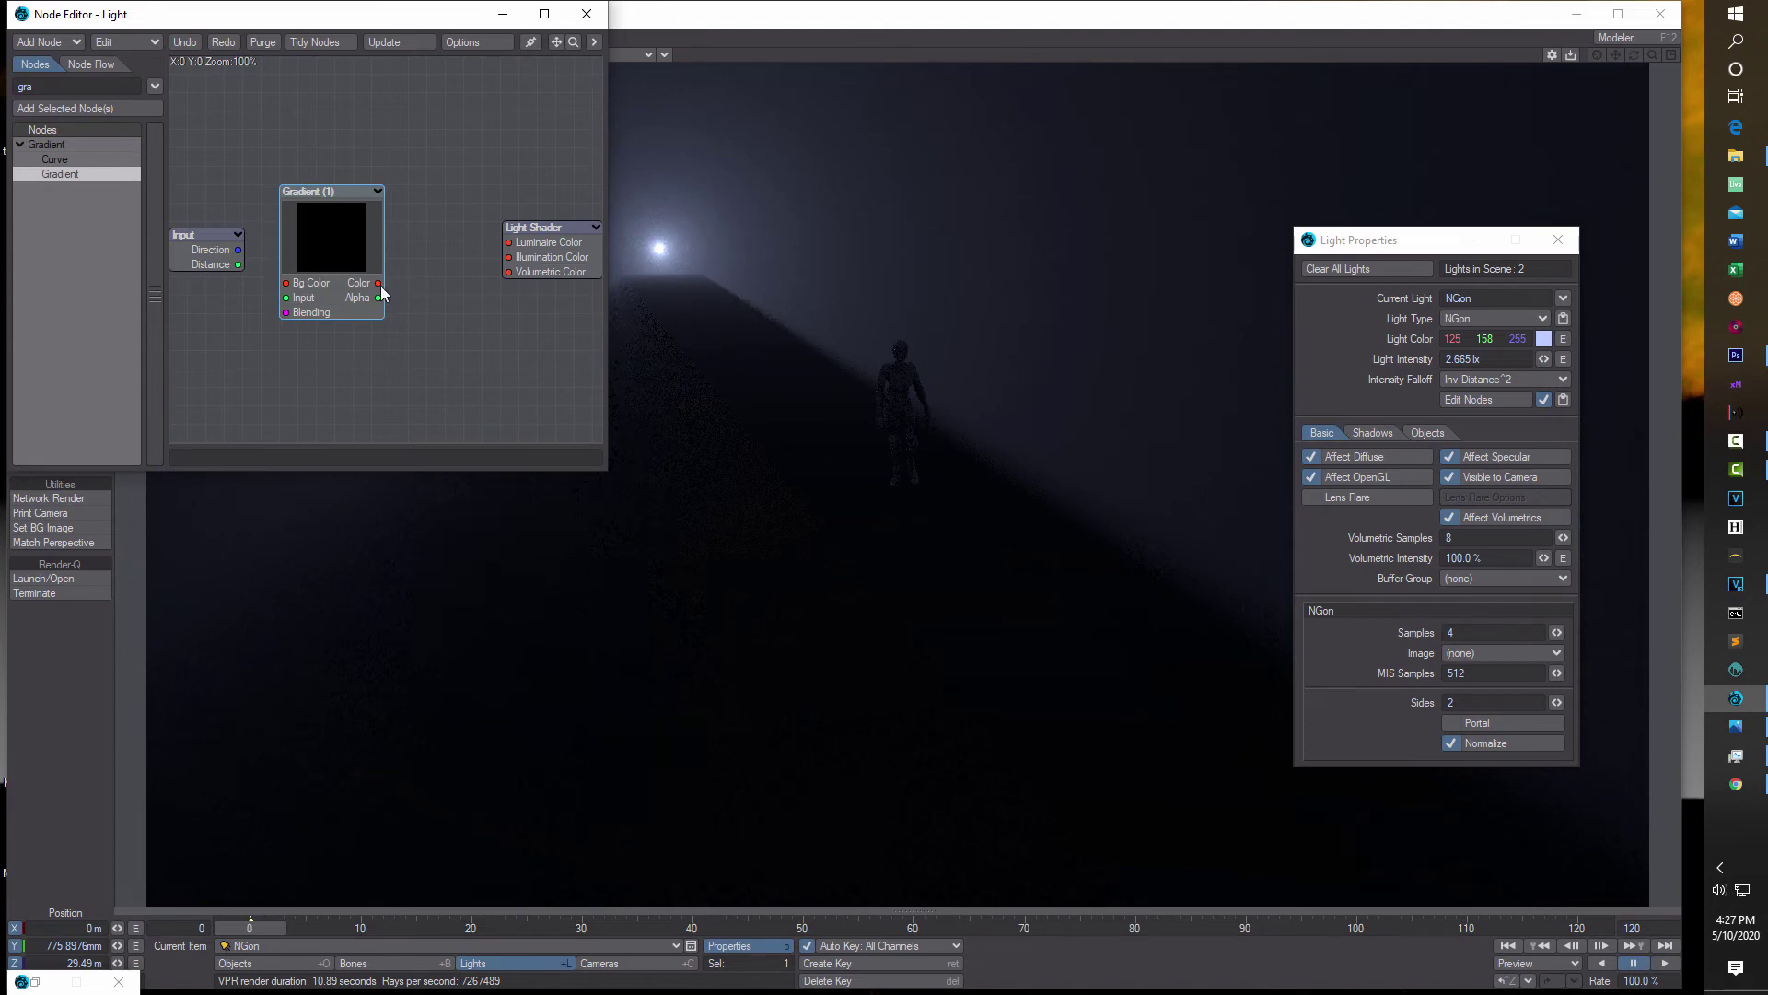
{"action": "left_click", "coordinate": [513, 20]}
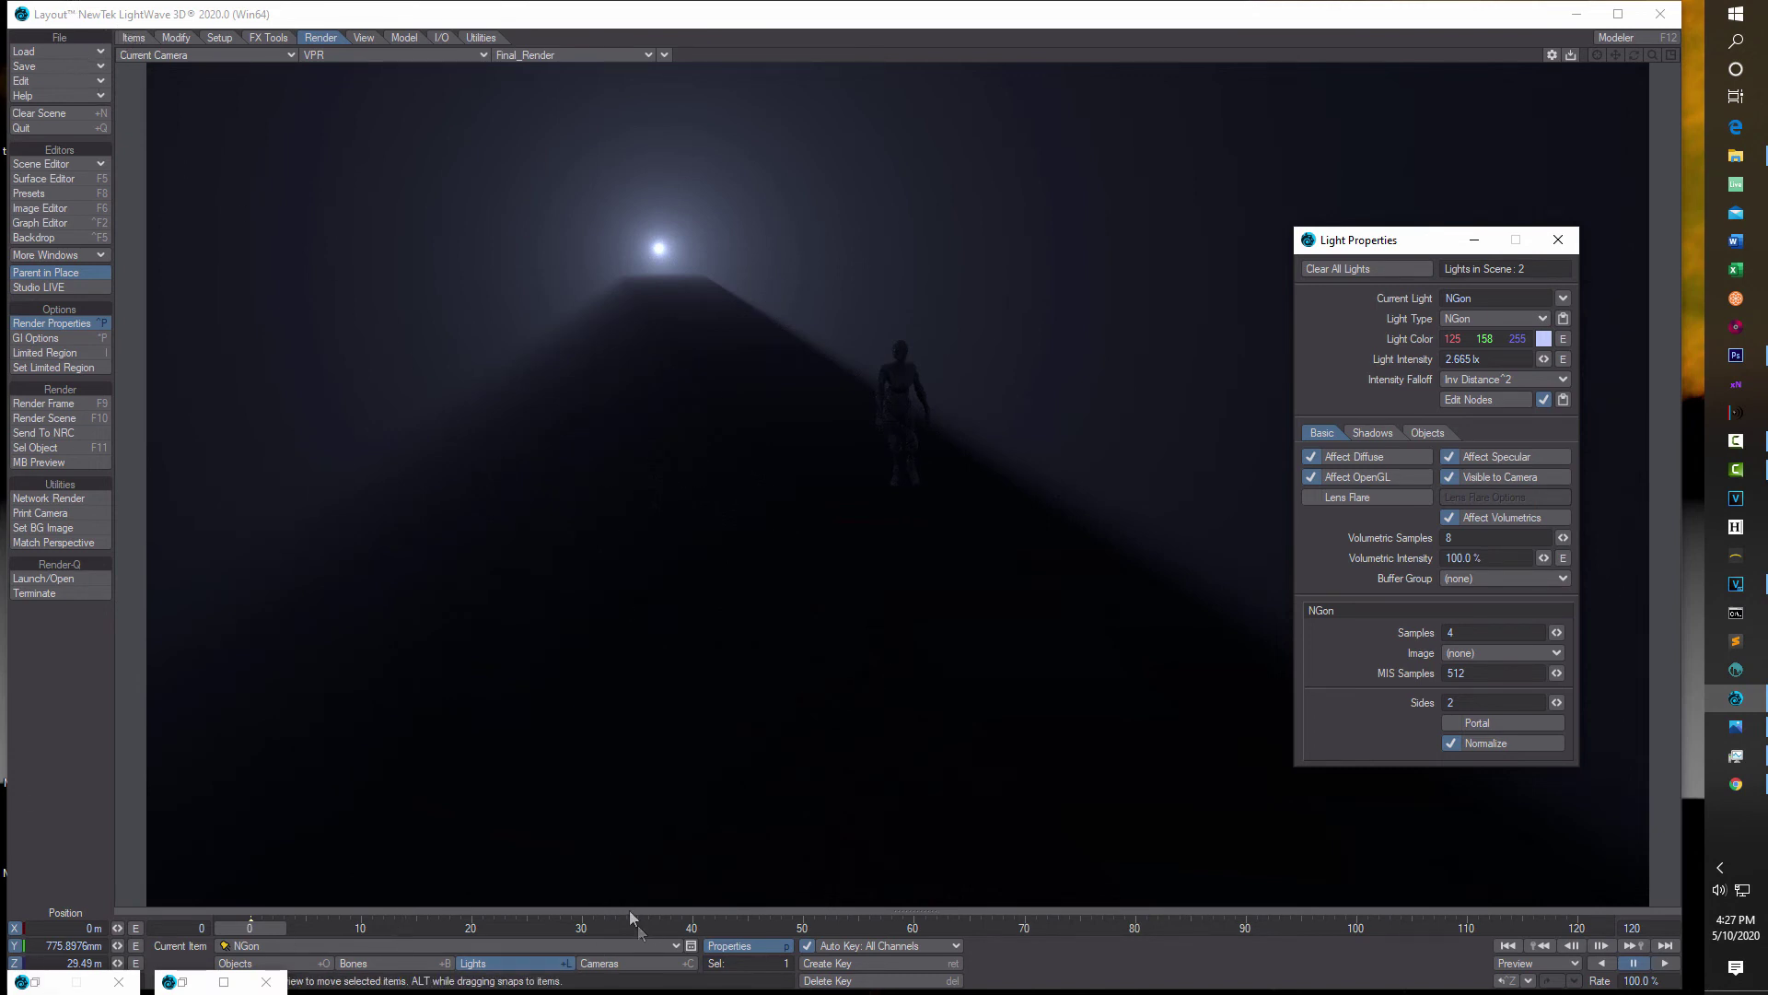
- Make one clone of the current NGon light and move the copy to X = 690 mm
{"action": "left_click", "coordinate": [134, 37]}
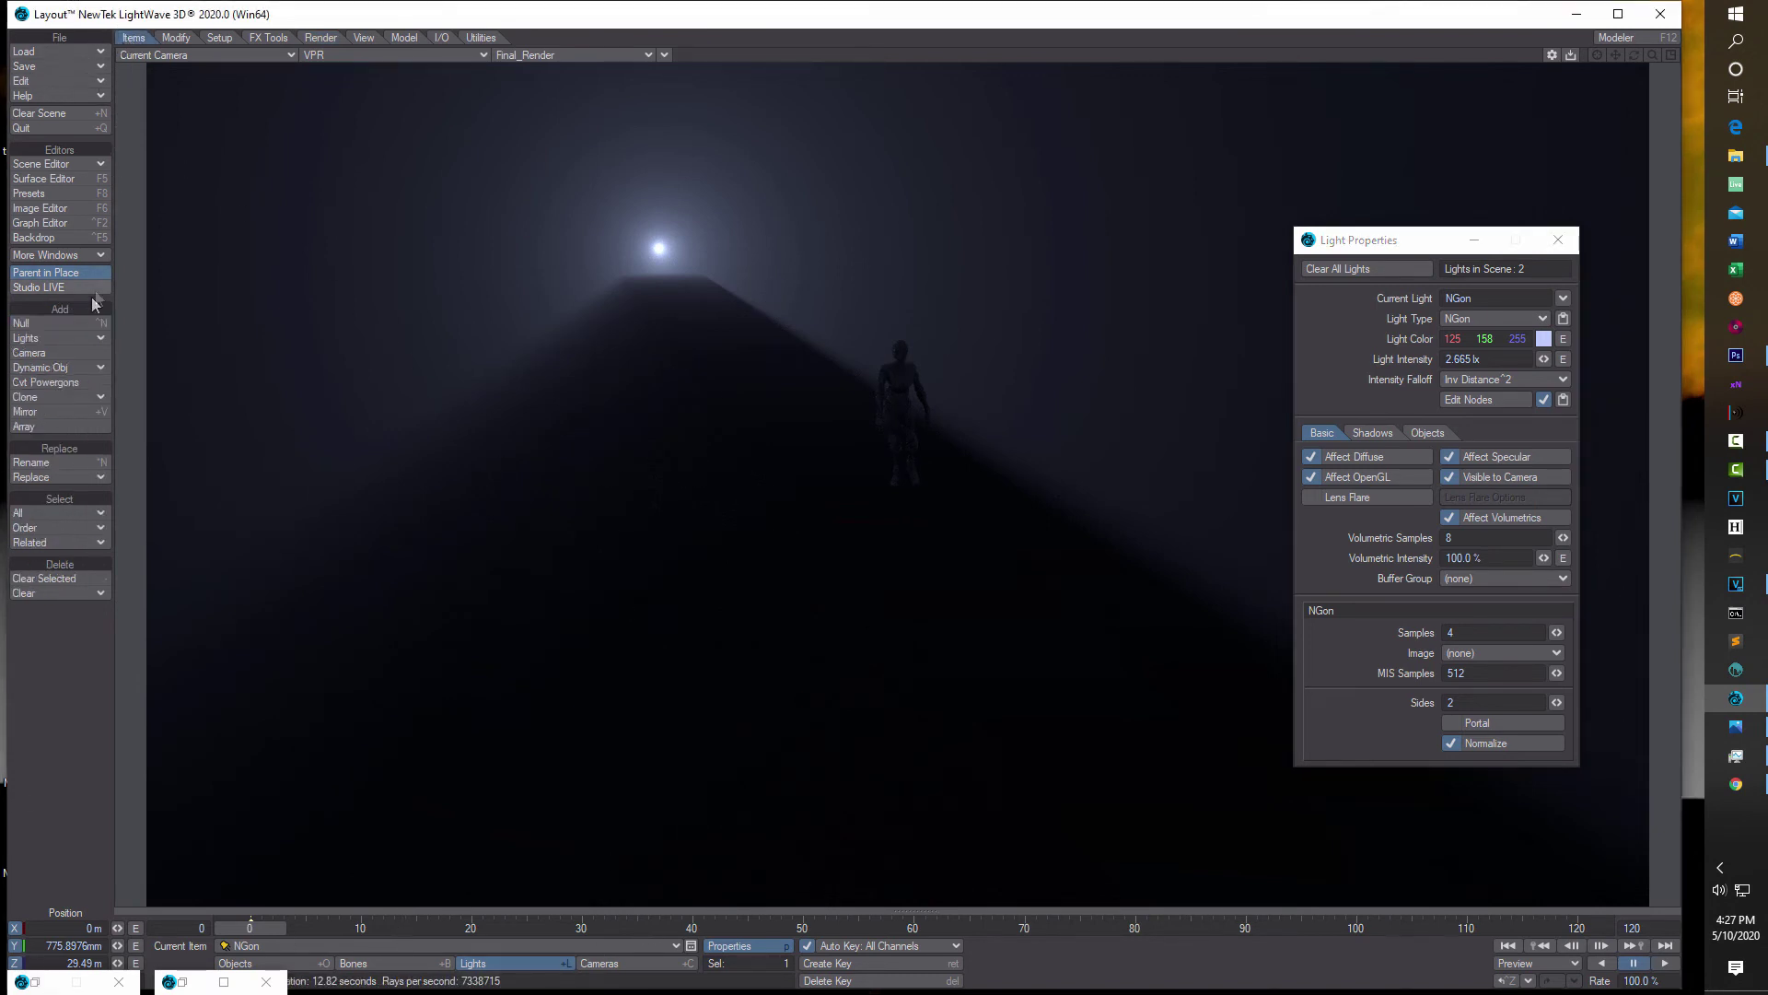
{"action": "left_click", "coordinate": [73, 398]}
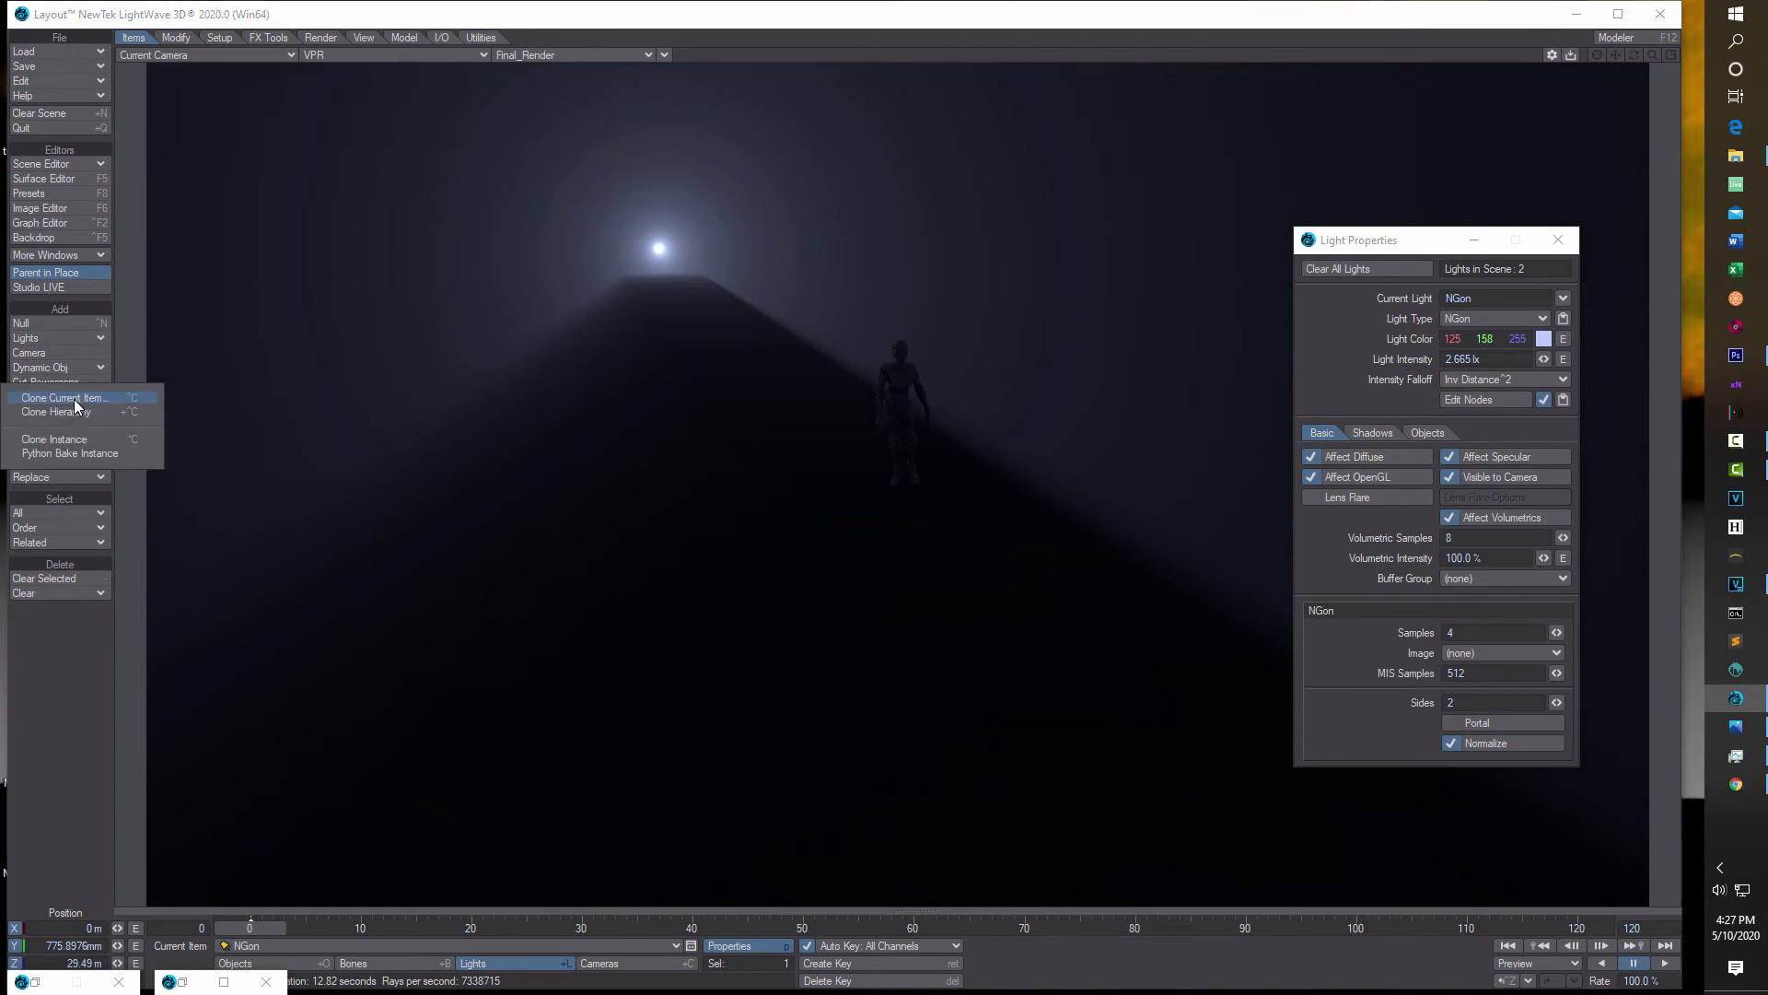
{"action": "left_click", "coordinate": [73, 399]}
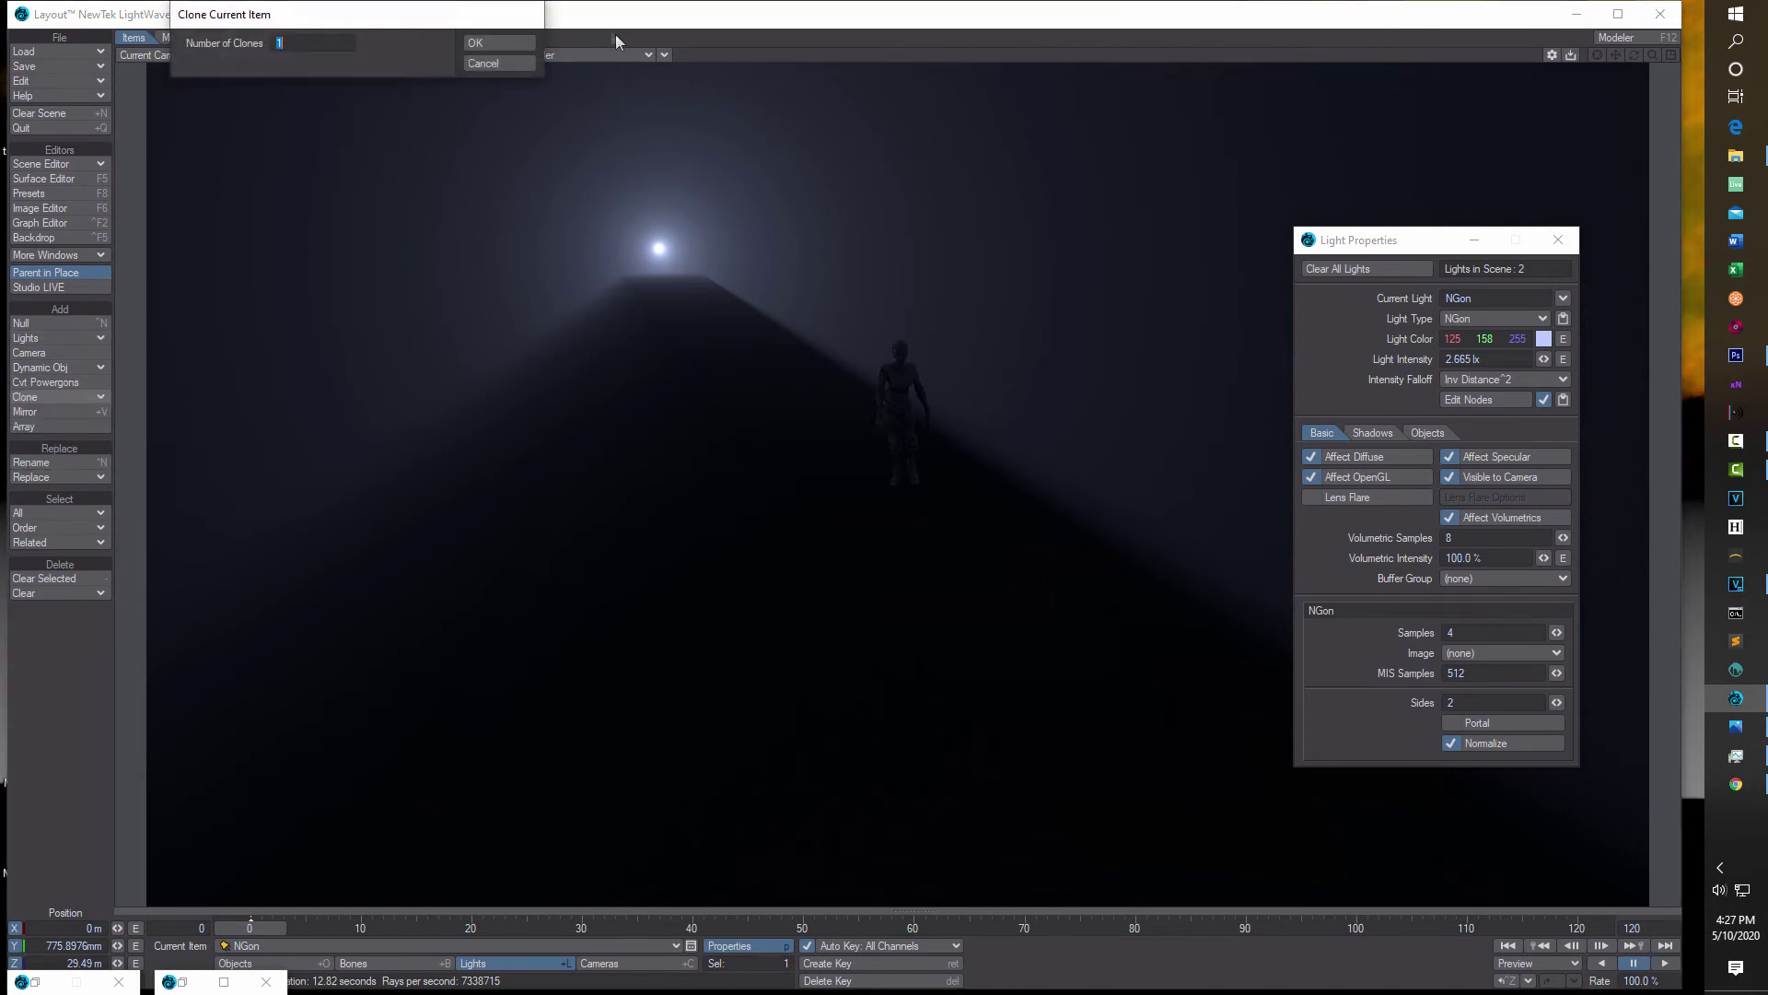
{"action": "left_click", "coordinate": [501, 40]}
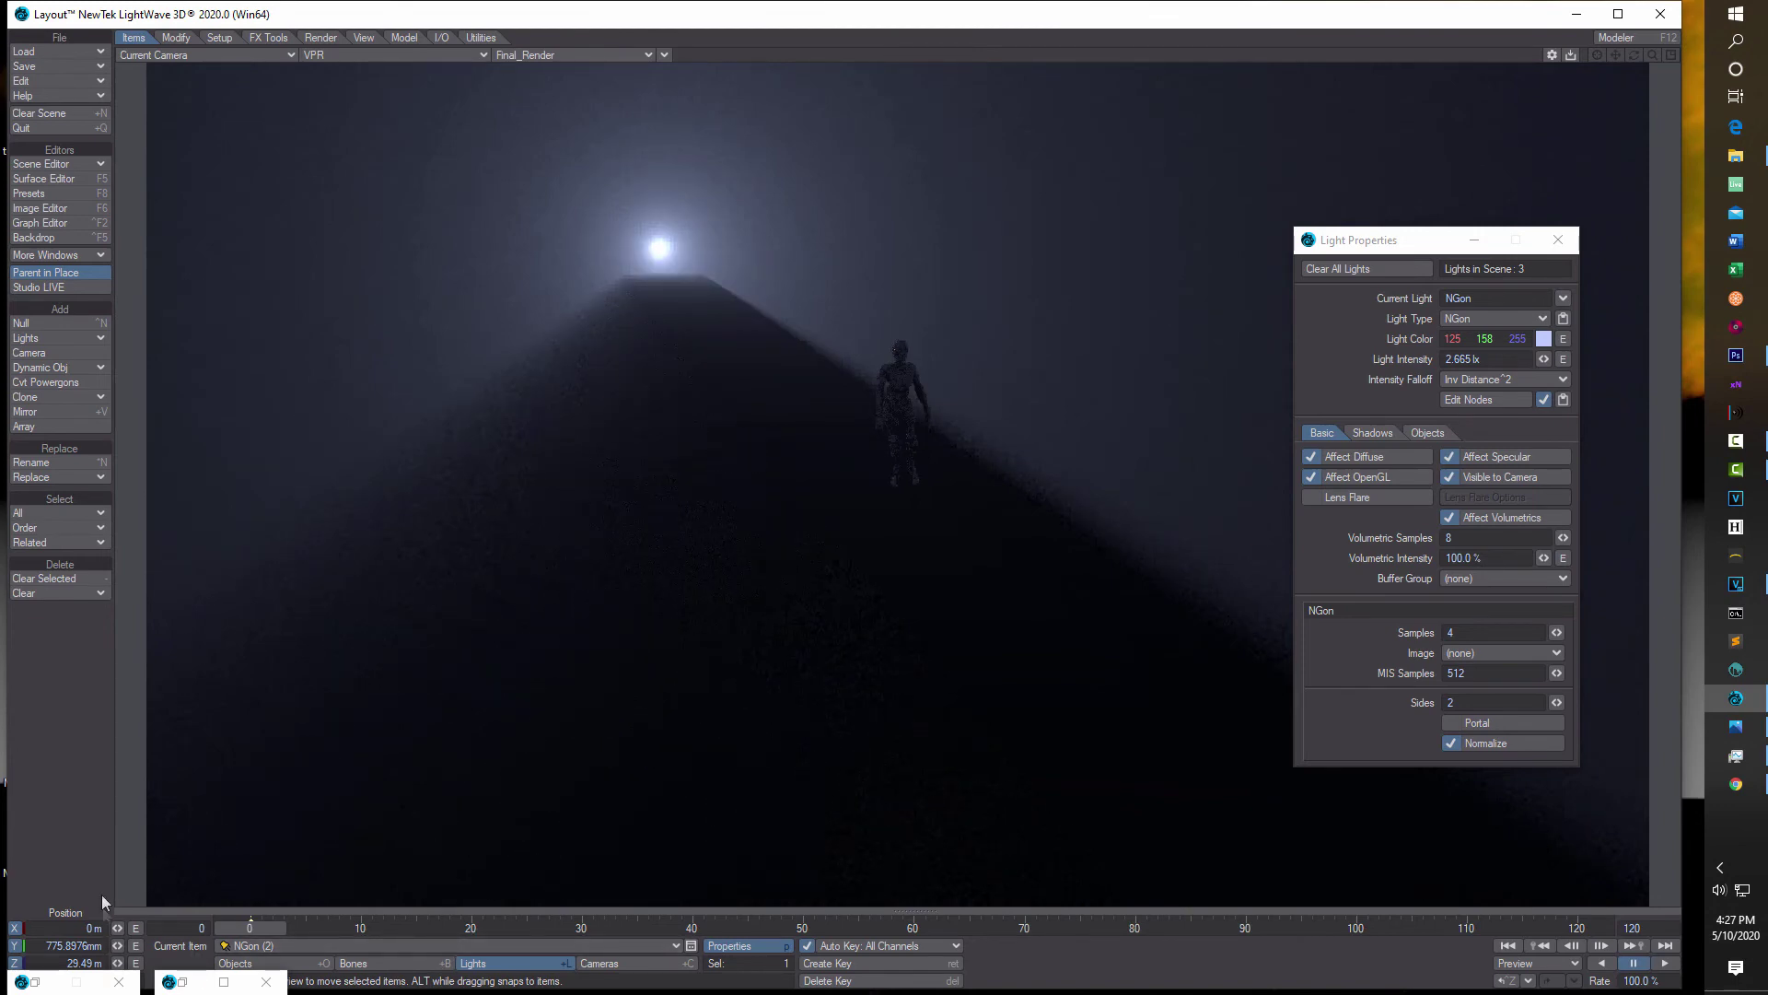
{"action": "left_click_drag", "start_coordinate": [117, 927], "coordinate": [166, 928]}
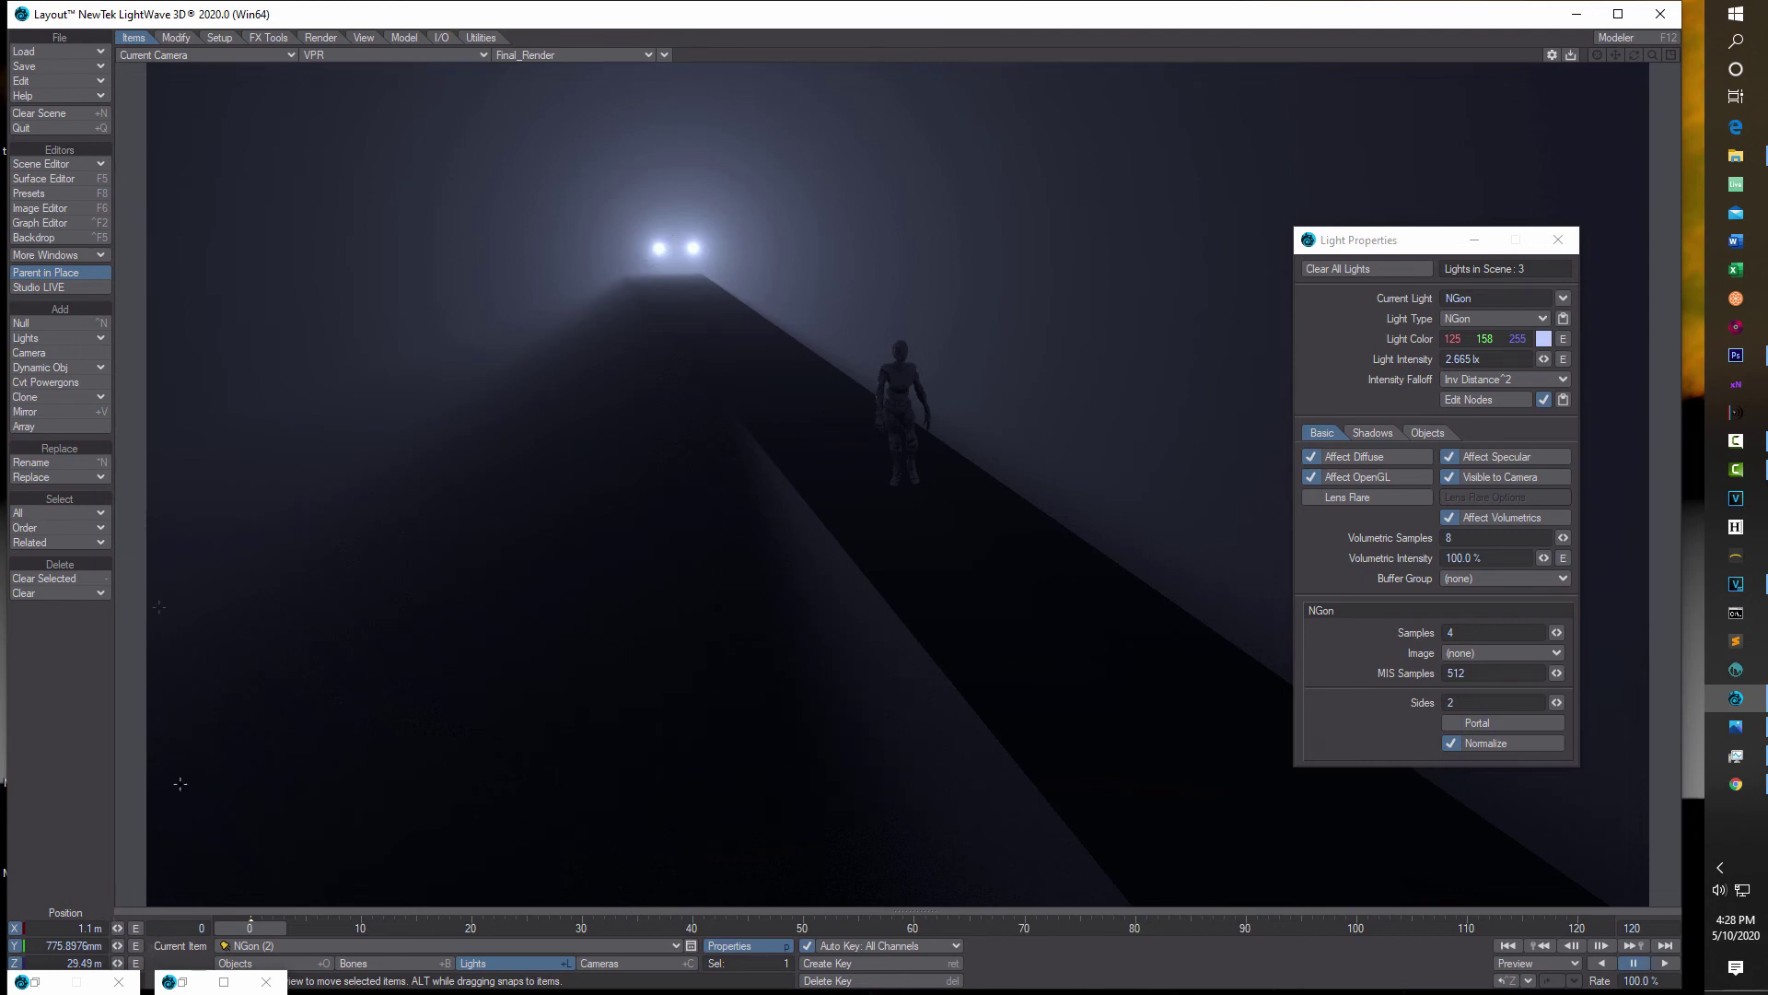
- Deactivate the NGon (2) light in the Scene Editor, then minimize the Scene Editor
{"action": "left_click", "coordinate": [53, 166]}
{"action": "left_click", "coordinate": [53, 166]}
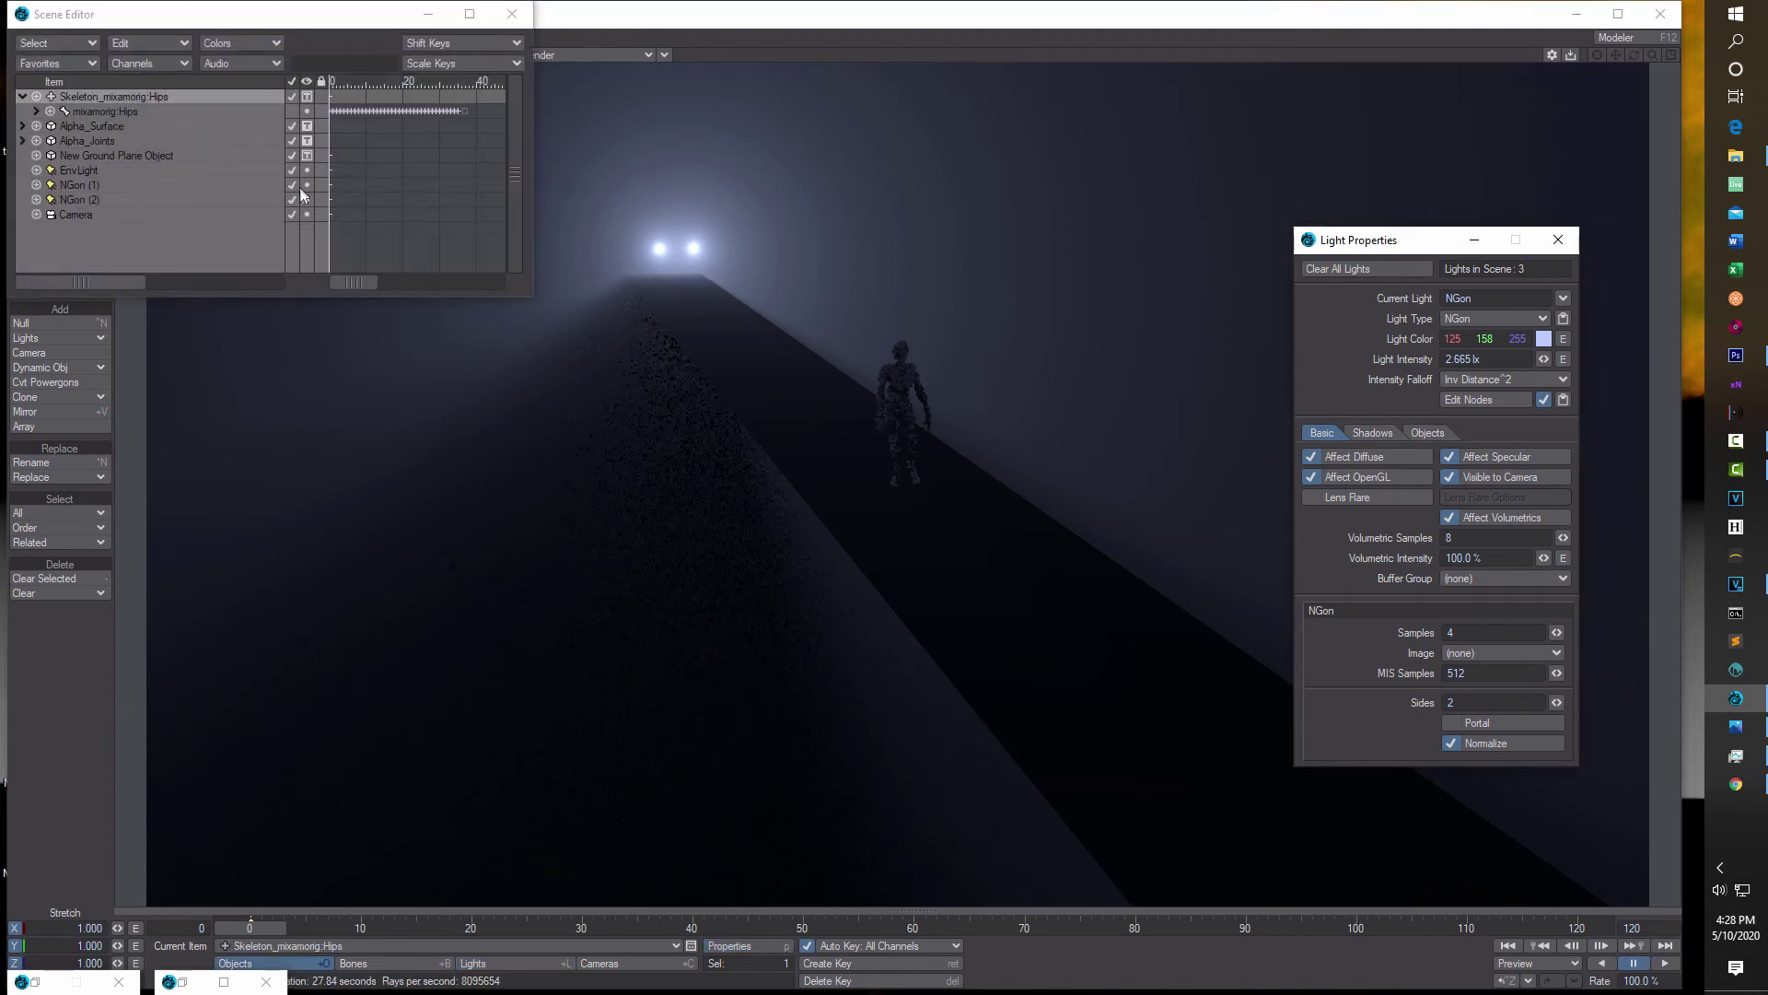
{"action": "left_click", "coordinate": [293, 198]}
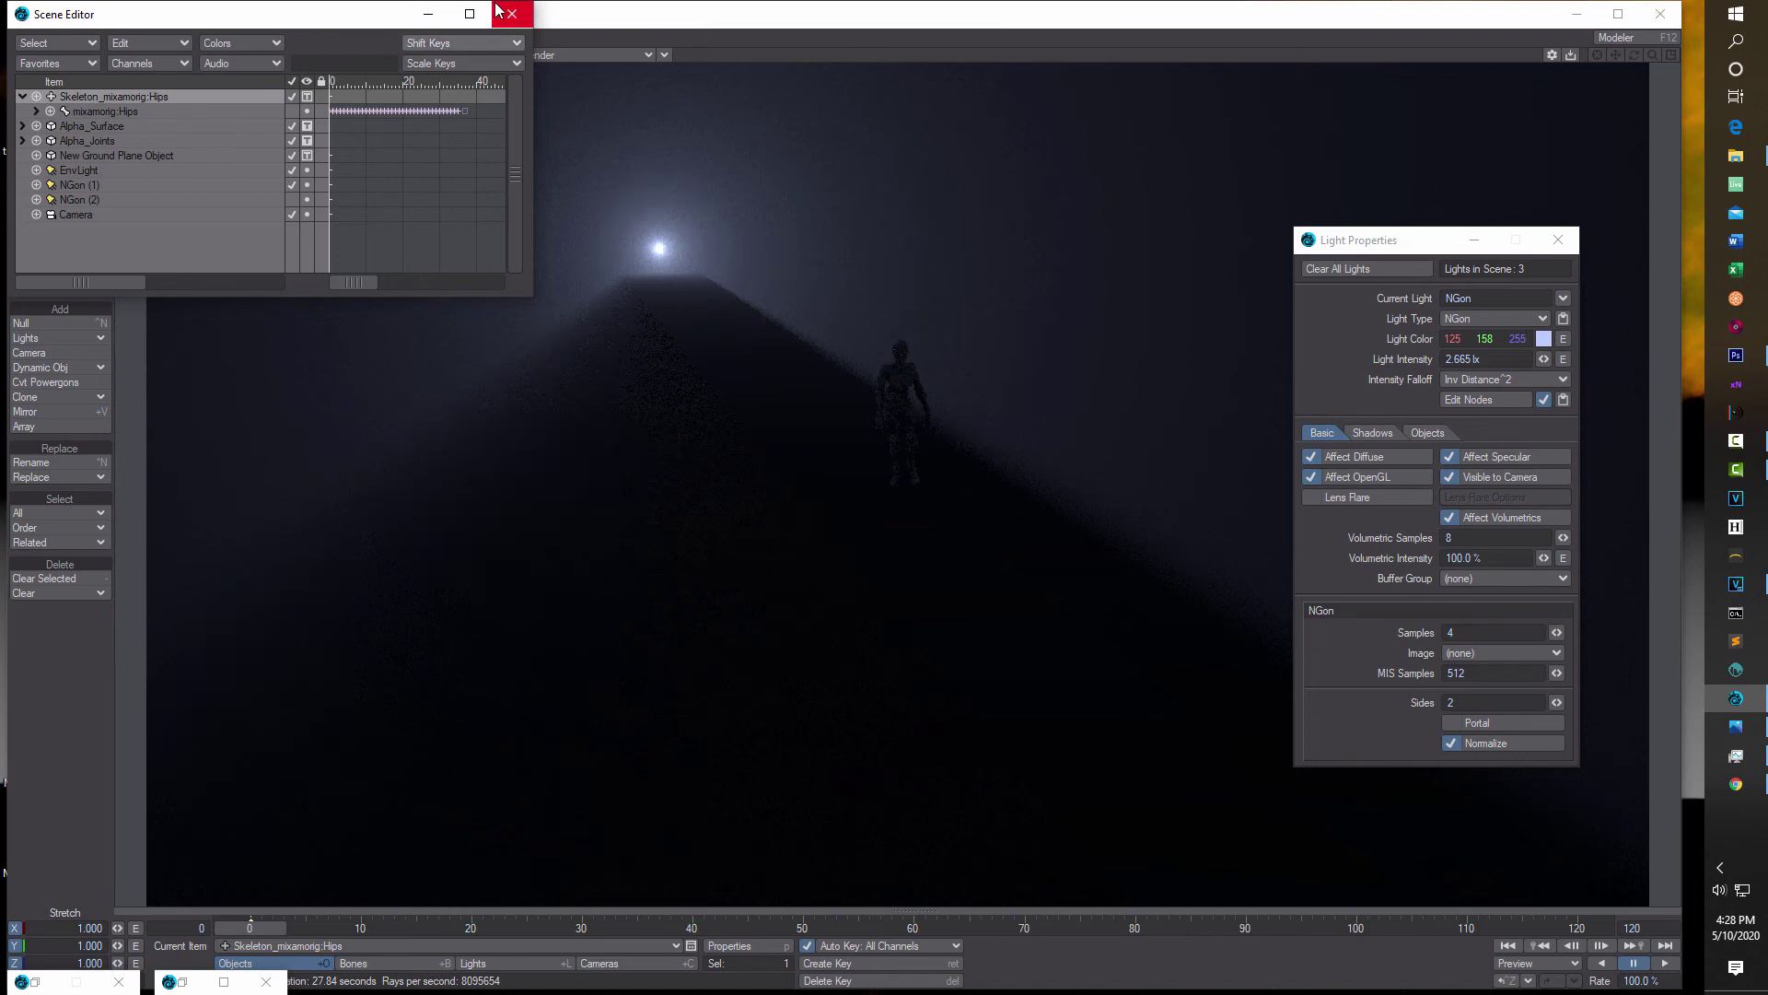
{"action": "left_click", "coordinate": [428, 14]}
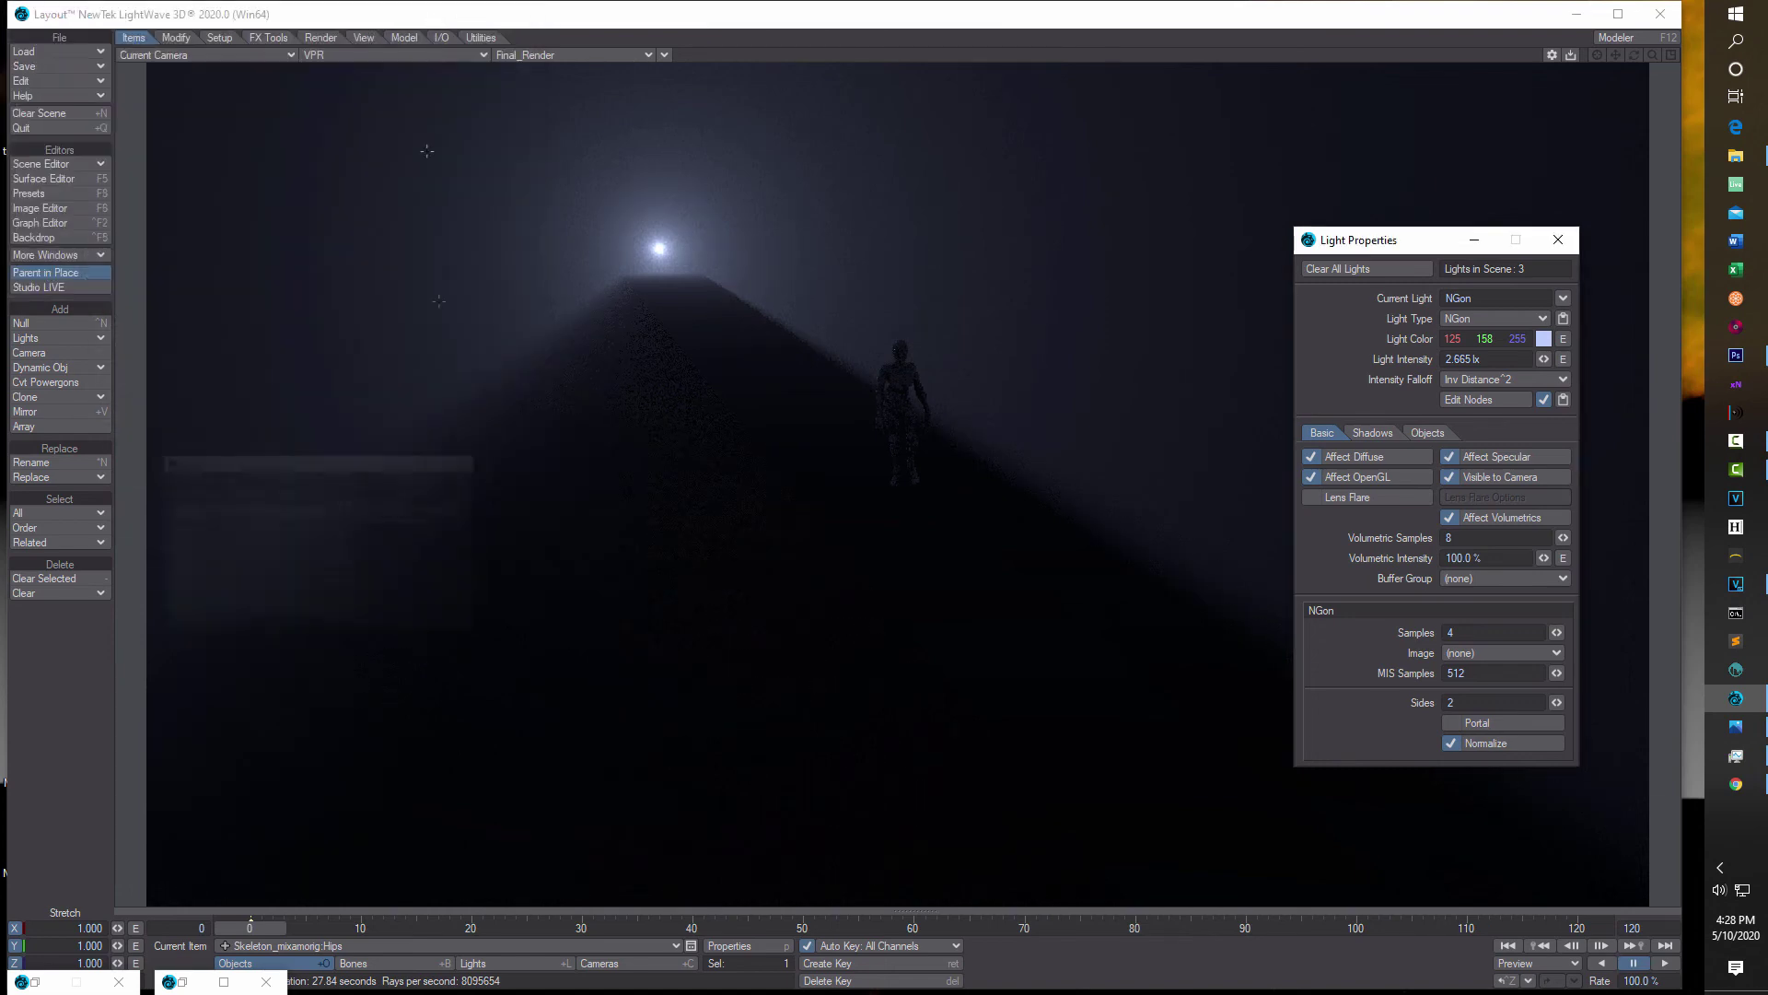
- Switch to Lights mode and make NGon (1) the current item
{"action": "left_click", "coordinate": [472, 963]}
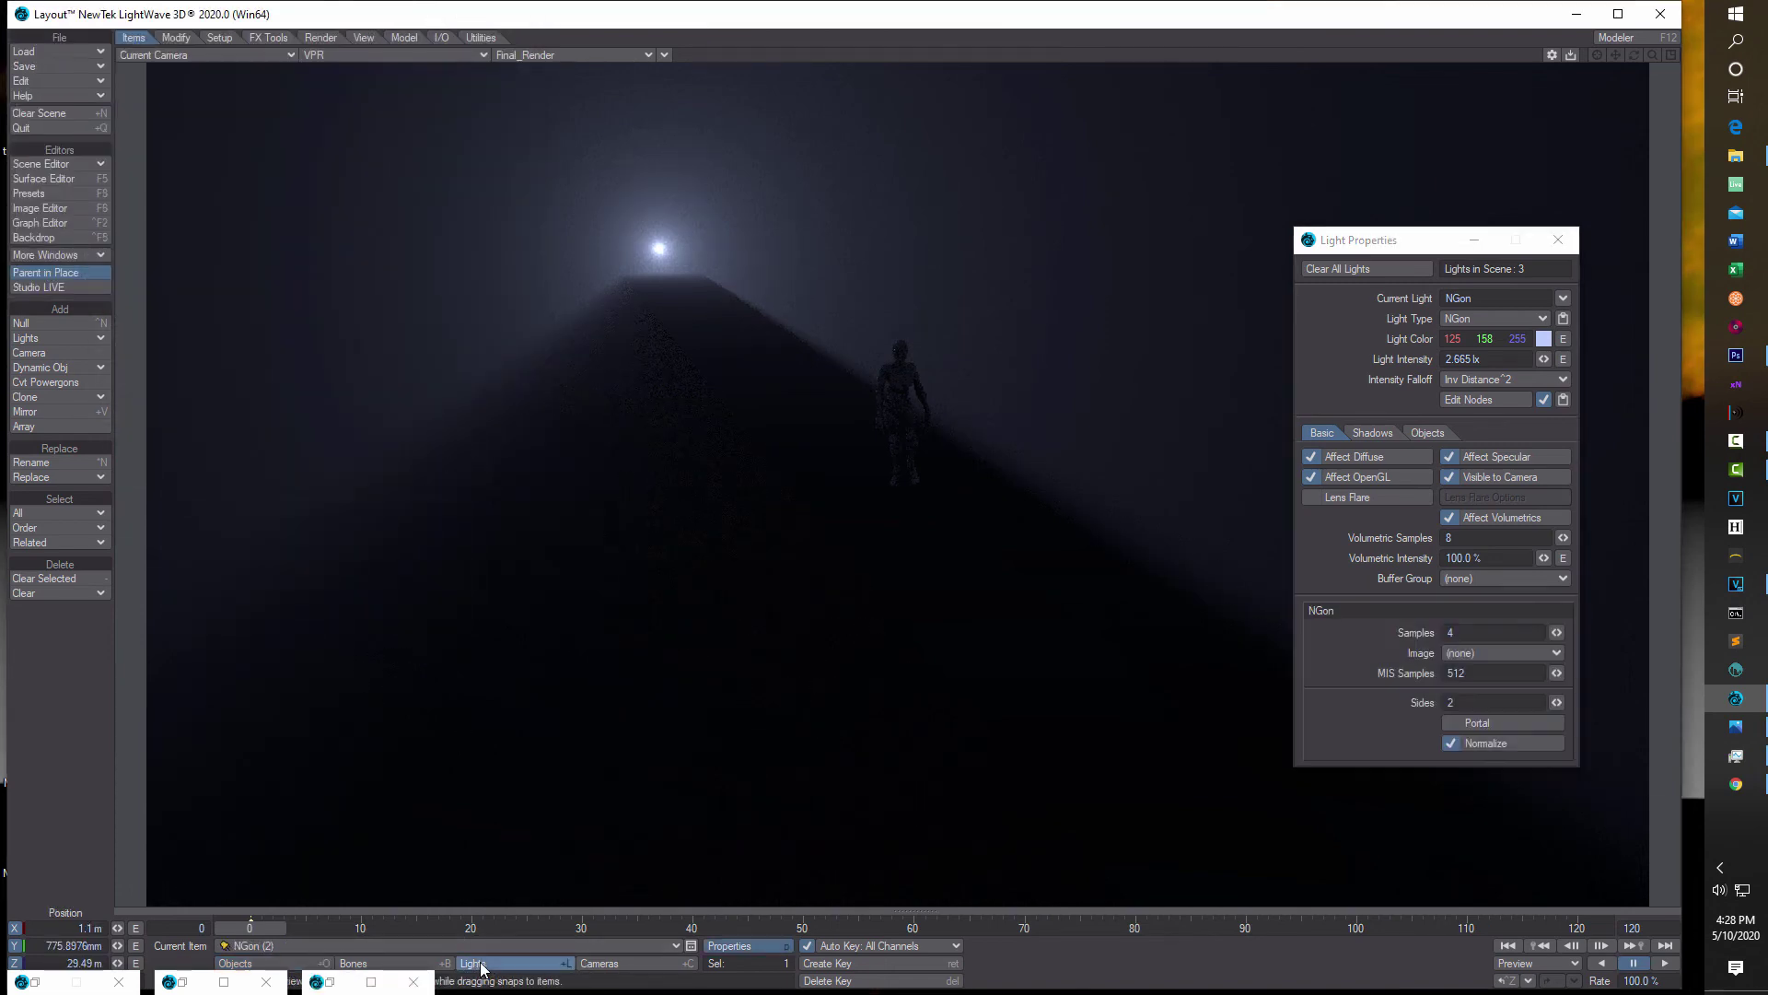
{"action": "left_click", "coordinate": [663, 946]}
{"action": "left_click", "coordinate": [665, 930]}
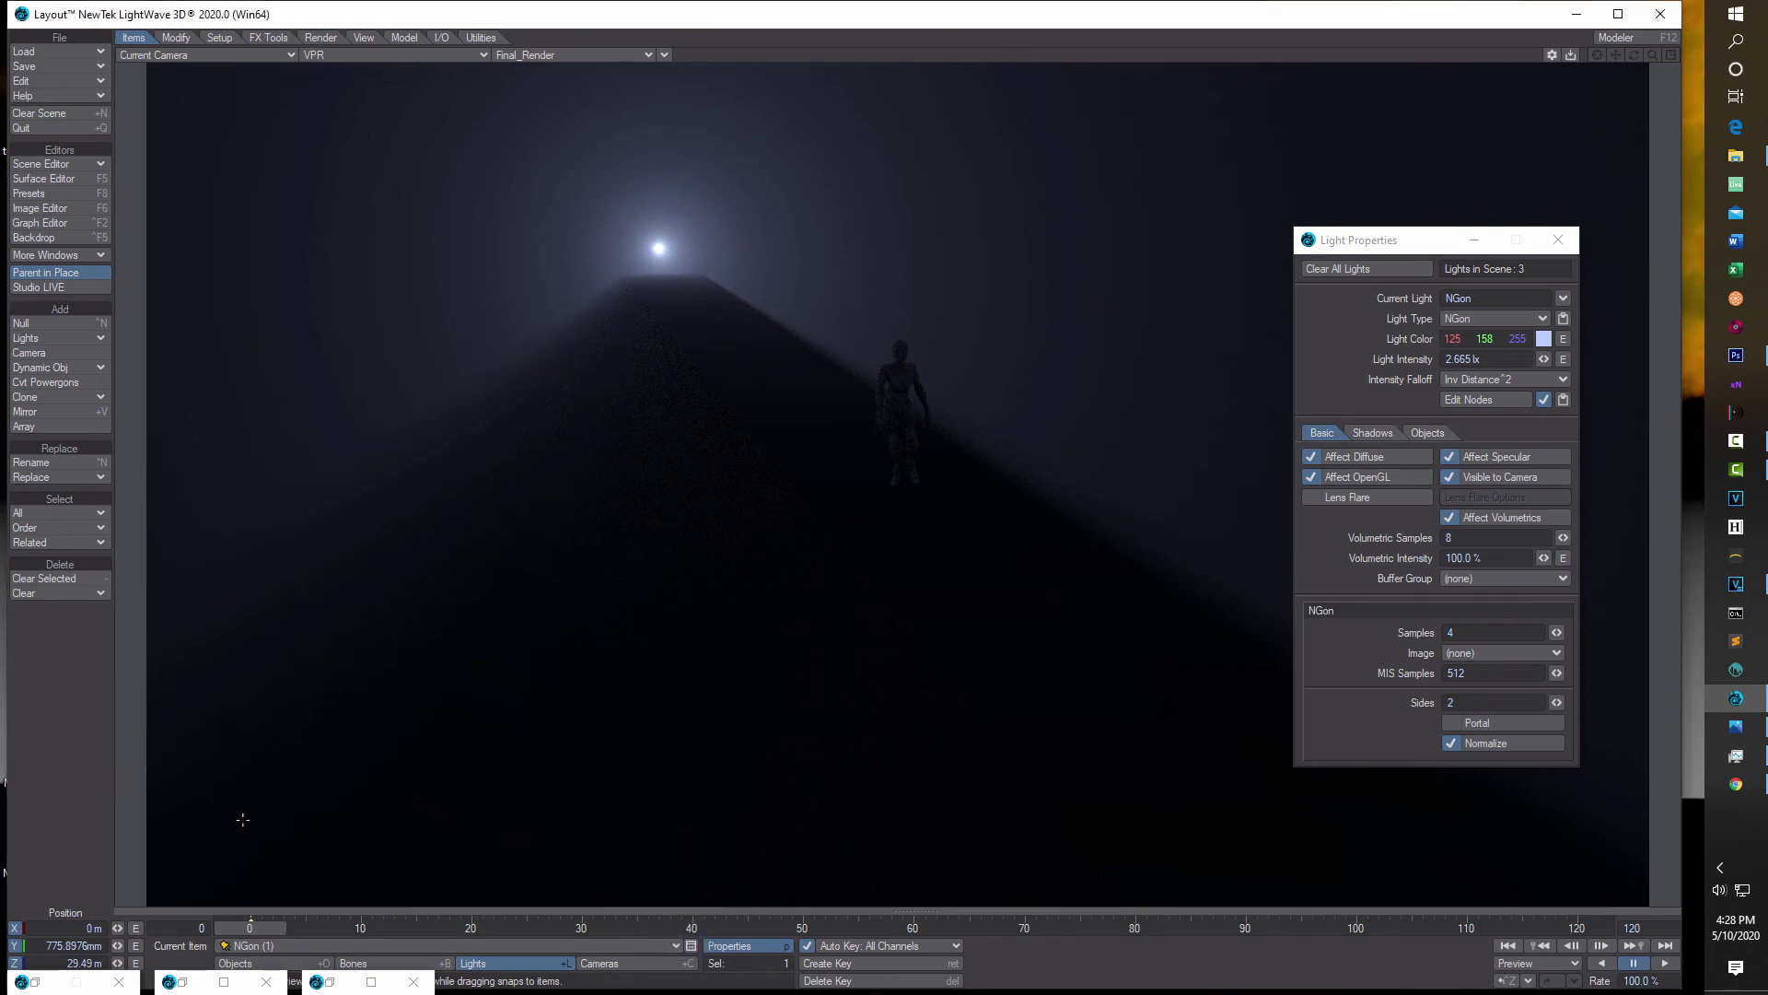
- Rotate the NGon (1) light to a heading of 243.10°
{"action": "key", "text": "y"}
{"action": "left_click_drag", "start_coordinate": [120, 930], "coordinate": [241, 927]}
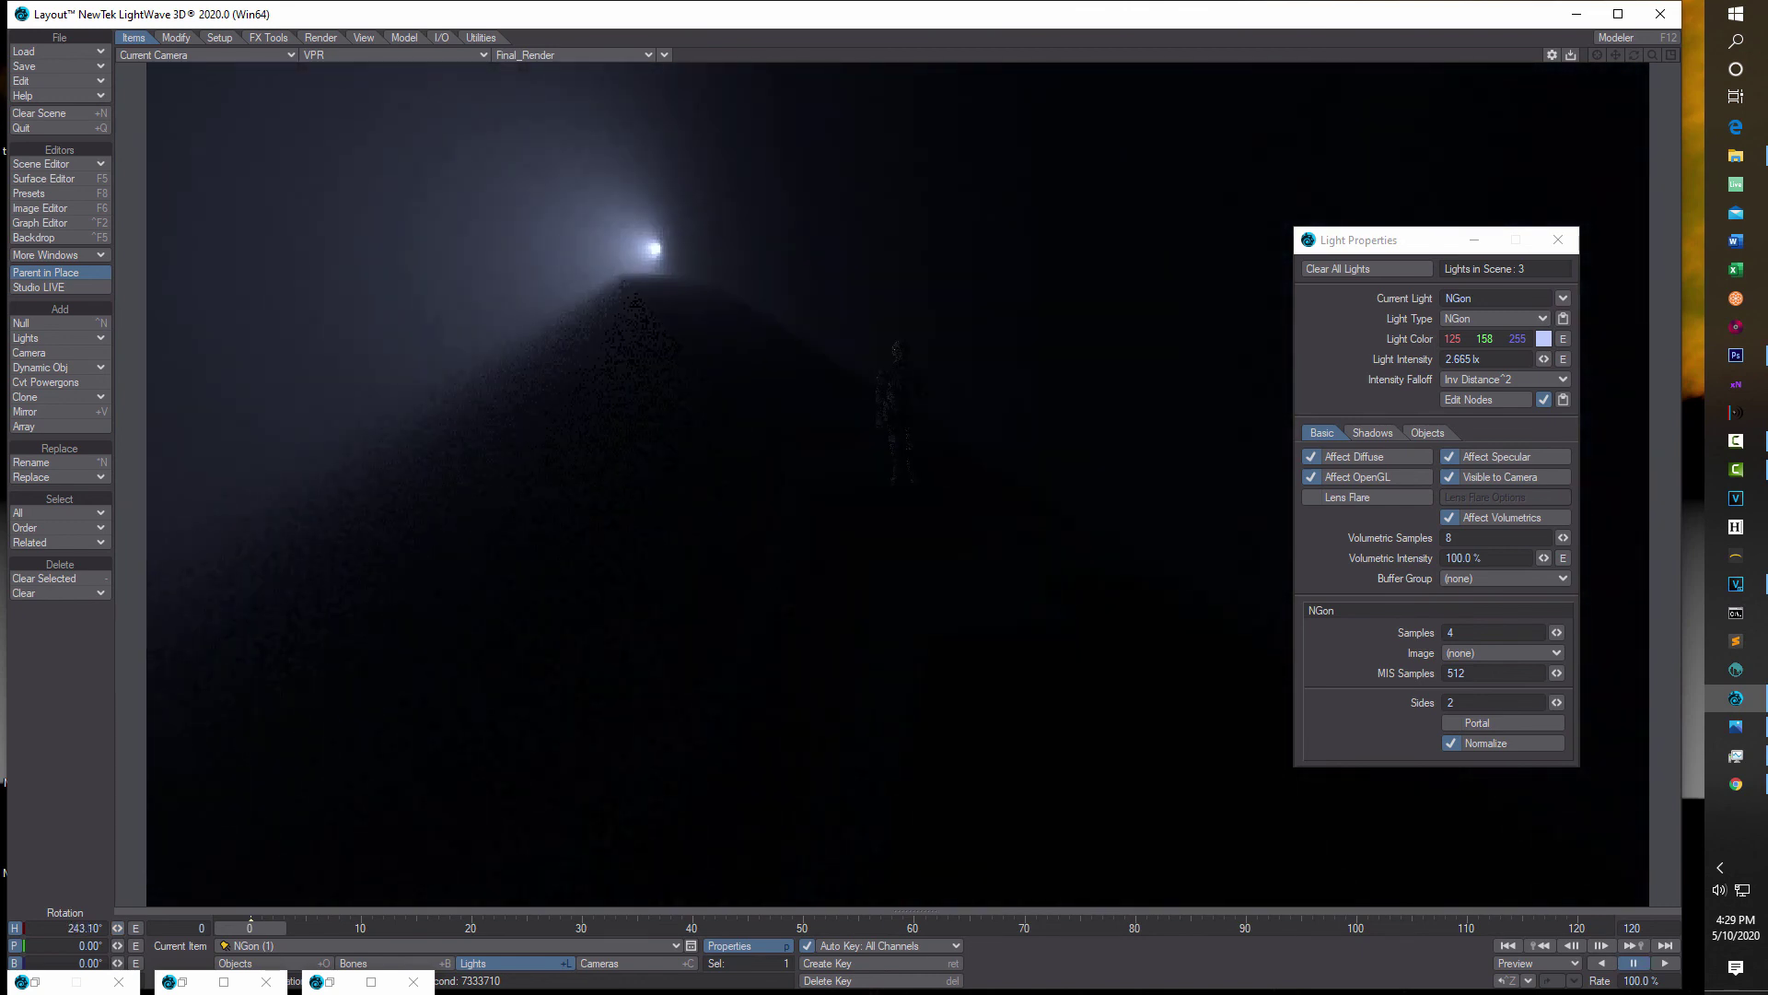